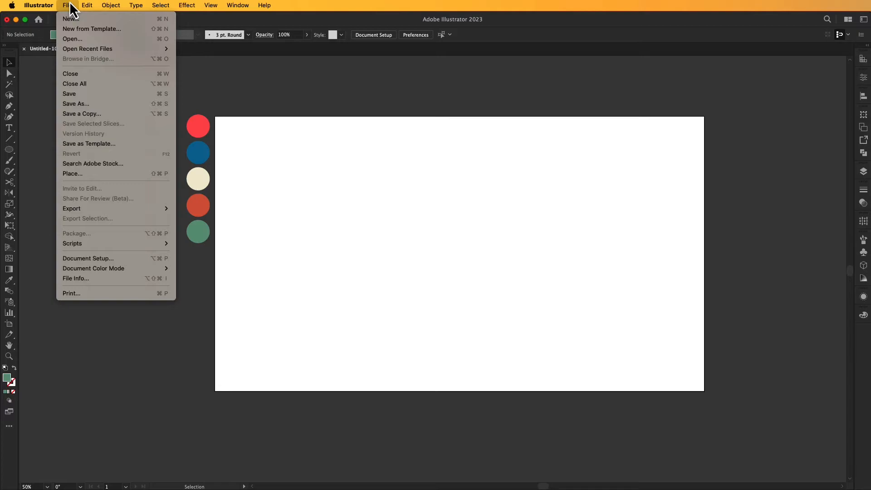
Create a new 2560×1440 px document named 'Youtube banner'.
left_click(156, 20)
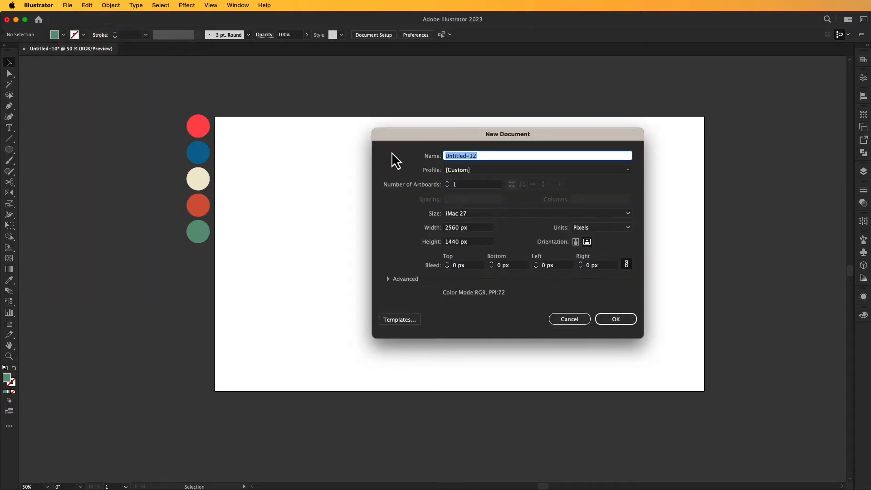
type("Yo")
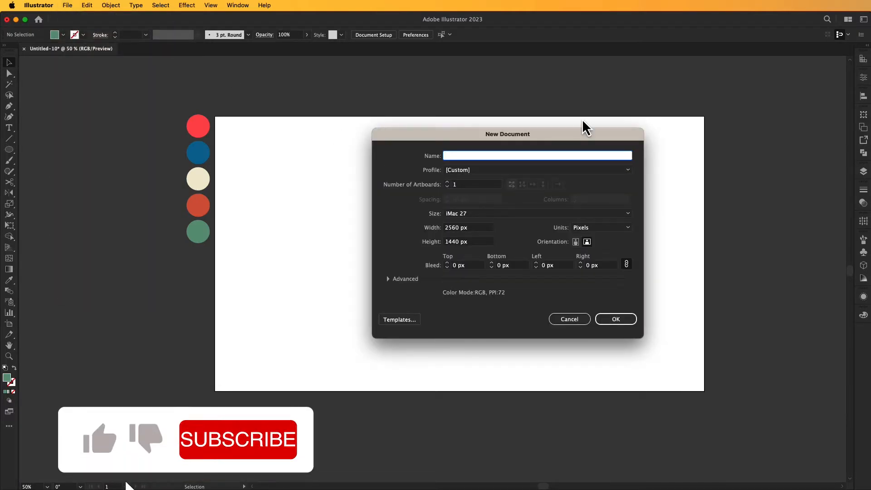
type("utube ba")
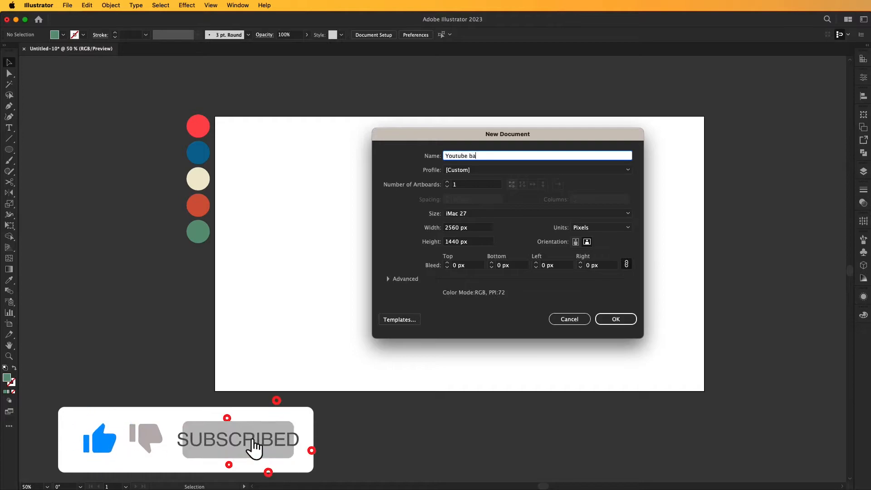
type("nner")
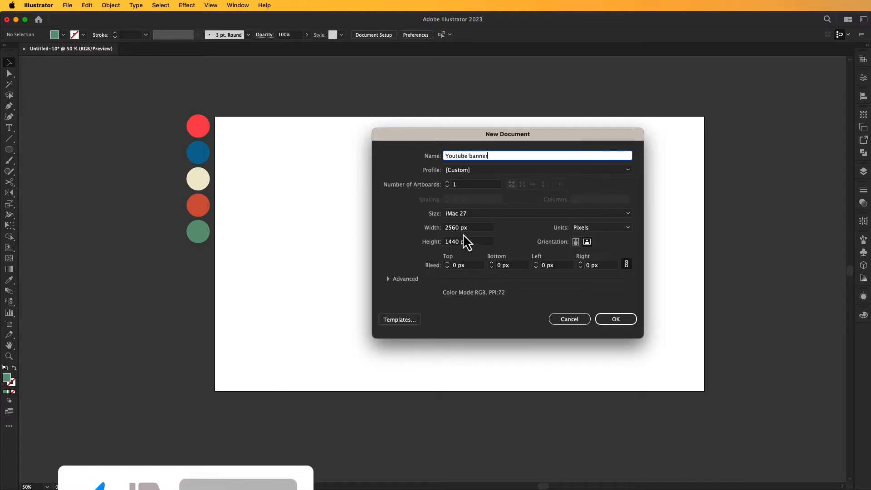
left_click(612, 319)
Paste the five colour swatch circles beside the artboard.
left_click_drag(473, 274, 84, 134)
key("super+v")
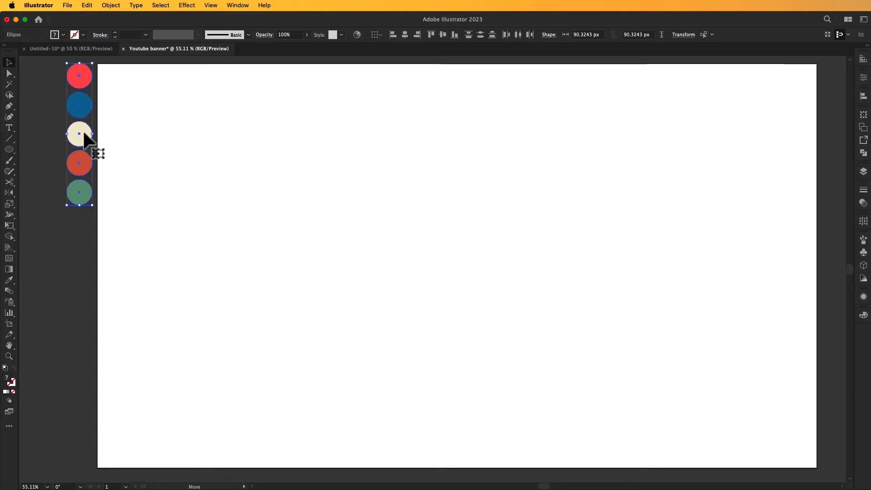
left_click(142, 143)
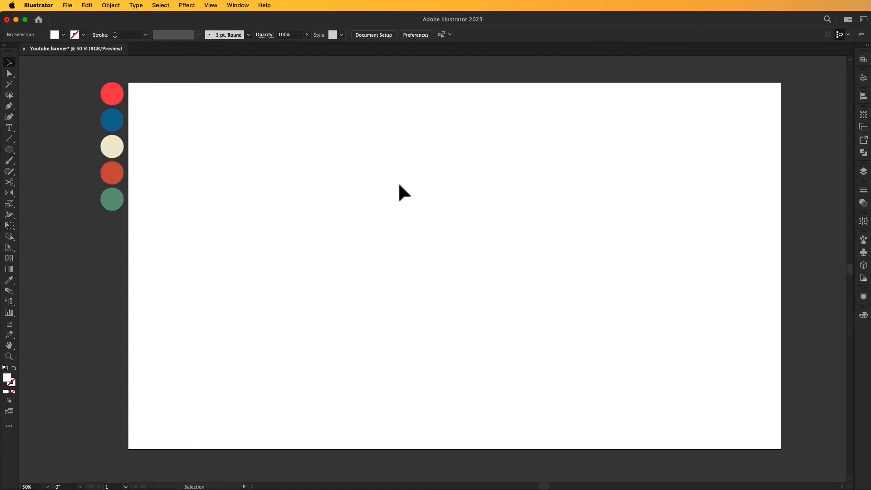
key("space")
left_click_drag(418, 216, 414, 212)
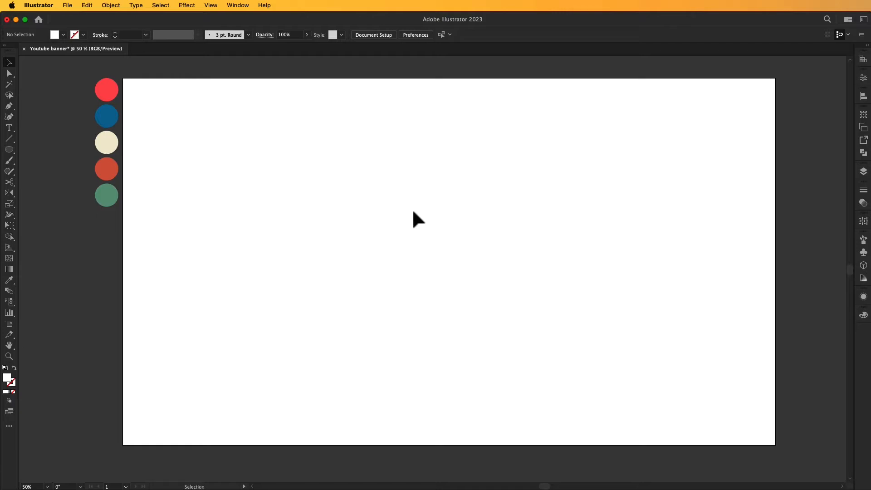
Draw a 2560×423 px rectangle centred horizontally and vertically on the artboard.
left_click(12, 151)
left_click(28, 147)
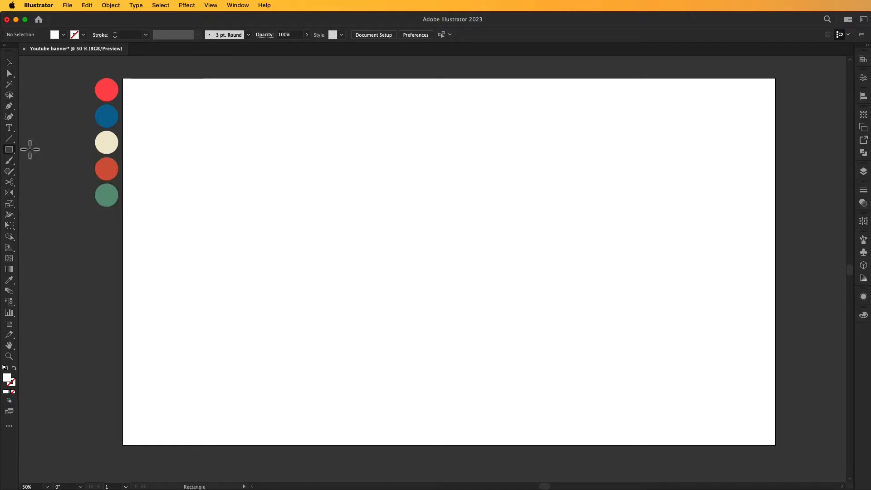
left_click(377, 207)
key("BackSpace")
type("2560")
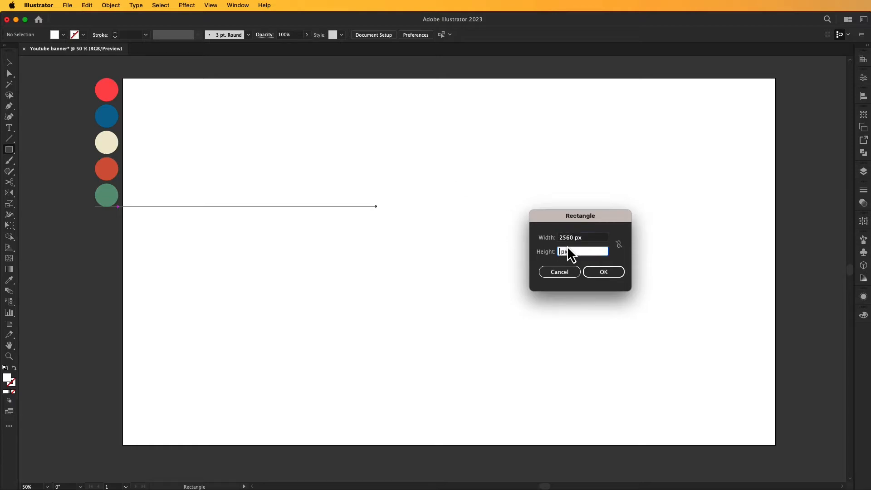
type("423")
left_click(607, 272)
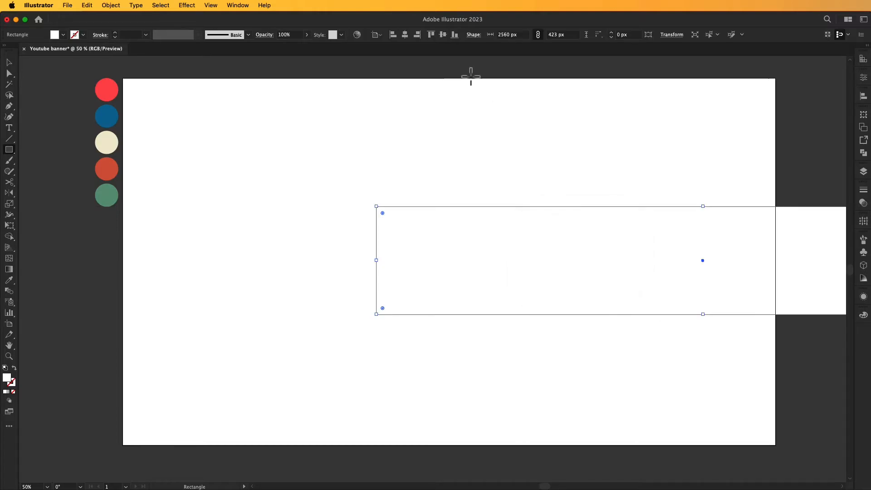
left_click(405, 35)
left_click(443, 34)
Fill the band with the green swatch colour using the Eyedropper.
key("v")
left_click(444, 129)
left_click(489, 277)
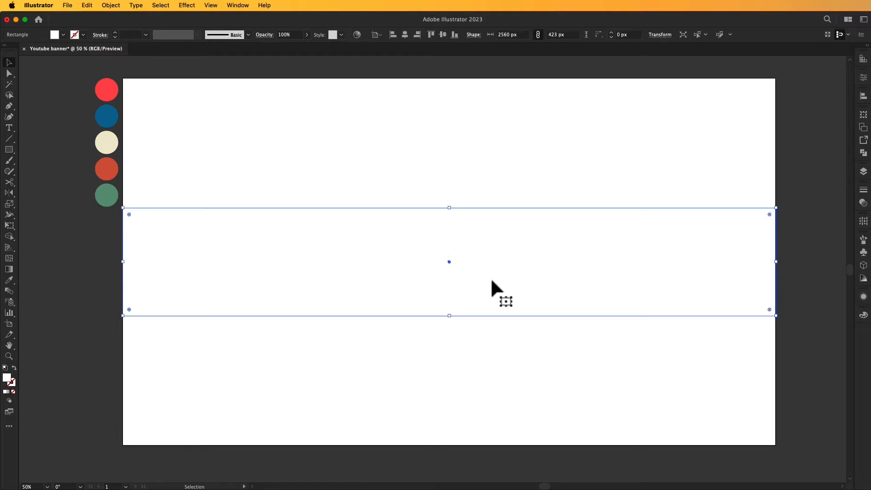
left_click(9, 279)
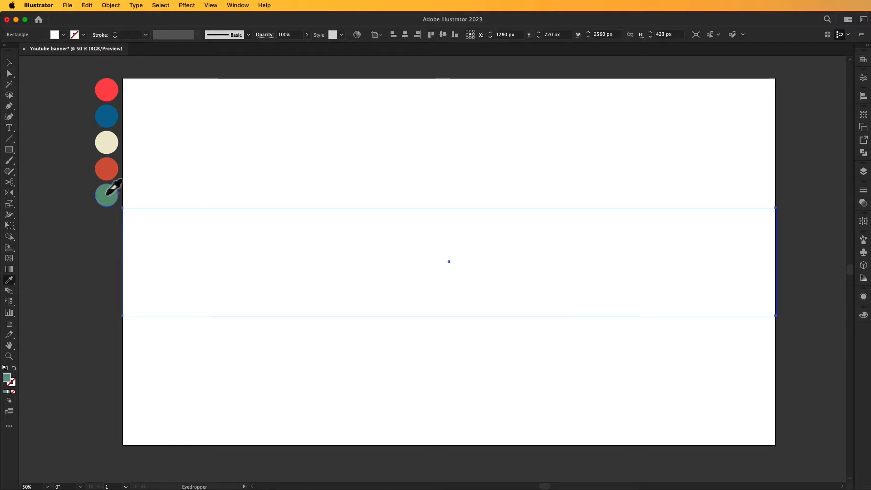
left_click(106, 195)
left_click(10, 62)
left_click(61, 100)
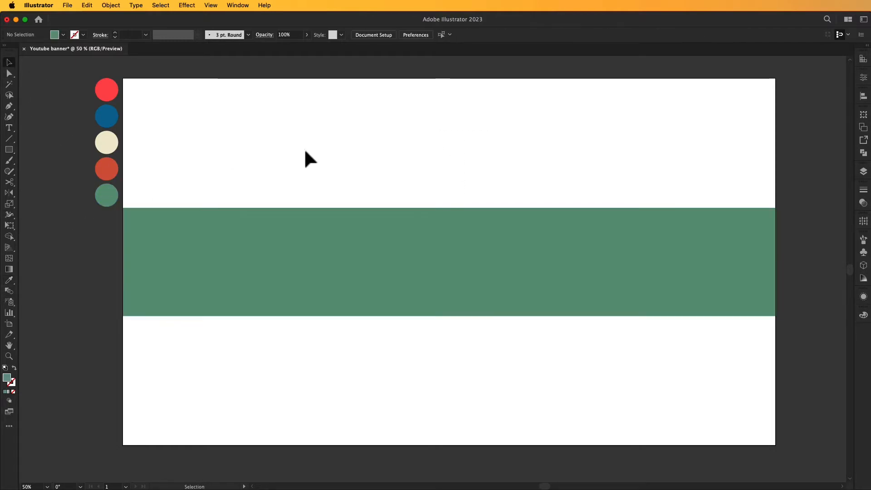
left_click_drag(378, 159, 398, 158)
Copy the band, paste it in front, and shrink the copy to the right half.
left_click(482, 224)
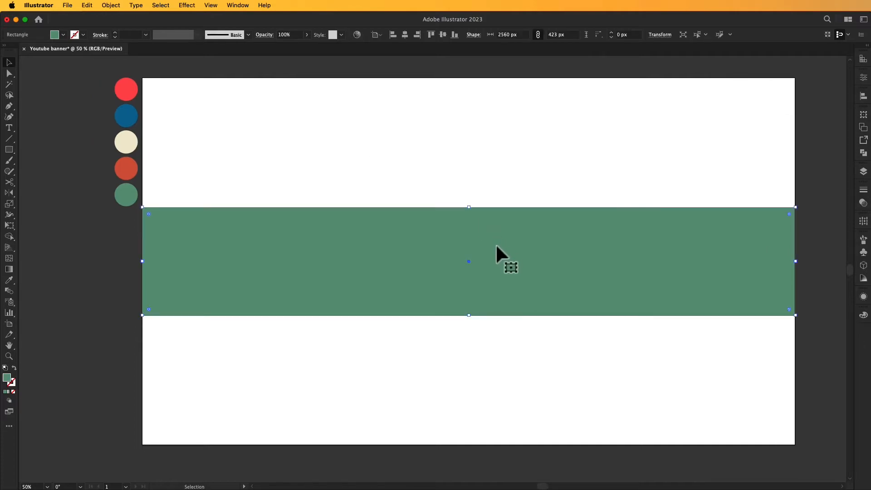
left_click(121, 5)
mouse_move(86, 6)
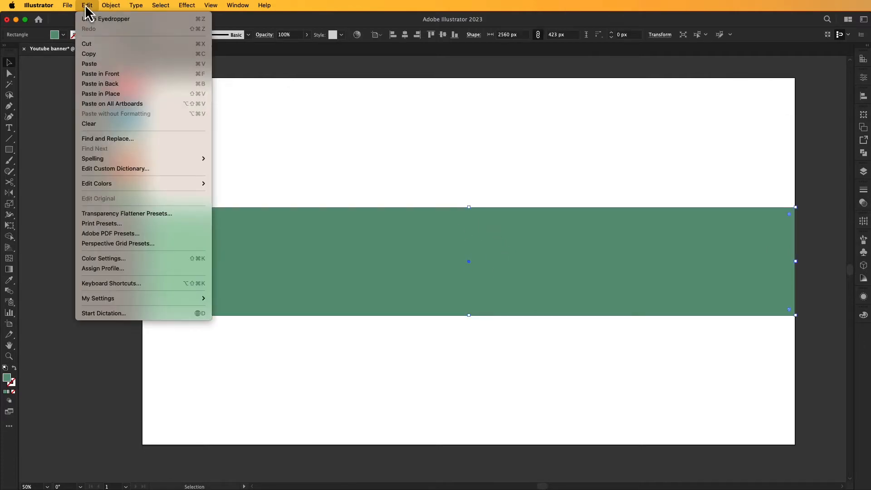
left_click(96, 54)
left_click(87, 6)
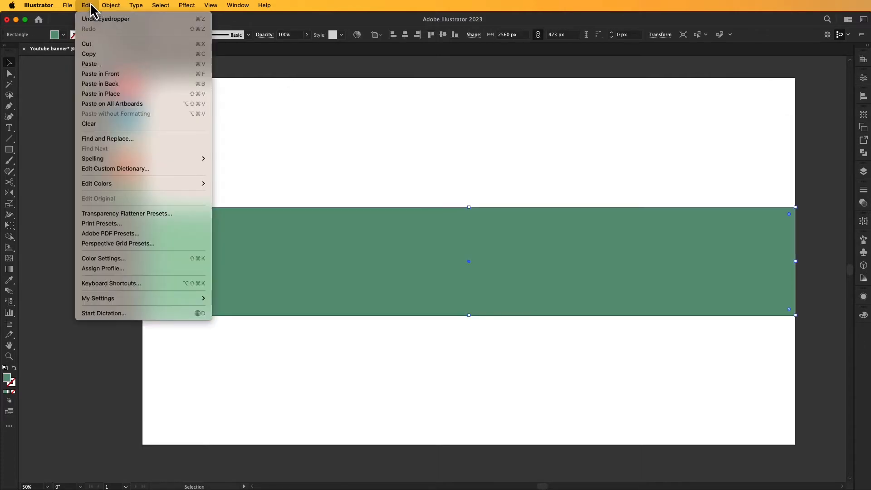
left_click(99, 74)
left_click_drag(142, 261, 468, 278)
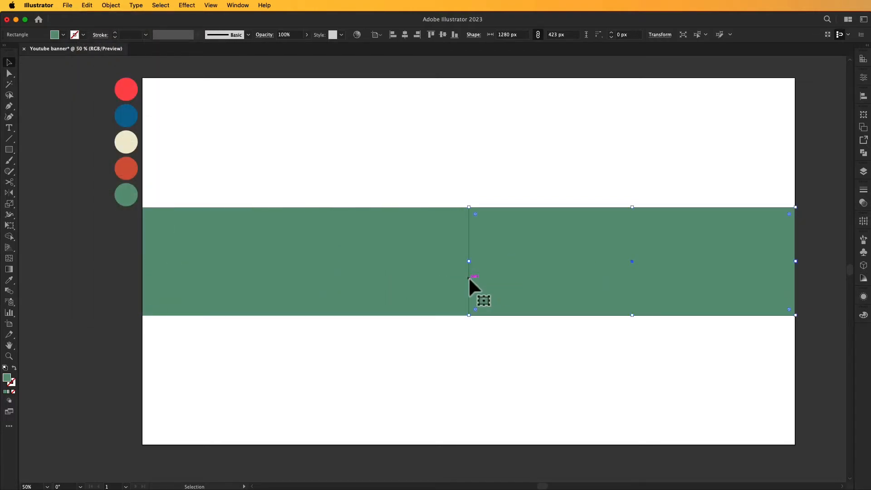
Slant the copy's left edge by moving its top anchor left and bottom anchor right.
left_click(9, 74)
left_click_drag(470, 209, 421, 207)
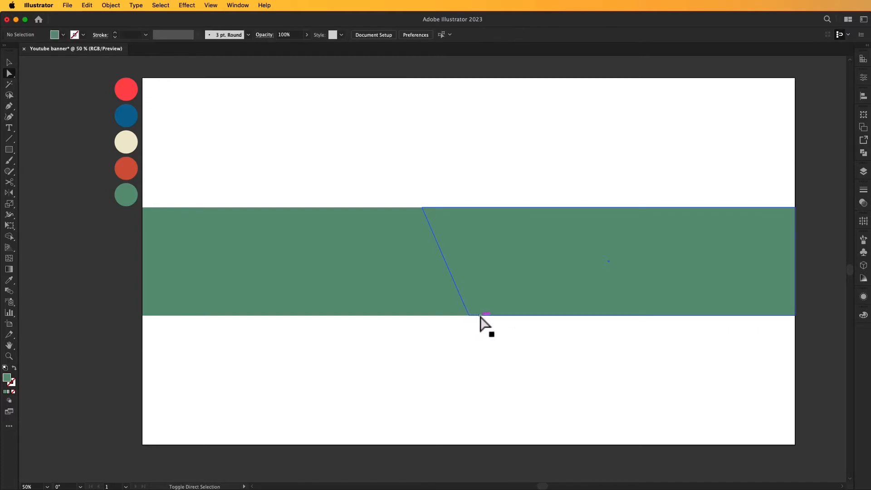
left_click_drag(469, 315, 494, 314)
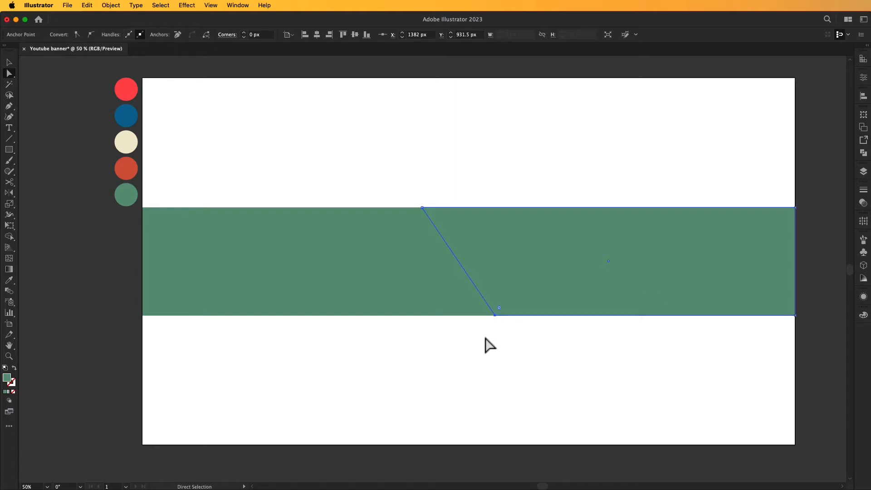
left_click_drag(422, 208, 412, 207)
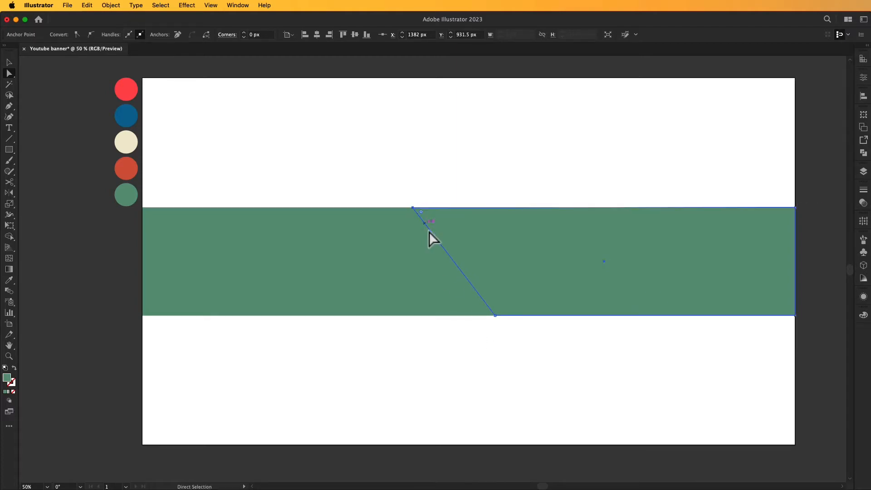
key("v")
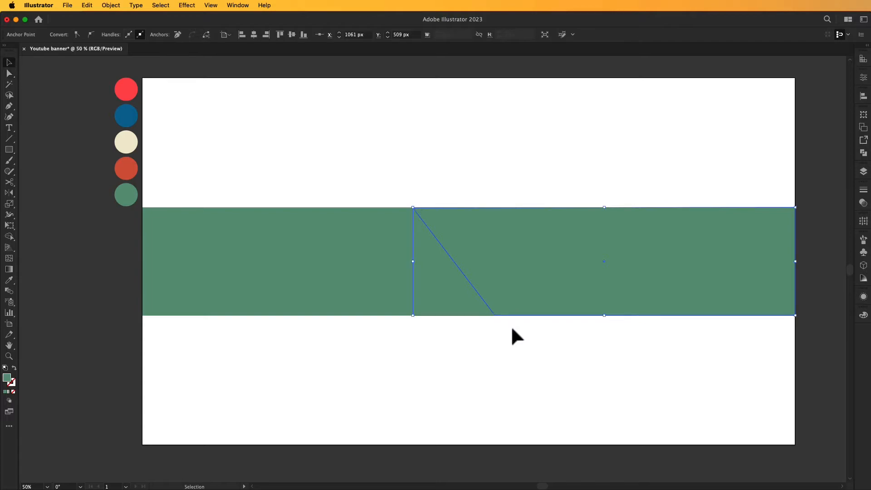
left_click(513, 336)
left_click(505, 268)
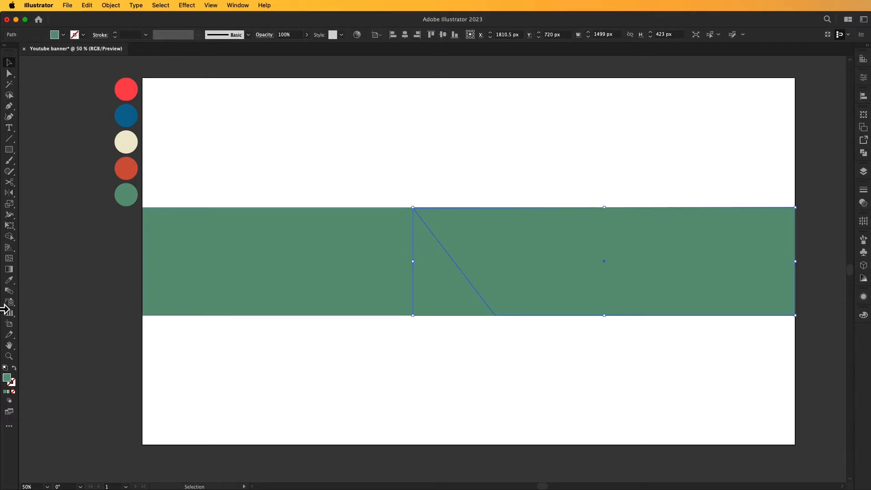
Fill the slanted right shape with the dark blue swatch colour.
left_click(9, 280)
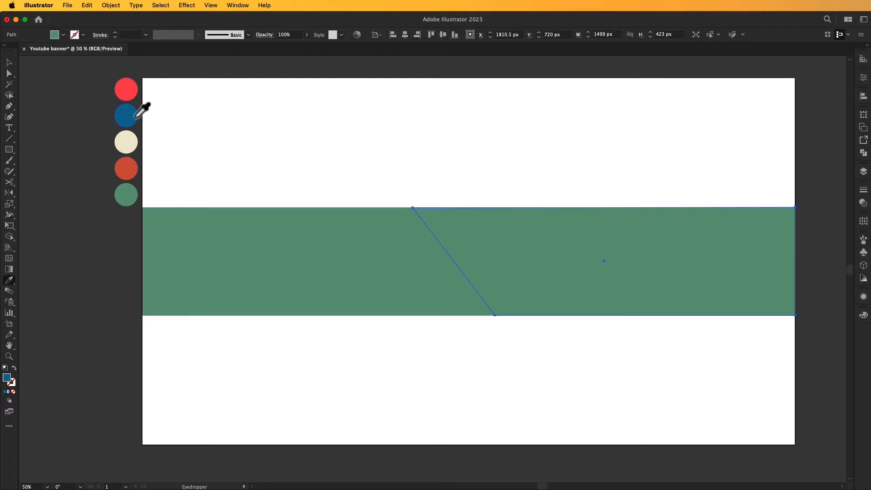
left_click(128, 117)
left_click(9, 62)
left_click(104, 136)
left_click(285, 221)
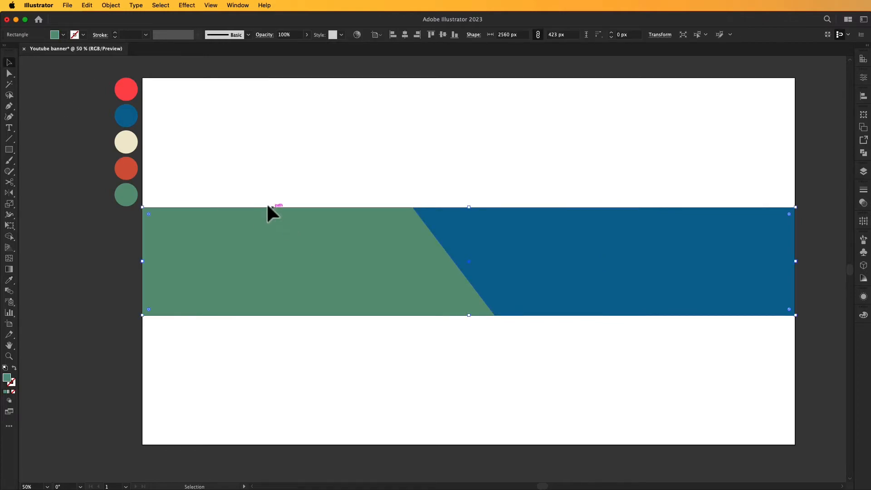
Recolour the left band with the red swatch colour.
left_click(10, 280)
left_click(126, 88)
left_click(9, 62)
left_click(407, 361)
mouse_move(455, 364)
left_mouse_down()
mouse_move(468, 358)
mouse_move(458, 352)
left_mouse_up()
Create a 2560×1440 px background rectangle centred on the artboard.
left_click(9, 149)
left_click(285, 141)
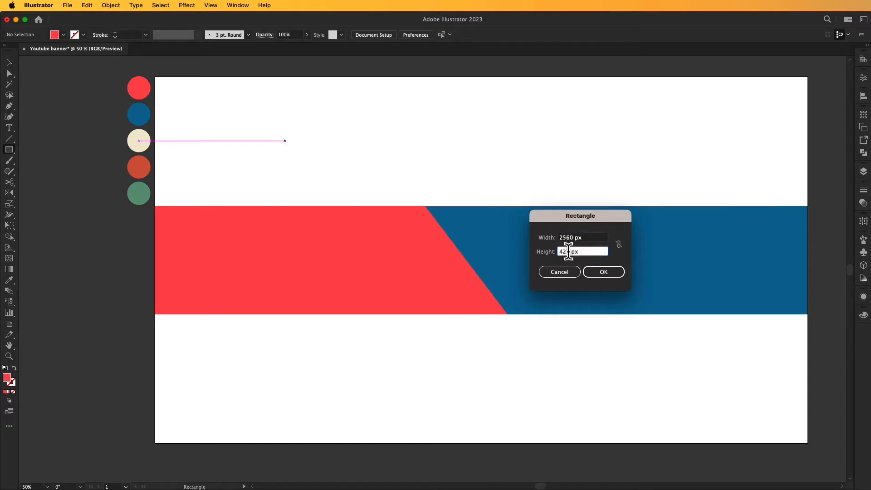
key("shift+Left")
key("shift+Left")
key("shift+Left")
type("1440")
left_click(611, 270)
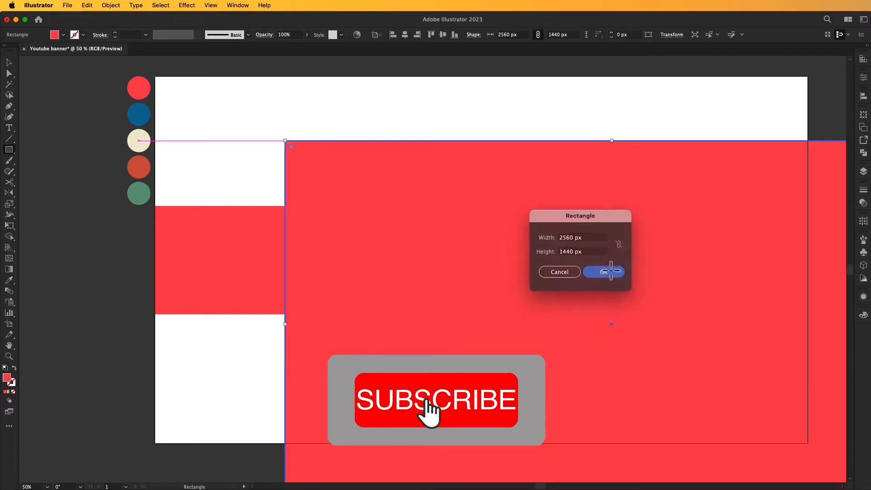
key("v")
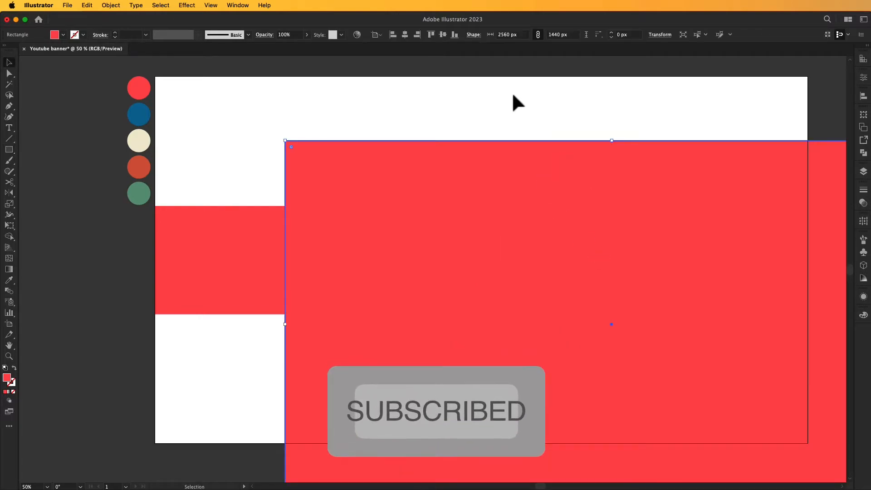
left_click(405, 34)
left_click(443, 35)
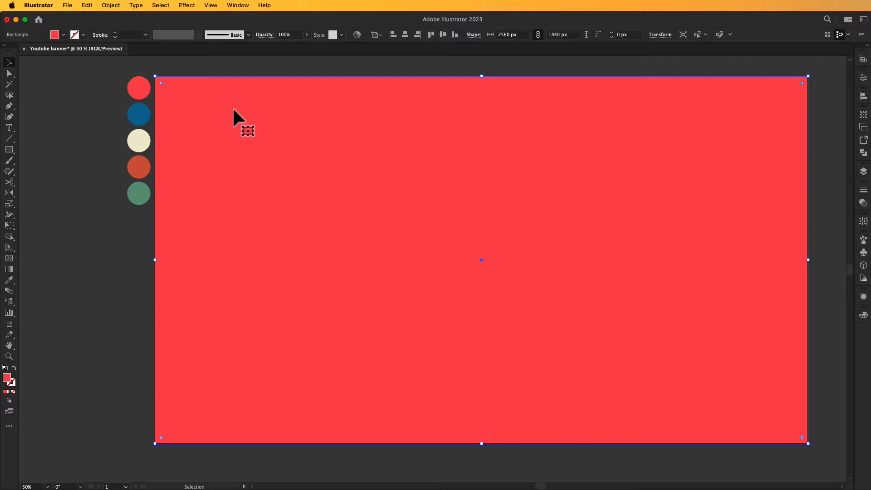
Fill the background with the cream swatch, send it to the back, and lock it.
left_click(9, 281)
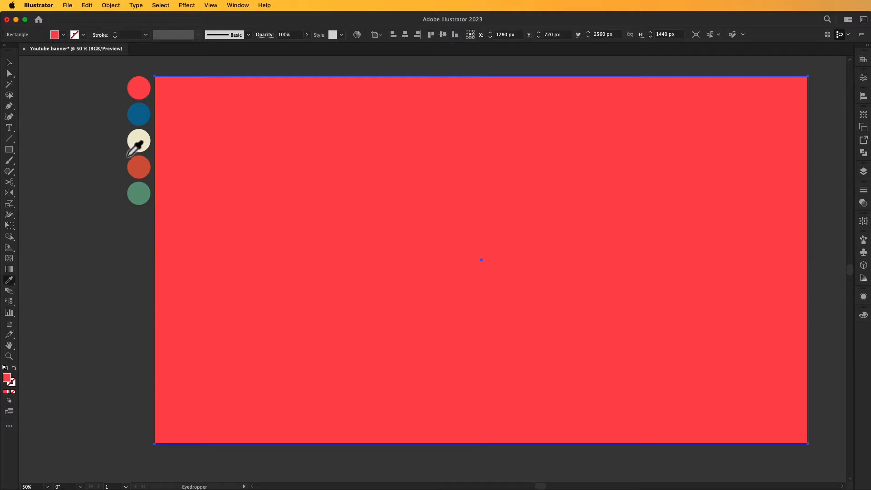
left_click(138, 140)
left_click(10, 62)
right_click(286, 111)
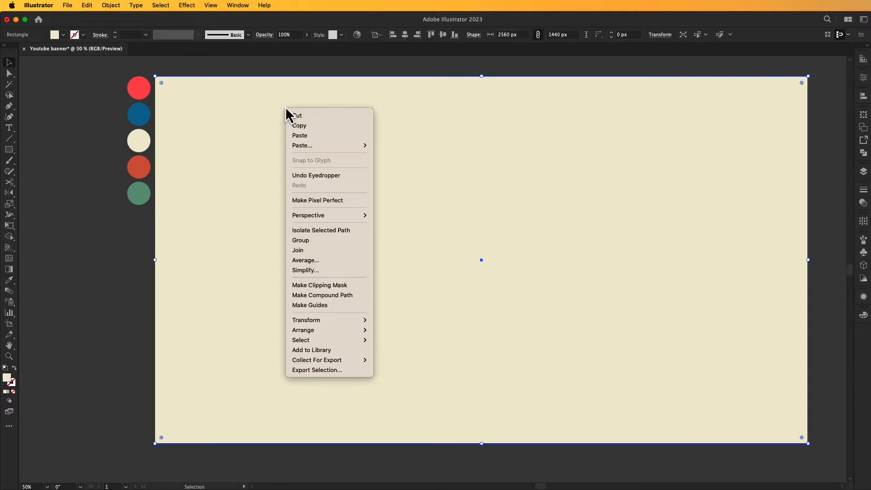
mouse_move(314, 331)
left_click(399, 360)
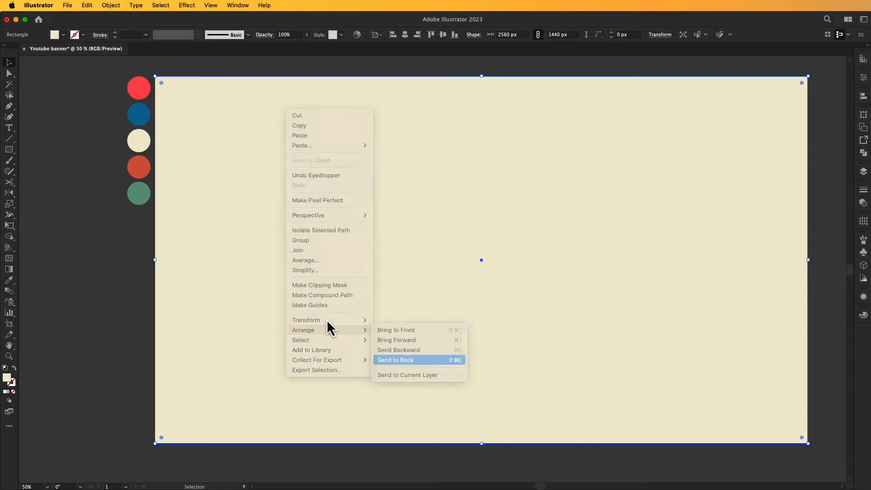
left_click(117, 6)
mouse_move(119, 85)
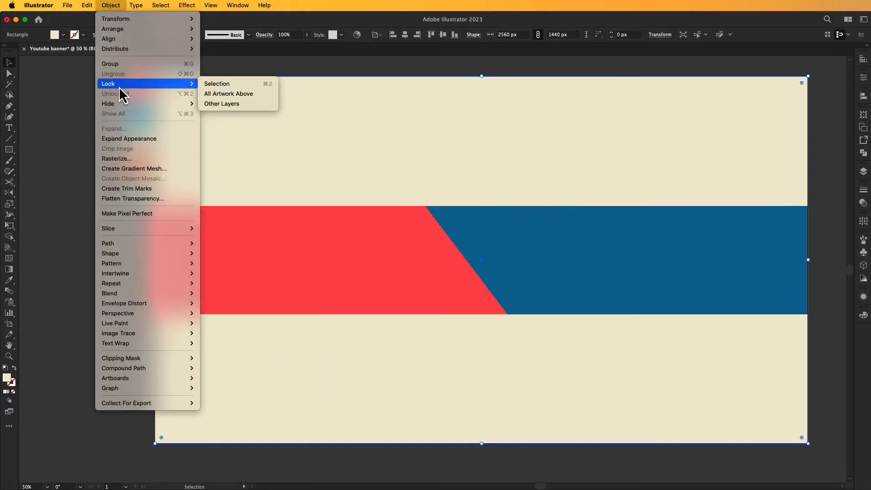
left_click(208, 84)
Draw a small circle on the blue part of the band with the Ellipse Tool.
scroll(352, 158, "right", 2)
left_click_drag(352, 158, 344, 153)
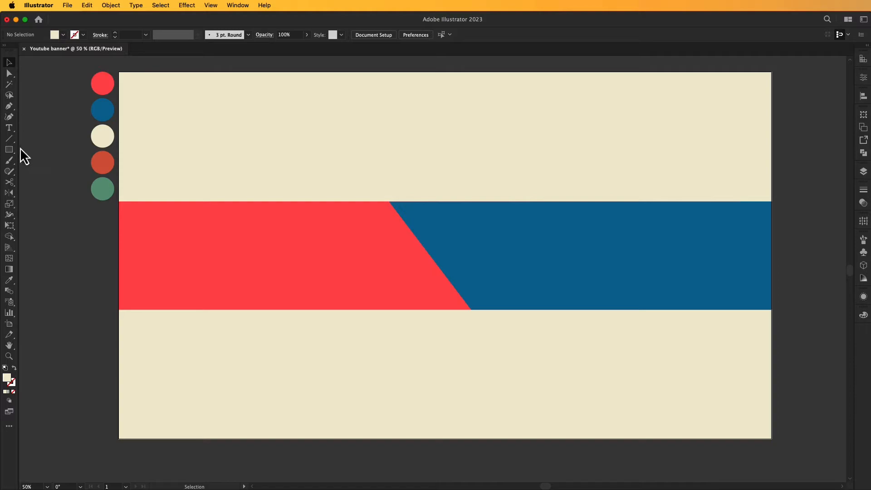
left_click_drag(15, 149, 38, 171)
left_click_drag(656, 231, 688, 263)
Eyedrop the green swatch colour onto the circle.
key("i")
left_click(102, 189)
key("v")
left_click(68, 118)
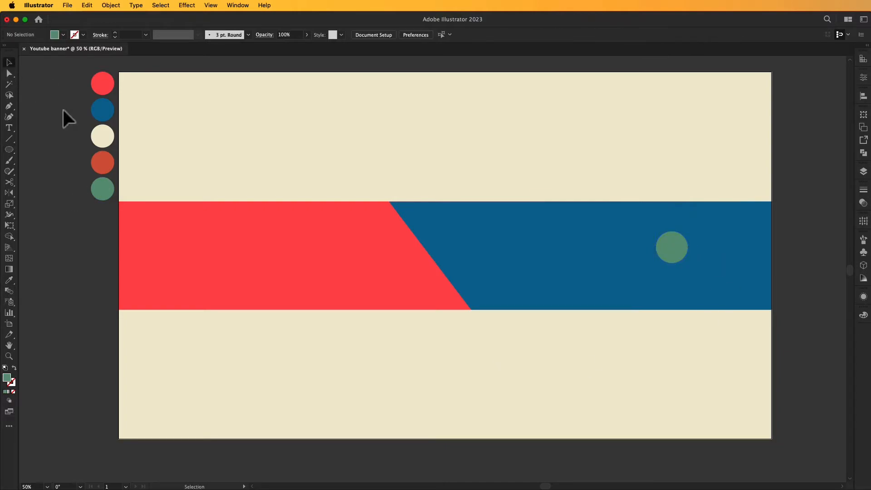
Move the green circle onto the blue band and Alt-drag copies across it.
left_click(672, 251)
left_click_drag(665, 260, 492, 288)
left_click_drag(492, 288, 461, 215)
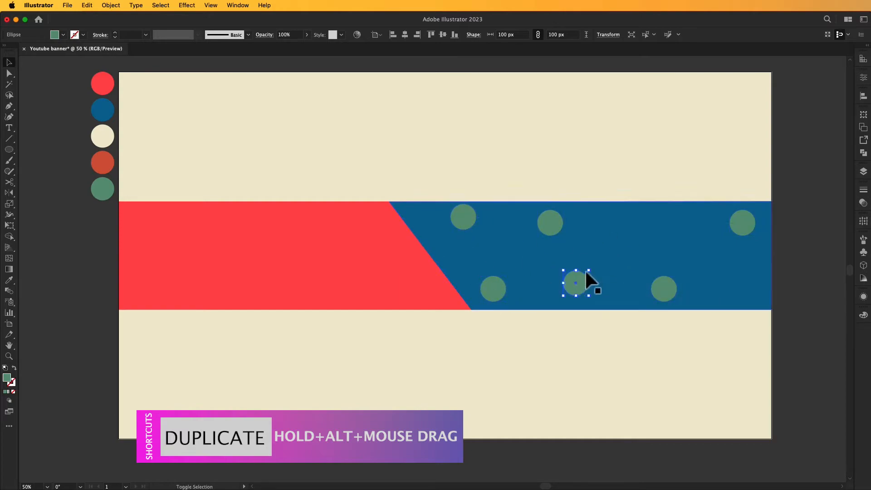
left_click_drag(587, 284, 651, 239)
left_click_drag(697, 215, 599, 232)
Rearrange the big and small green circles evenly over the blue band.
left_click_drag(650, 243, 672, 253)
left_click_drag(552, 223, 529, 245)
left_click_drag(600, 230, 577, 216)
left_click_drag(673, 252, 624, 244)
left_click_drag(661, 285, 652, 283)
left_click_drag(696, 215, 682, 228)
left_click_drag(741, 223, 742, 220)
left_click_drag(735, 288, 753, 295)
left_click_drag(687, 232, 668, 219)
left_click(622, 350)
Copy large green circles onto the red area of the band.
scroll(625, 345, "left", 2)
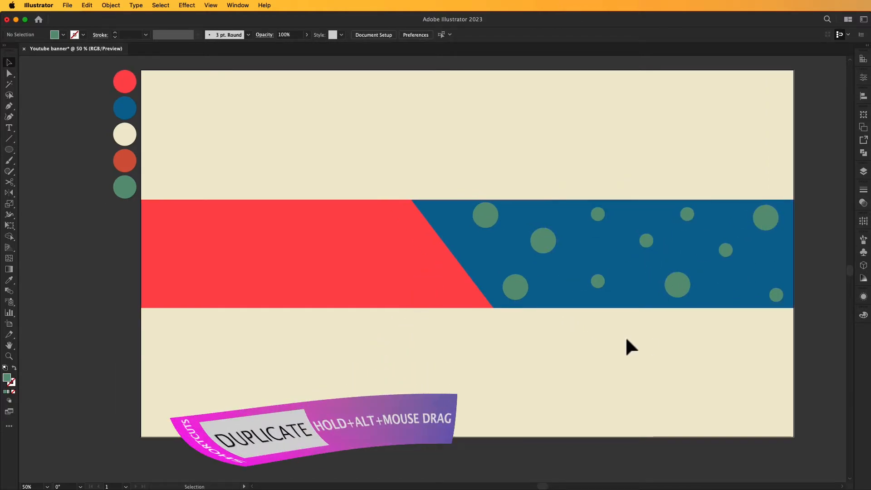
left_click_drag(487, 215, 297, 219)
left_click_drag(297, 219, 168, 293)
left_click_drag(166, 294, 200, 215)
left_click_drag(295, 221, 347, 291)
left_click_drag(598, 281, 249, 286)
left_click_drag(205, 287, 160, 249)
Scatter small green circle copies across the red area.
left_click_drag(160, 250, 230, 243)
left_click_drag(230, 244, 411, 268)
left_click_drag(410, 267, 386, 218)
left_click_drag(385, 218, 360, 247)
left_click_drag(230, 243, 242, 231)
left_click_drag(295, 220, 315, 214)
left_click(527, 346)
Spread the red-area circles out and add a large circle lower down.
left_click_drag(335, 290, 310, 289)
left_click_drag(167, 290, 161, 289)
left_click_drag(312, 203, 265, 211)
left_click_drag(411, 253, 381, 291)
left_click_drag(412, 253, 411, 227)
left_click_drag(381, 291, 432, 290)
left_click_drag(320, 289, 331, 213)
Delete two surplus small circles in the red area.
left_click(363, 248)
key("Delete")
left_click(382, 219)
key("Delete")
Move small circles to fill the gaps in the red area.
left_click_drag(248, 286, 361, 286)
left_click_drag(241, 231, 387, 254)
left_click_drag(362, 286, 326, 296)
left_click_drag(388, 252, 365, 250)
left_click_drag(325, 295, 341, 294)
left_click_drag(365, 250, 361, 248)
left_click_drag(203, 283, 245, 255)
left_click_drag(162, 248, 201, 293)
Add one more small circle copy and nudge the red-area circles into place.
left_click_drag(200, 216, 168, 249)
left_click_drag(244, 255, 195, 209)
left_click_drag(233, 256, 254, 266)
left_click_drag(358, 248, 355, 252)
left_click(333, 329)
left_click_drag(264, 259, 250, 255)
left_click(405, 339)
left_click_drag(408, 341, 392, 342)
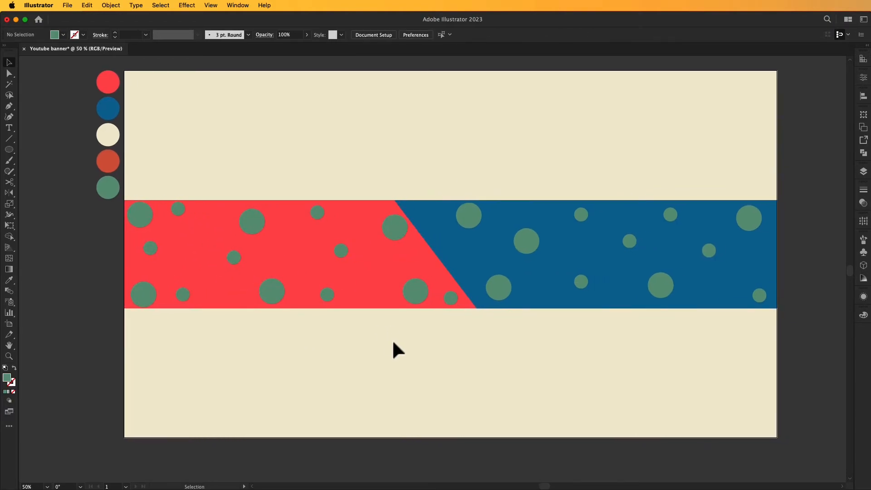
Select all the green circles sitting on the red area.
left_click(450, 297, "shift")
left_click(415, 290, "shift")
left_click(340, 251, "shift")
left_click(394, 227, "shift")
left_click(327, 295, "shift")
left_click(317, 212, "shift")
left_click(272, 291, "shift")
left_click(251, 220, "shift")
left_click(233, 257, "shift")
left_click(178, 209, "shift")
left_click(183, 295, "shift")
Eyedrop the dark orange swatch onto the selected red-area circles.
key("i")
left_click(105, 164)
key("super+shift+a")
left_click_drag(368, 358, 368, 362)
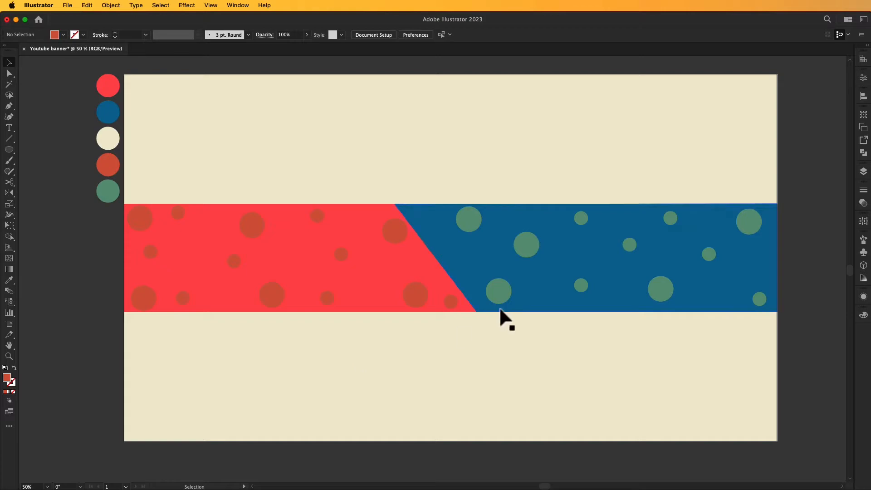
Select the eight green circles on the blue band and open the Effect menu.
left_click(572, 218)
key("super+shift+a")
left_click(660, 289)
left_click(629, 245, "shift")
left_click(526, 244, "shift")
left_click(498, 291, "shift")
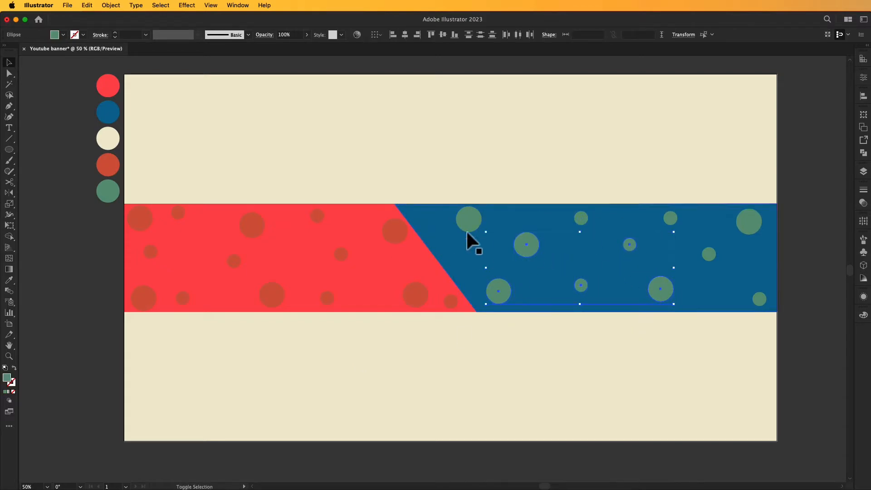
left_click(581, 218, "shift")
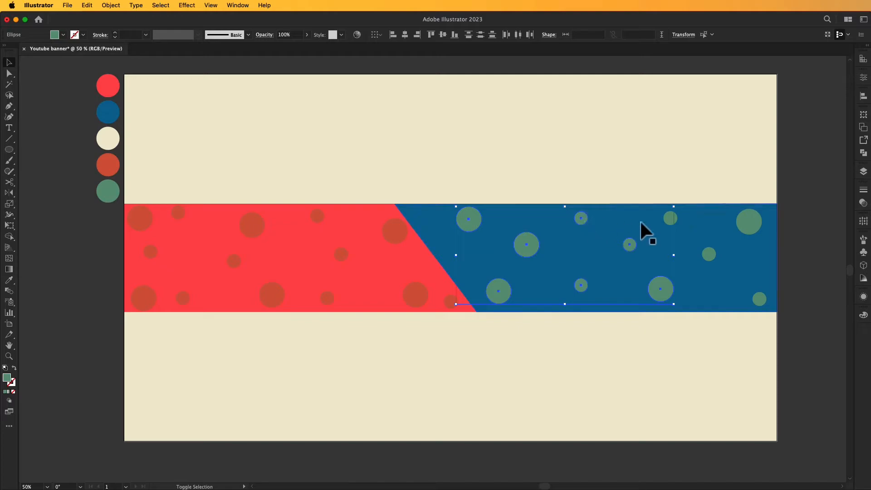
left_click(670, 219, "shift")
left_click(748, 221, "shift")
left_click(758, 299, "shift")
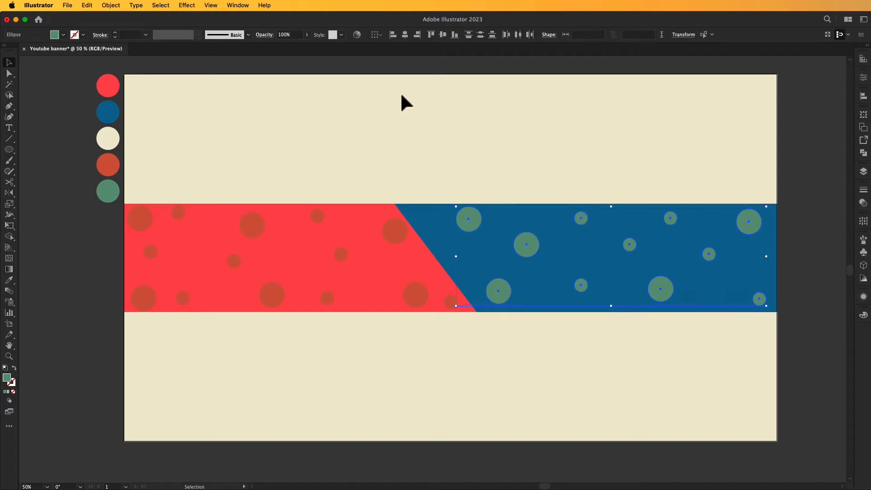
left_click(187, 5)
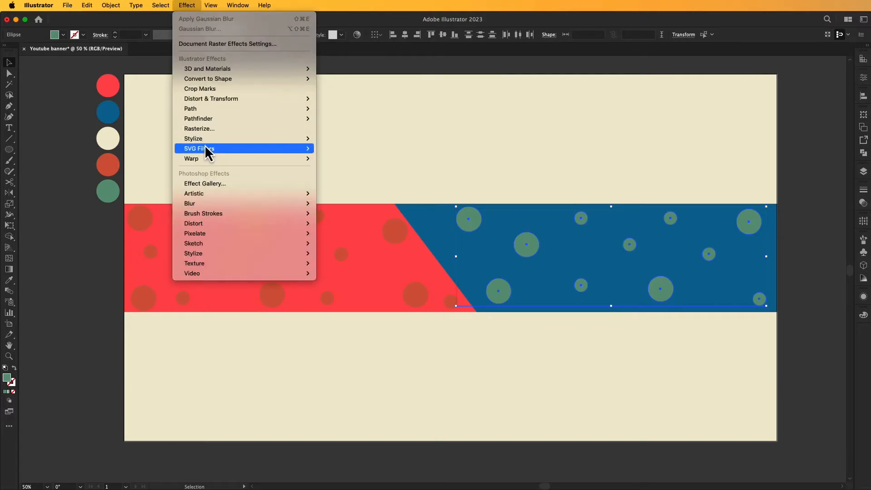
Give the blue-band circles a Stylize drop shadow at 58% opacity.
mouse_move(303, 146)
left_click(340, 139)
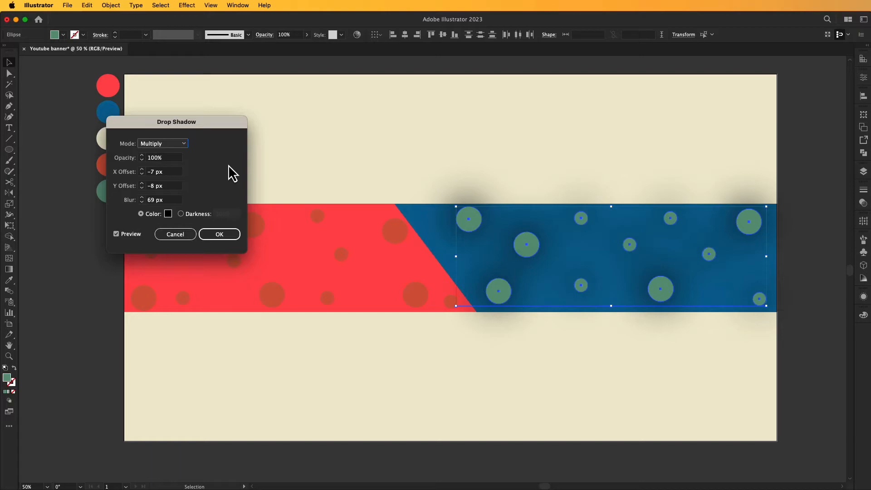
left_click(142, 159)
left_click(142, 160)
left_click(141, 159)
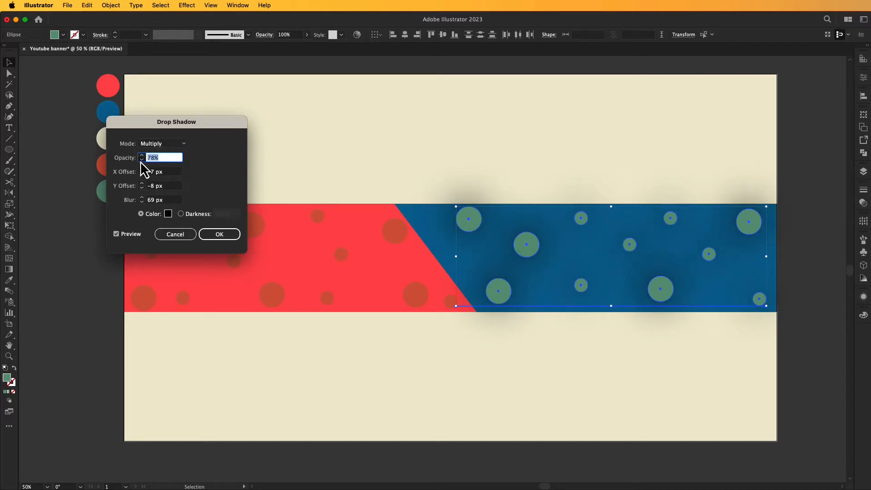
left_click(141, 160)
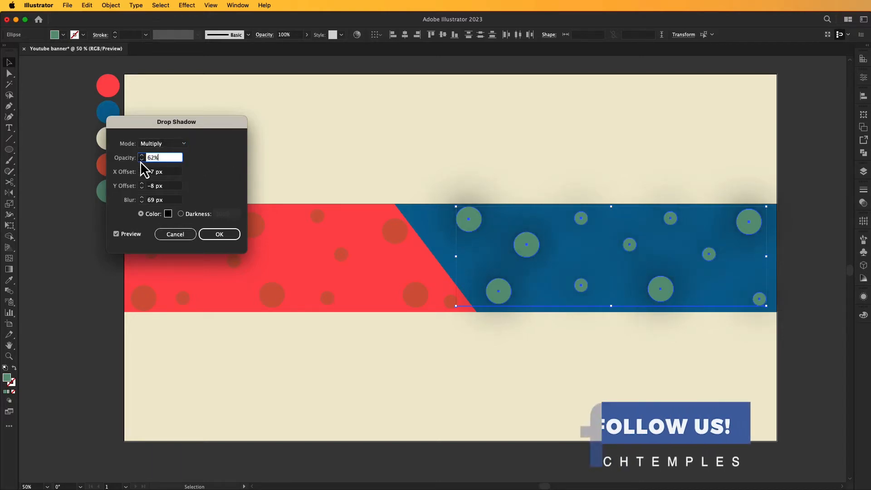
left_click(219, 232)
Select every circle on the red area of the band.
left_click(321, 130)
scroll(300, 135, "left", 2)
scroll(300, 135, "down", 1)
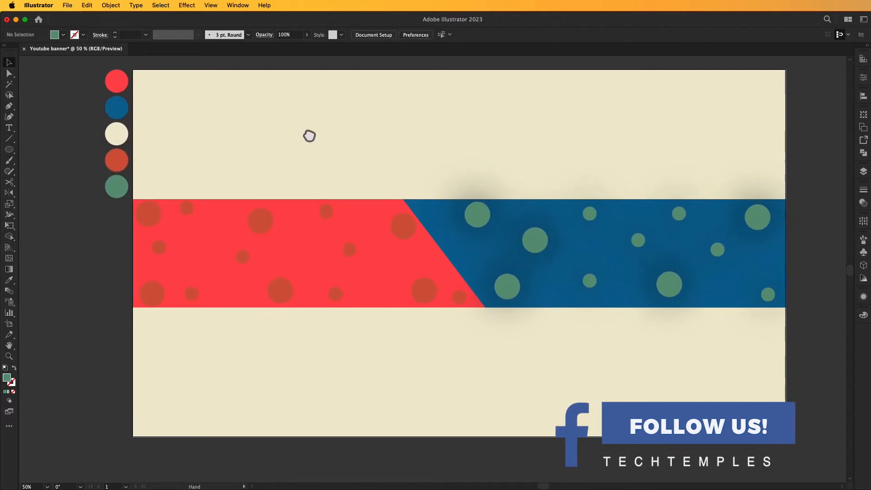
left_click(401, 225)
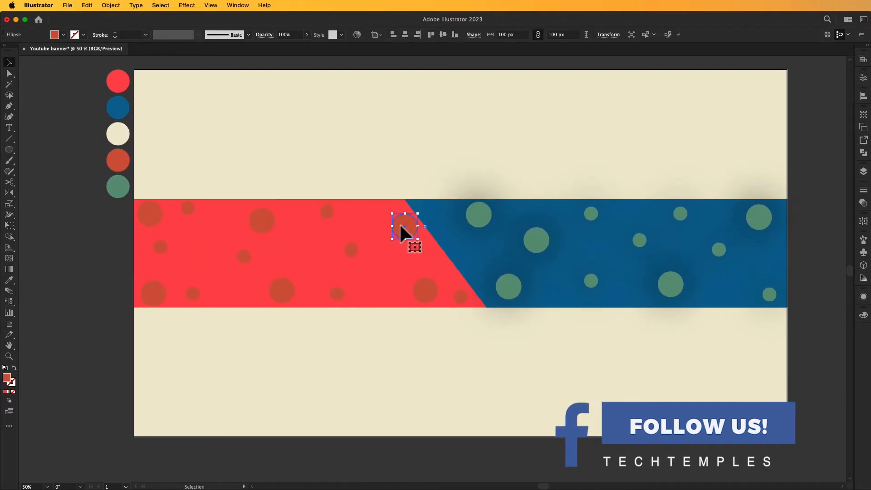
left_click(426, 290, "shift")
left_click(460, 297, "shift")
left_click(338, 294, "shift")
left_click(350, 250, "shift")
left_click(282, 289, "shift")
left_click(327, 211, "shift")
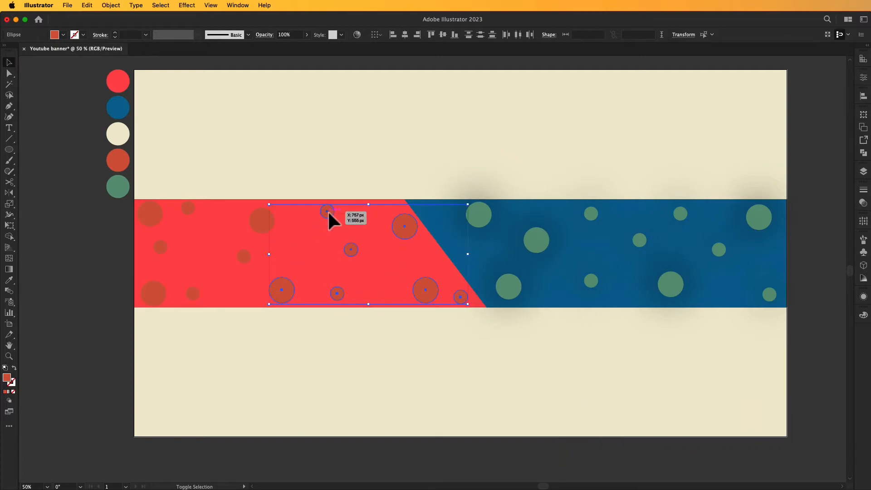
left_click(262, 221, "shift")
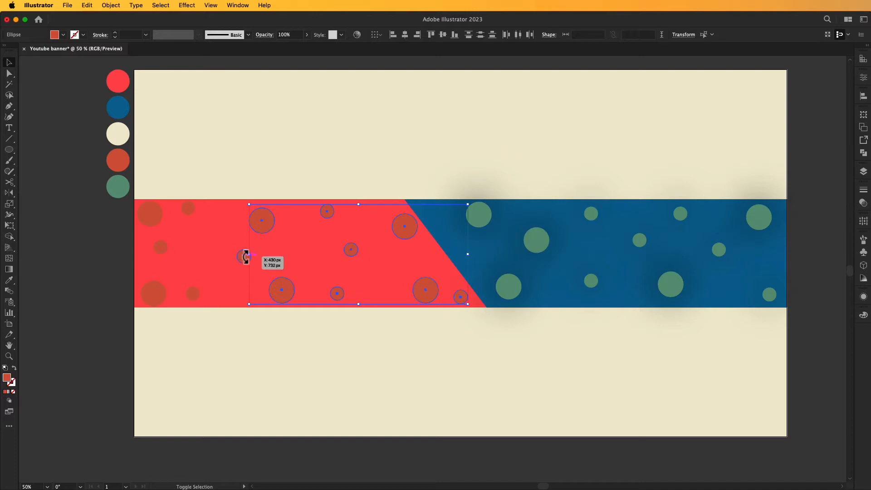
left_click(192, 294, "shift")
left_click(158, 290, "shift")
left_click(160, 246, "shift")
left_click(151, 214, "shift")
left_click(188, 208, "shift")
Apply the same drop shadow to the red-area circles via Effect > Apply Drop Shadow.
left_click(187, 5)
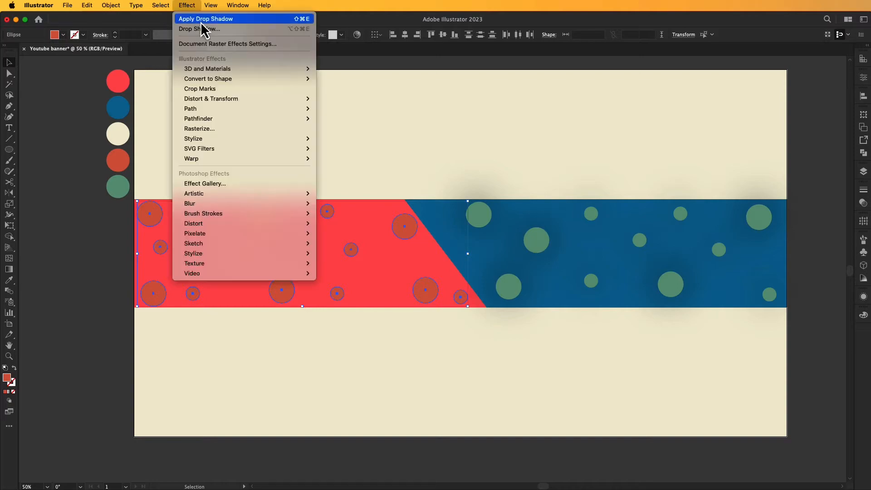
left_click(203, 19)
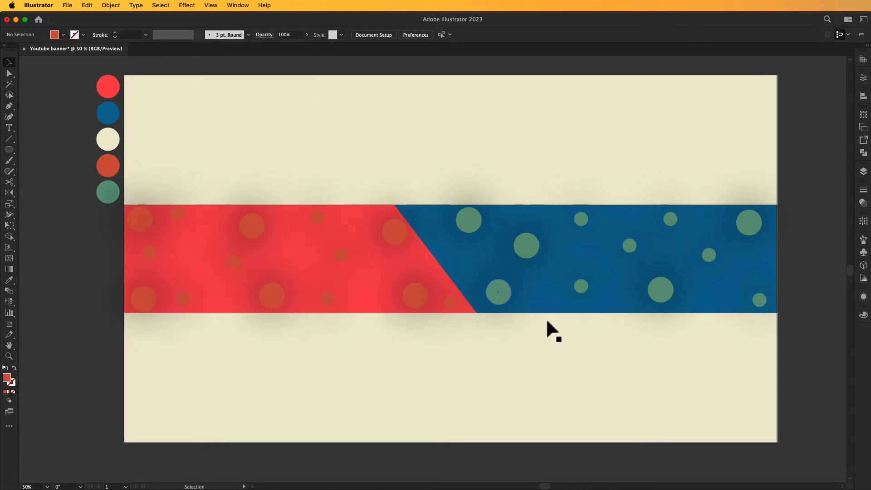
left_click(661, 295)
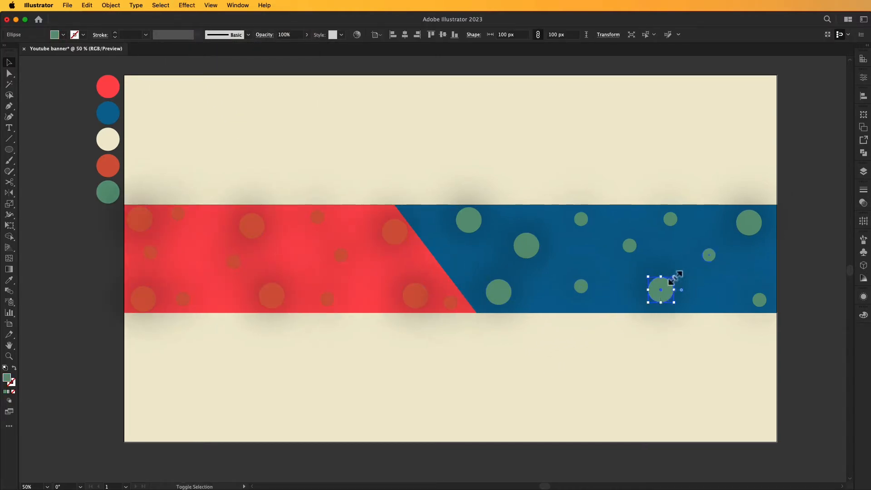
Undo a stray resize, then copy the large green circle and paste it in front.
left_click_drag(674, 279, 677, 275)
key("super+z")
left_click(698, 335)
left_click(666, 300)
left_click(87, 5)
left_click(96, 53)
left_click(86, 6)
left_click(104, 74)
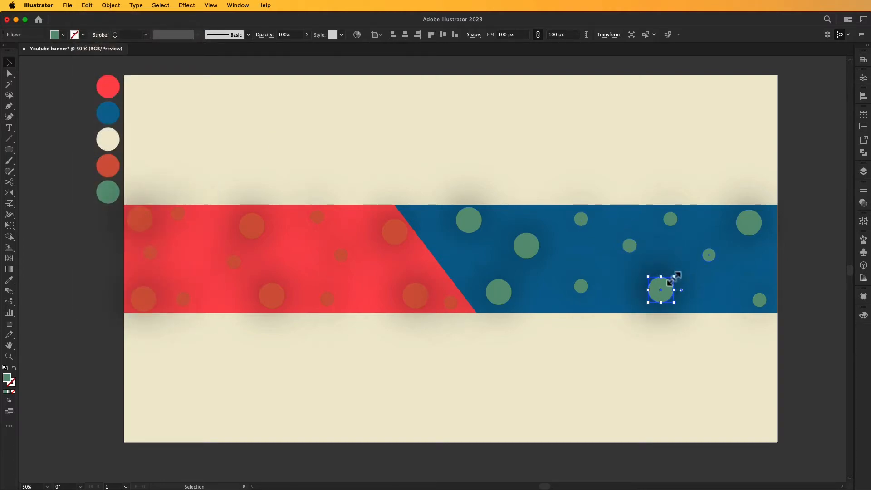
Swap the copy to a green stroke and scale the ring to 147 px.
left_click_drag(674, 276, 677, 274)
left_click(15, 368)
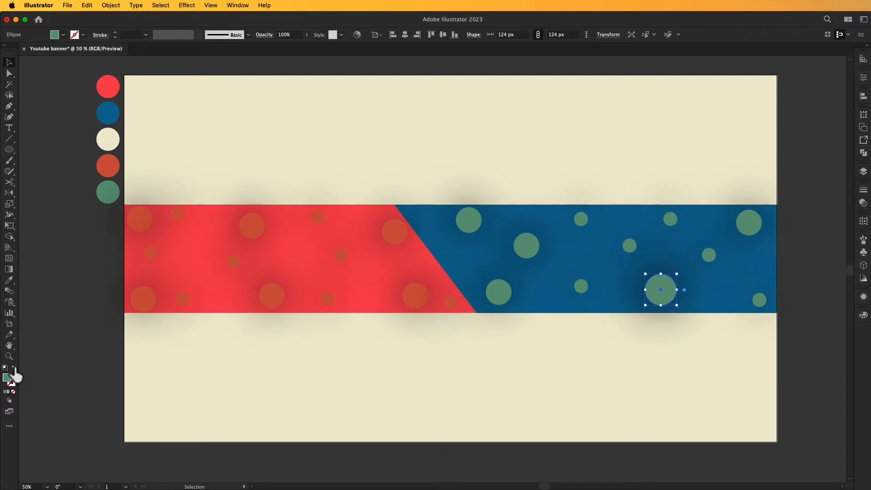
left_click(246, 359)
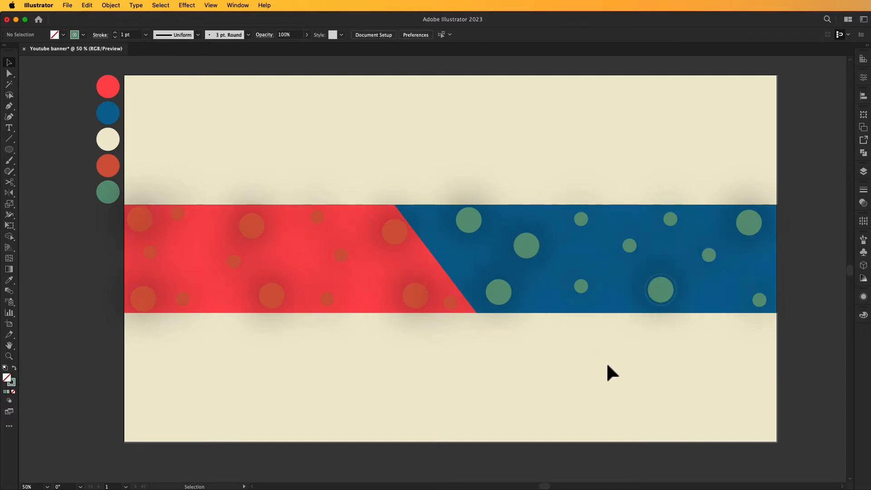
left_click(672, 300)
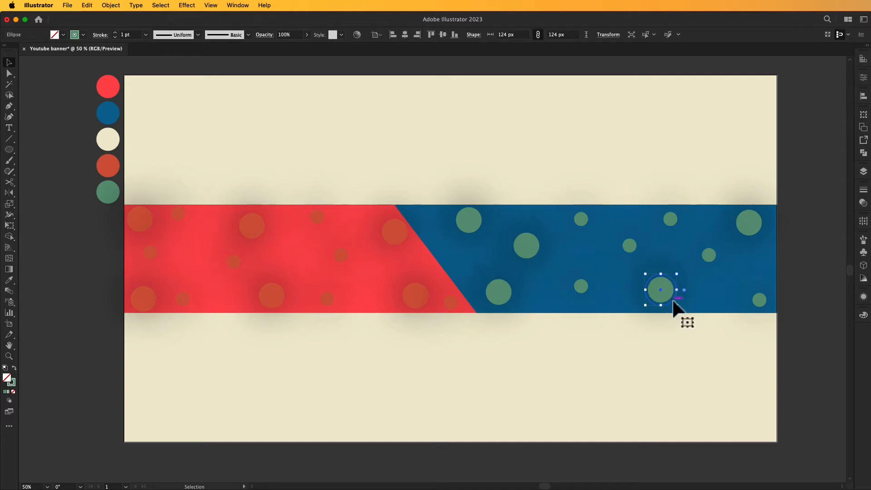
left_click(682, 348)
left_click(674, 298)
left_click_drag(679, 277, 681, 274)
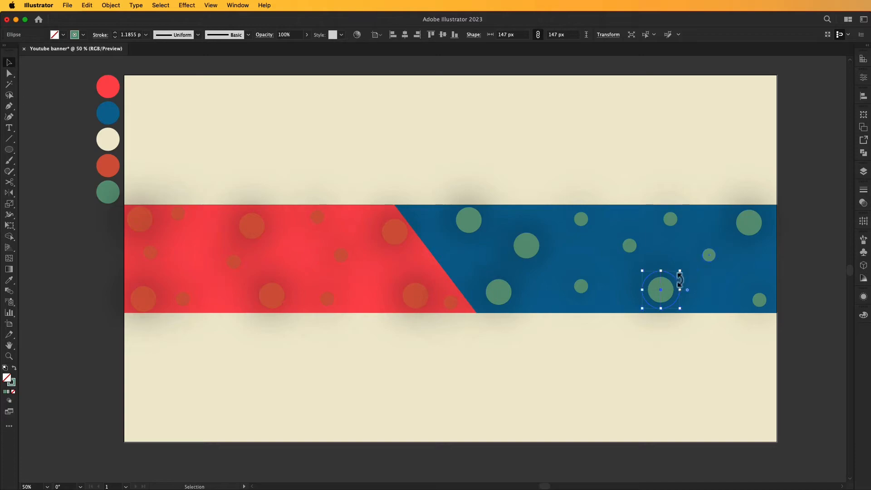
left_click(696, 344)
left_click(662, 295)
left_click_drag(681, 273, 682, 274)
left_click(694, 329)
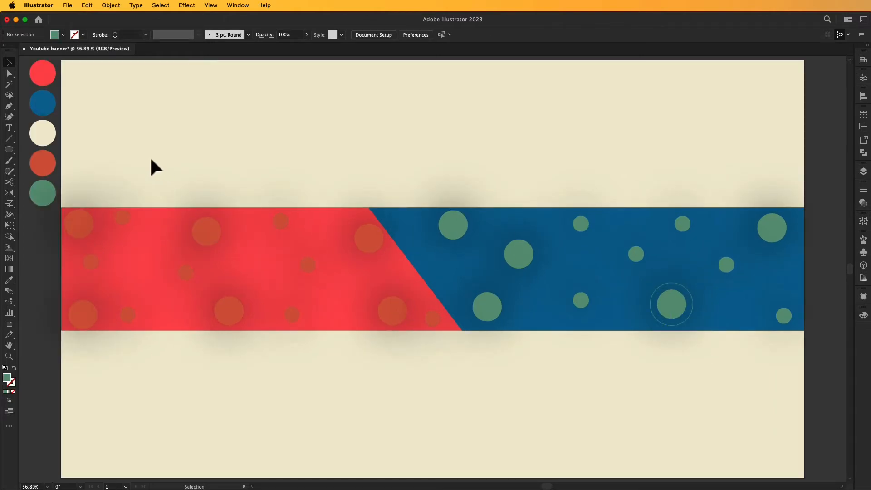
Draw a new white-filled circle over the orange circle on the red band.
left_click(9, 150)
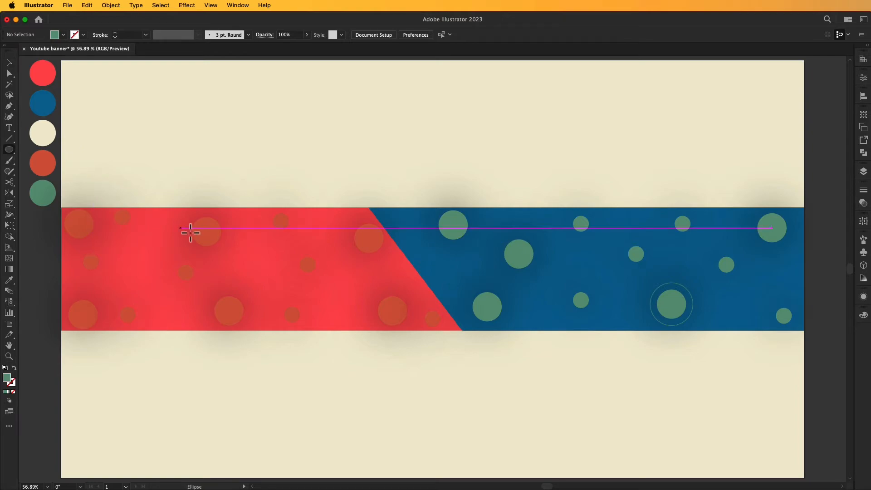
left_click_drag(206, 232, 228, 252)
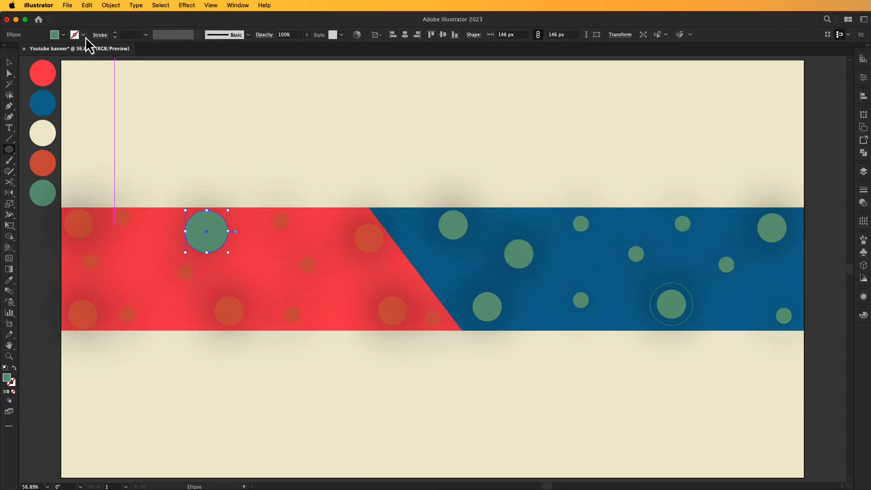
left_click(63, 35)
left_click(19, 50)
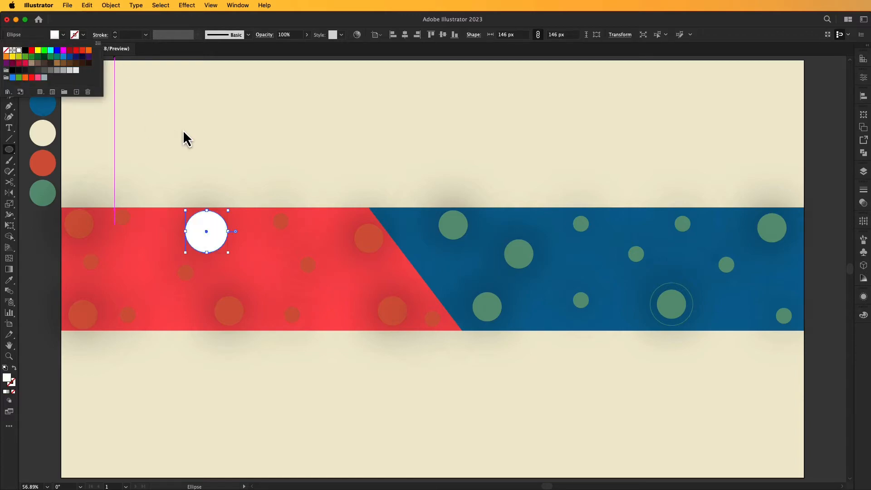
left_click(183, 129)
left_click(214, 133)
left_click(559, 253)
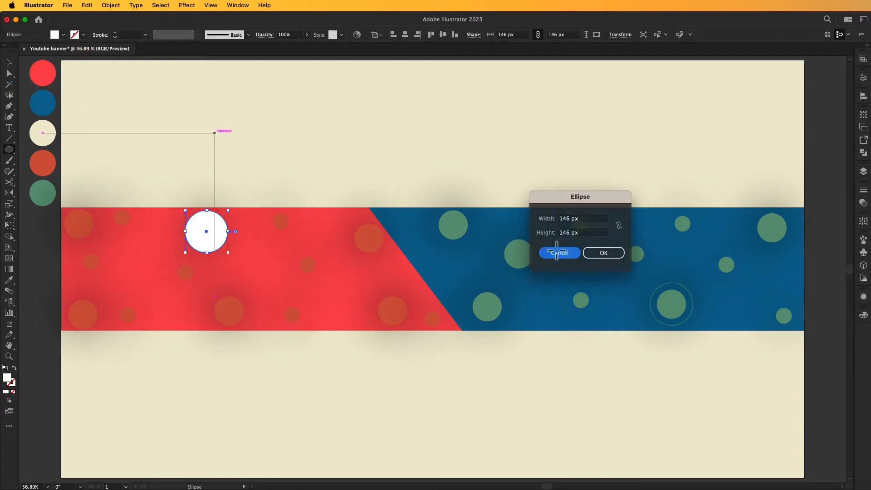
Shift the white circle right and down and lower its opacity to 29%.
key("v")
left_click(327, 140)
left_click_drag(211, 234, 245, 237)
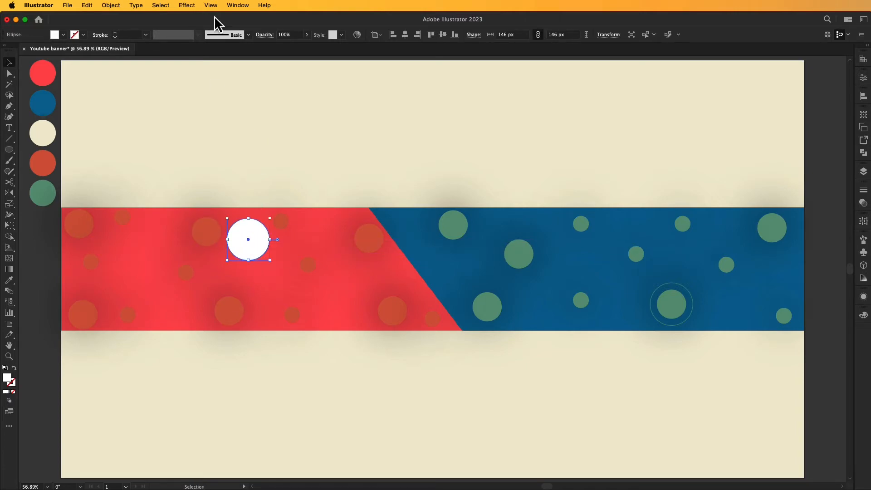
left_click_drag(286, 47, 280, 47)
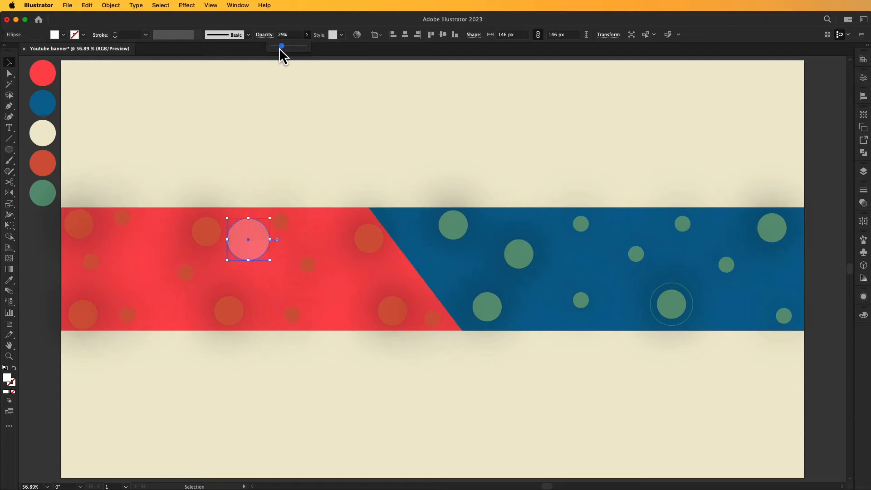
left_click(309, 151)
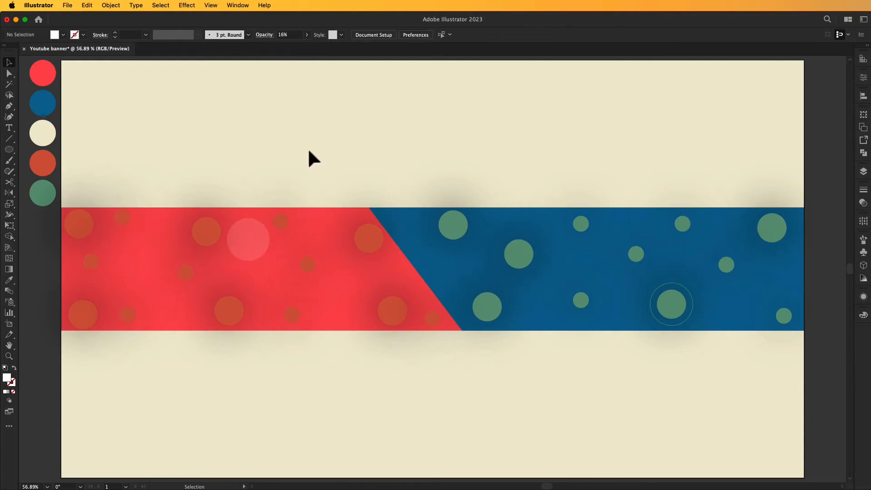
Move the pale circle from the red band onto the lower green dot in the blue band.
left_click(248, 249)
left_click(280, 221)
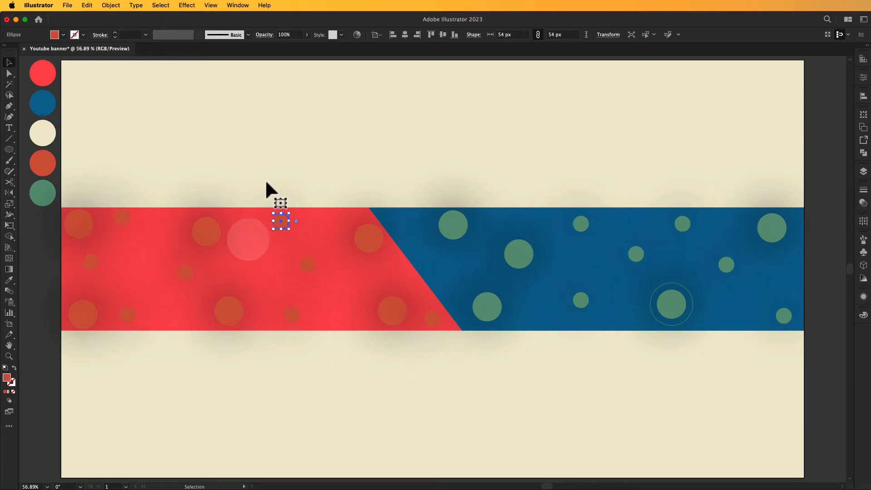
left_click_drag(251, 235, 685, 318)
key("alt+super+[")
key("alt+super+[")
left_click(720, 356)
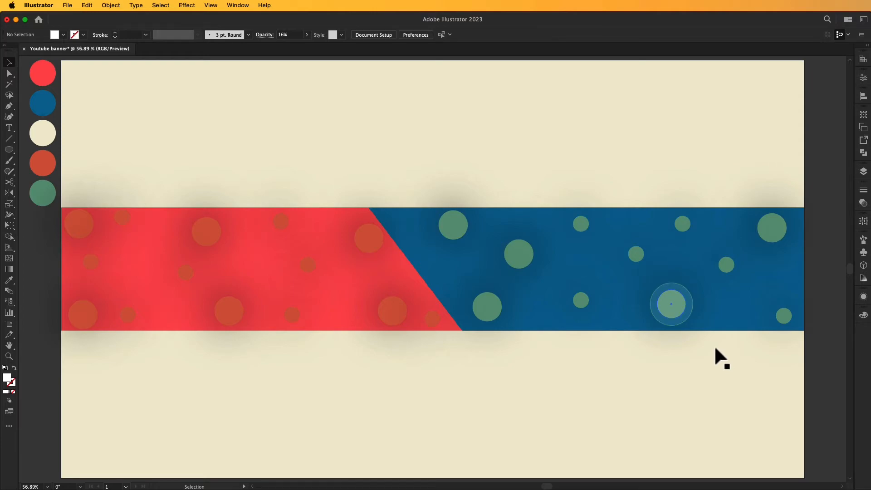
Enlarge the pale circle from its centre to 184 px around the green dot.
left_click(687, 320)
left_click_drag(694, 285, 700, 281)
key("super+f")
left_click(732, 376)
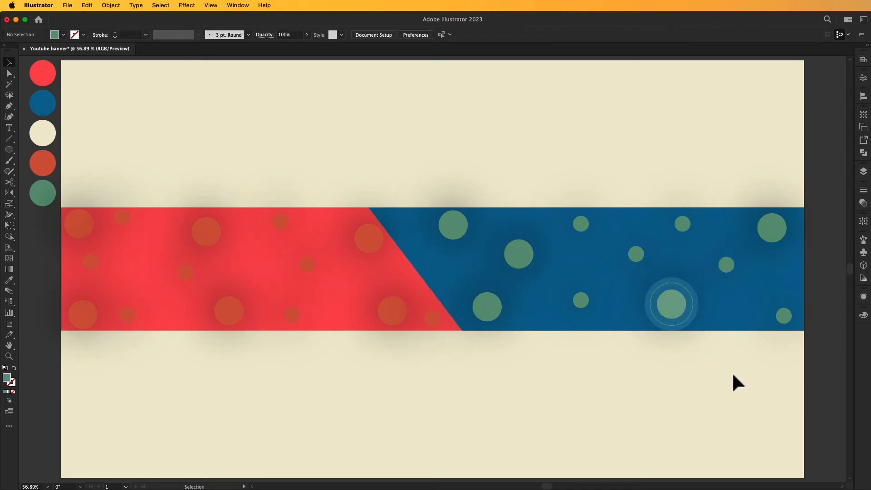
Zoom in on the 184 px glow, Alt-drag a 122 px copy inside it, then fit the banner (Ctrl+0).
key("z")
left_click(661, 317)
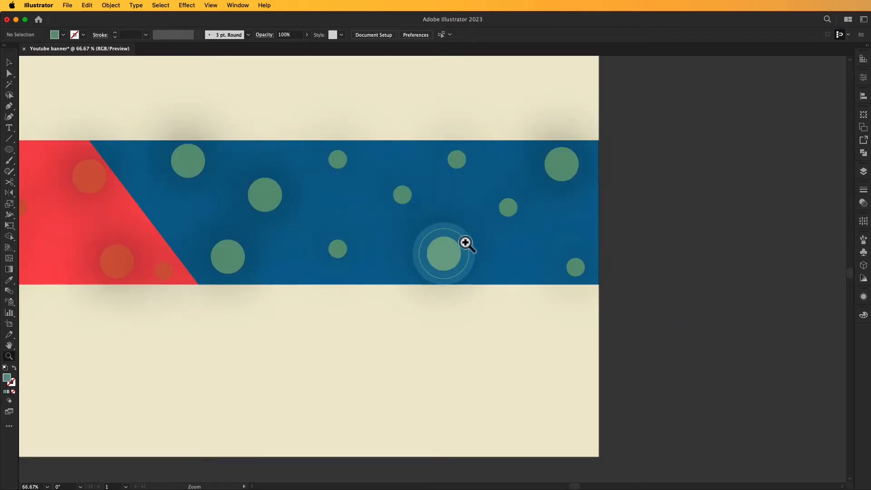
left_click(468, 244)
left_click(448, 272)
left_click_drag(424, 332, 575, 341)
key("v")
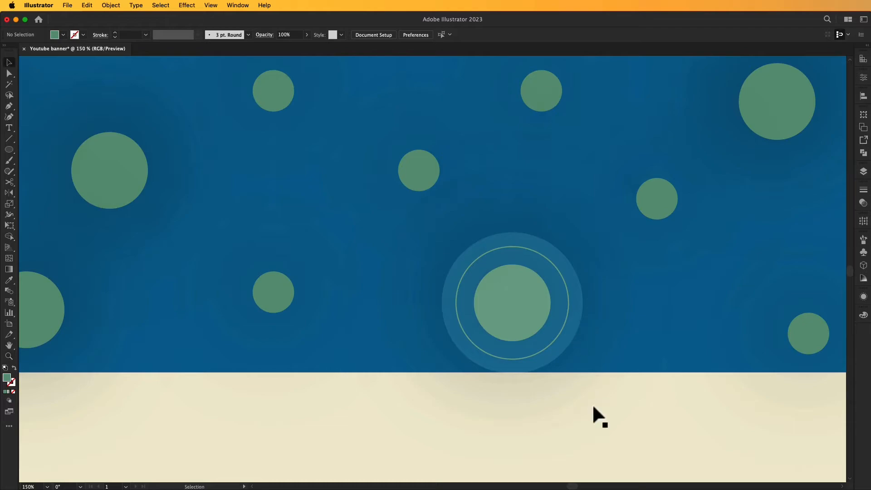
key("super+z")
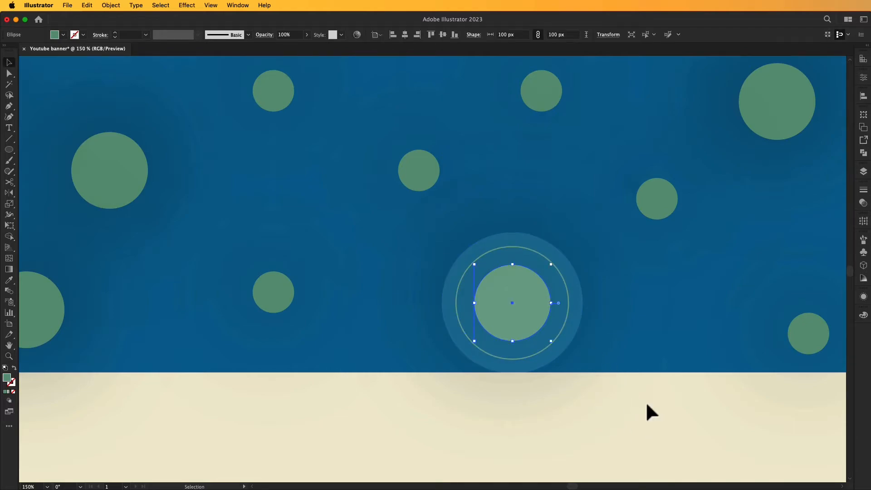
left_click(572, 320)
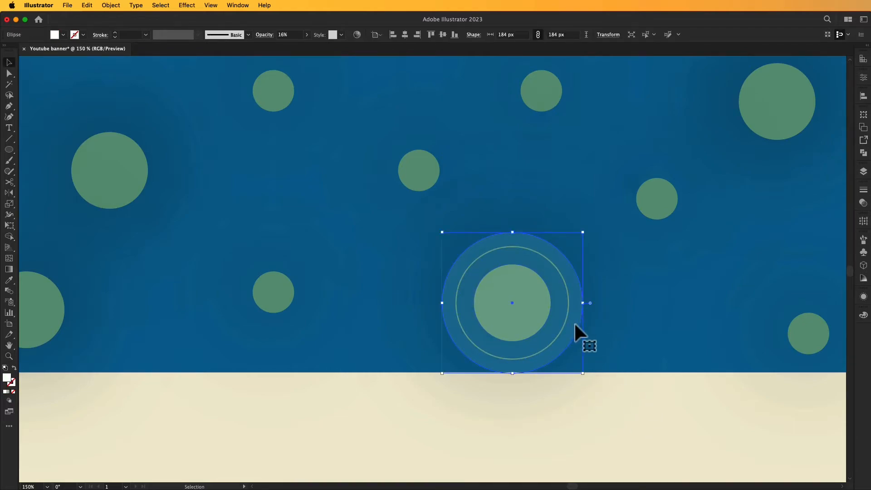
left_click(452, 227)
left_click(519, 240)
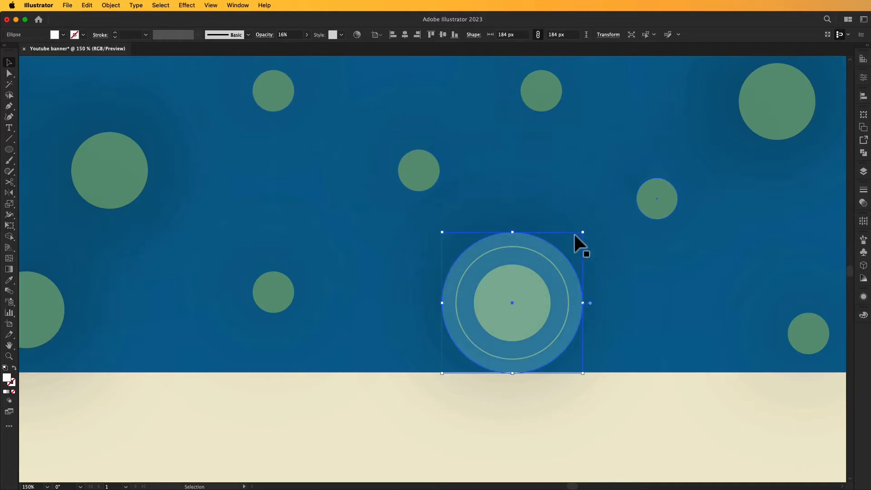
left_click_drag(582, 232, 562, 252)
left_click(644, 402)
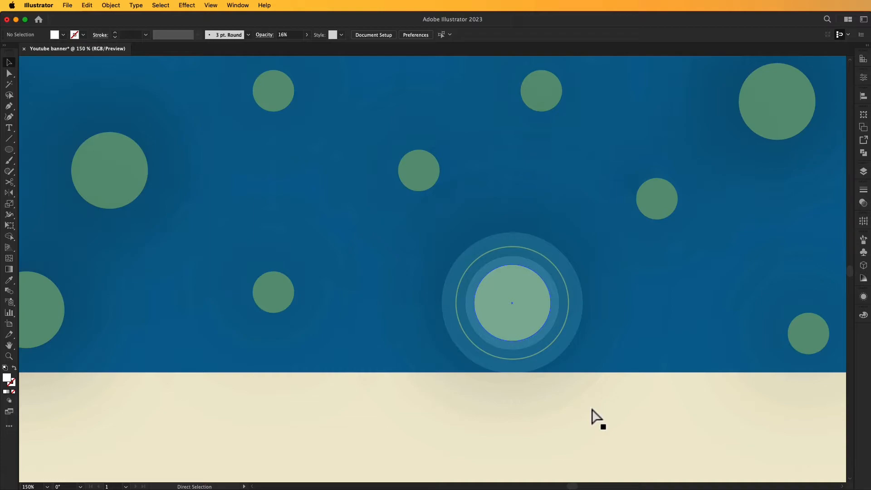
key("super+0")
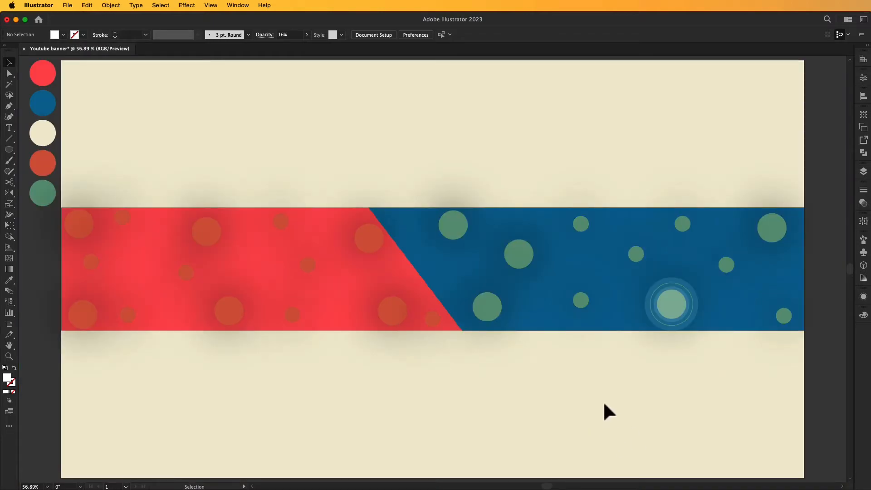
Duplicate the outer glow and inner halo onto another green dot.
left_click(694, 317)
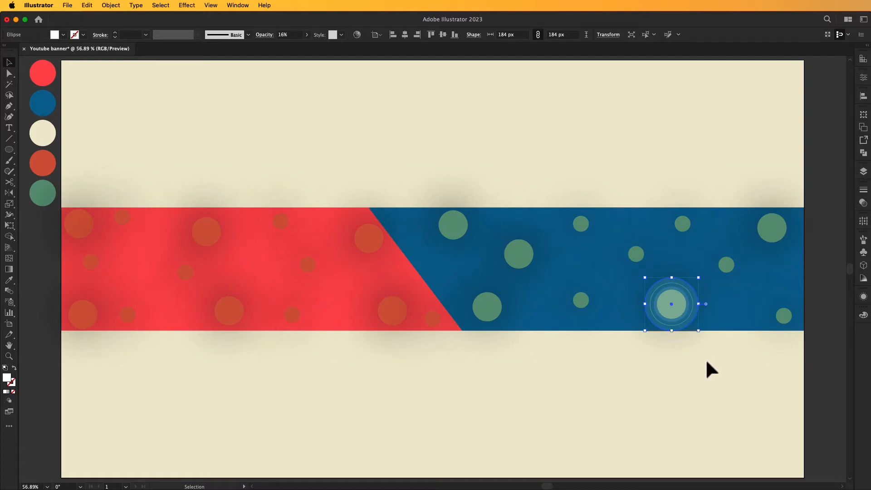
left_click(706, 361)
left_click(691, 320)
left_click_drag(688, 323, 537, 270)
key("a")
left_click_drag(679, 300, 526, 254)
left_click(680, 313)
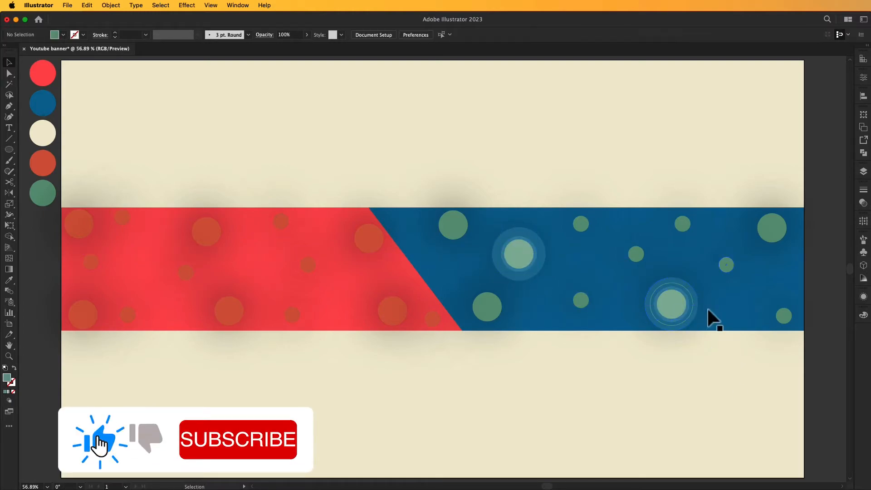
Copy the thin 147 px ring around the bottom-left green dot.
left_click(726, 264)
left_click(701, 300)
key("super+space")
left_click(636, 303, "super")
left_click_drag(637, 303, 526, 340)
left_click(616, 358)
left_click_drag(615, 356, 646, 146)
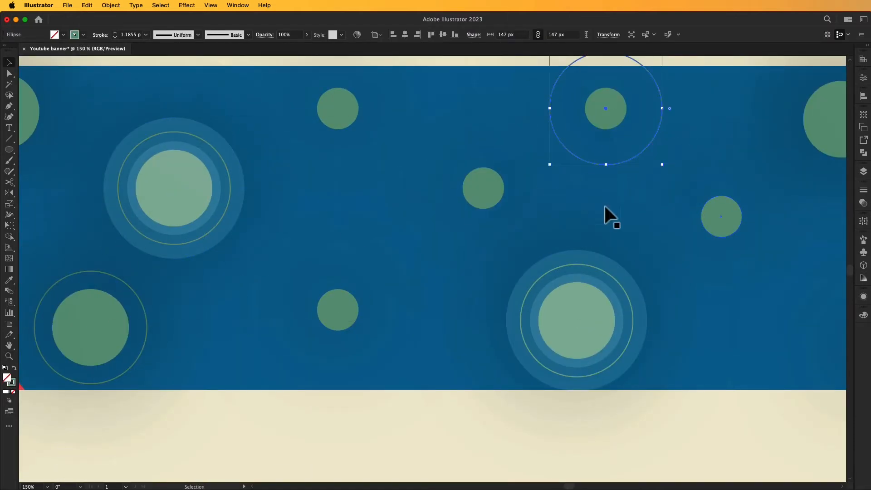
Copy the ring onto the right green dot and undo an accidental dot move.
key("super+1")
left_click_drag(461, 294, 619, 304)
left_click_drag(438, 273, 437, 230)
key("super+z")
key("super+z")
key("super+shift+z")
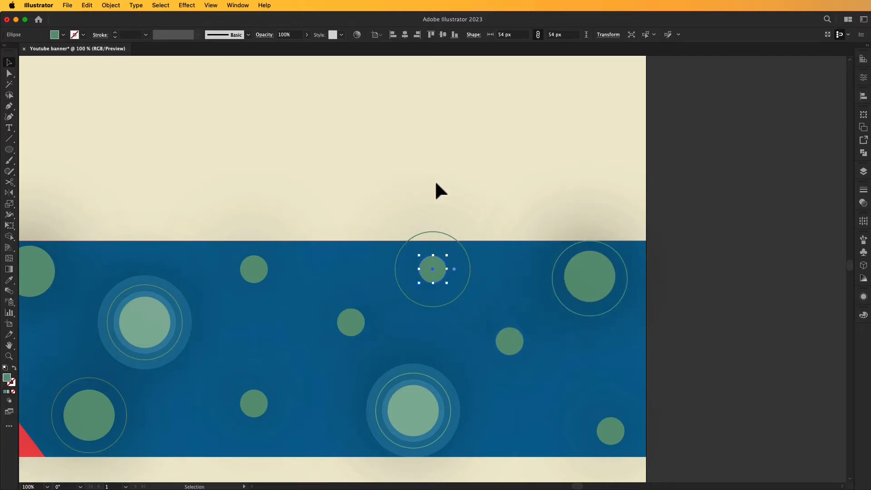
left_click(441, 117)
Copy the lower-left ring onto the top middle green dot.
left_click(351, 323)
left_click(396, 220)
scroll(474, 119, "left", 5)
scroll(475, 119, "down", 2)
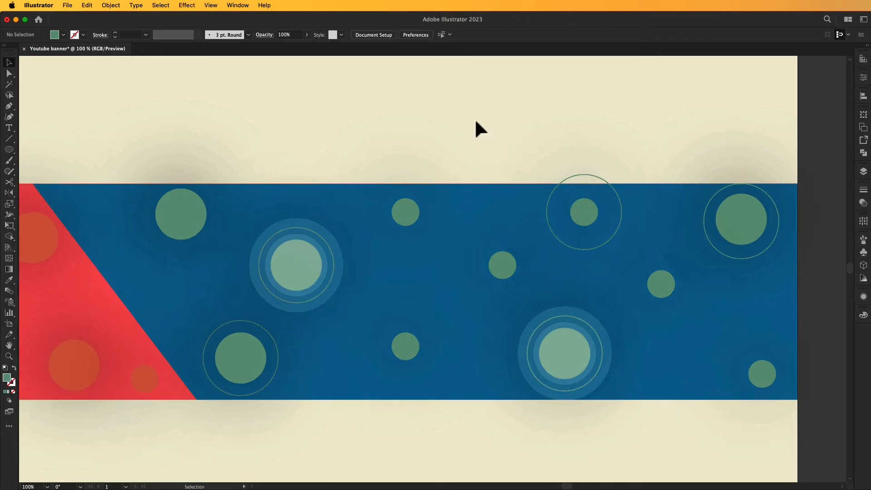
left_click(213, 400)
left_click_drag(213, 399, 395, 261)
left_click_drag(416, 181, 398, 202)
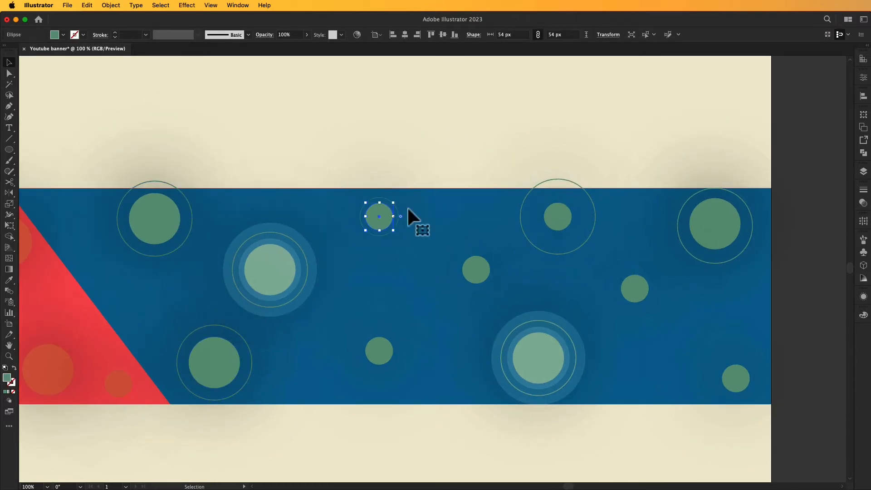
left_click(199, 283)
Add ring copies around the lower-middle, middle and right-hand dots, shrinking the lower-middle one to fit.
left_click_drag(249, 385, 416, 368)
left_click_drag(416, 314, 490, 283)
left_click_drag(491, 285, 650, 303)
left_click_drag(649, 303, 751, 393)
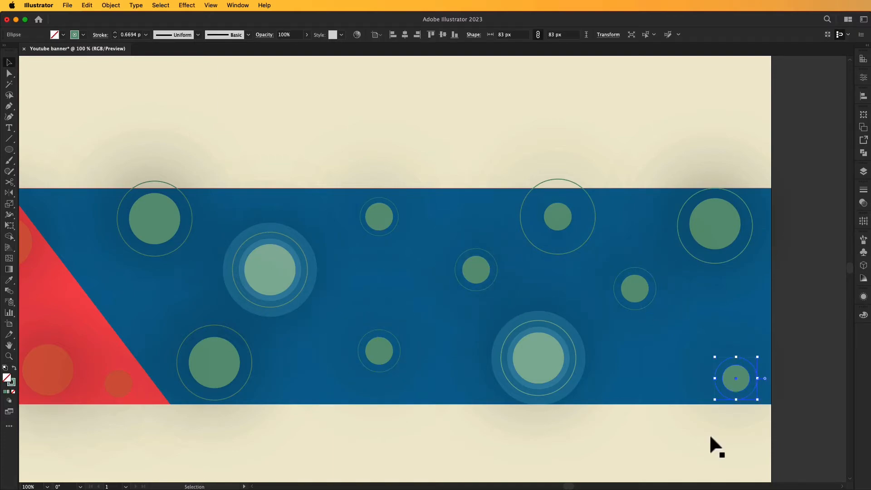
left_click(702, 438)
scroll(702, 439, "down", 1)
left_click(653, 427)
left_click(633, 283)
Centre the upper-right ring on its dot and shrink it from 147 px to 87 px.
left_click(728, 182)
left_click_drag(710, 216, 710, 214)
left_click(583, 132)
key("super+shift+a")
scroll(621, 130, "left", 2)
left_click(596, 165)
key("super+shift+a")
left_click(595, 162)
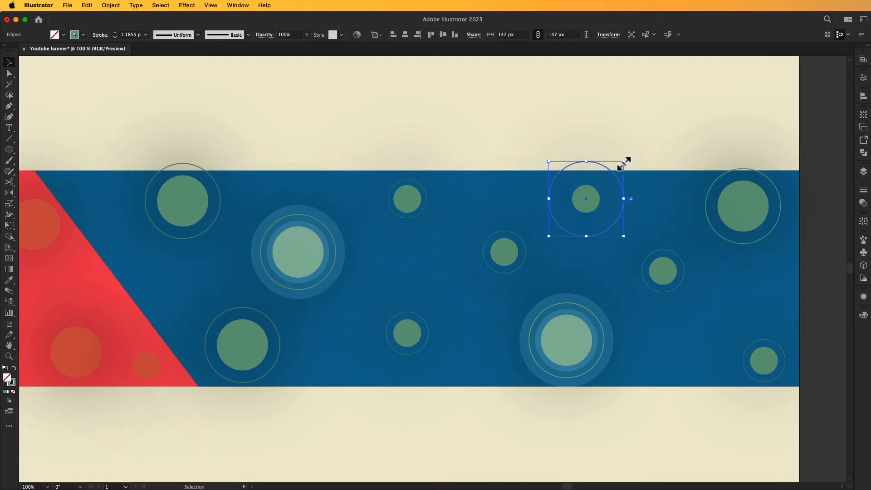
left_click_drag(624, 161, 611, 181)
left_click_drag(533, 131, 556, 127)
left_click(503, 121)
Copy the pale glow circles to the upper-right dot and add a 64 px glow on a small dot.
left_click(609, 378)
left_click_drag(609, 378, 785, 244, "alt")
left_click_drag(597, 337, 774, 203, "alt")
left_click(771, 203)
left_click(585, 130)
mouse_move(582, 130)
left_mouse_down()
mouse_move(557, 124)
mouse_move(584, 125)
left_mouse_up()
left_click_drag(760, 212, 680, 276, "alt")
left_click_drag(719, 230, 710, 249, "alt+shift")
Add a shrunken outer glow copy and a 96 px circle copy around another small dot.
left_click_drag(794, 241, 717, 299, "alt")
left_click_drag(739, 265, 715, 271, "alt+shift")
left_click(596, 112)
left_click_drag(596, 112, 608, 111)
left_click_drag(644, 352, 583, 265, "alt")
left_click_drag(589, 242, 566, 251, "alt+shift")
Fit a ring copy to a small dot and place a 54 px copy around the small top dot.
left_click_drag(610, 323, 587, 290, "alt")
left_click_drag(588, 293, 560, 241, "alt")
left_click(538, 123)
left_click_drag(589, 319, 461, 186)
left_click_drag(481, 186, 463, 194, "alt+shift")
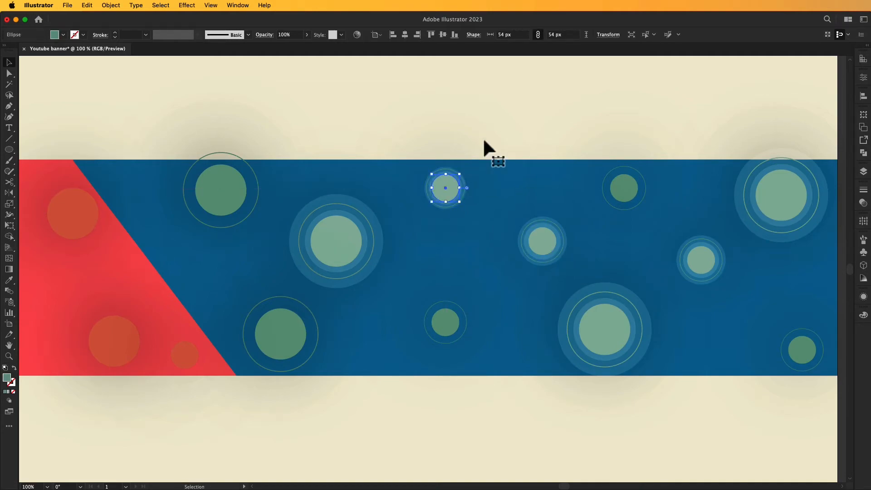
Copy the white halo onto the top-left dot and the small dark-green dot, resizing it to fit.
left_click(468, 96)
scroll(467, 86, "left", 5)
left_click(552, 184)
left_click_drag(462, 209, 349, 145, "alt")
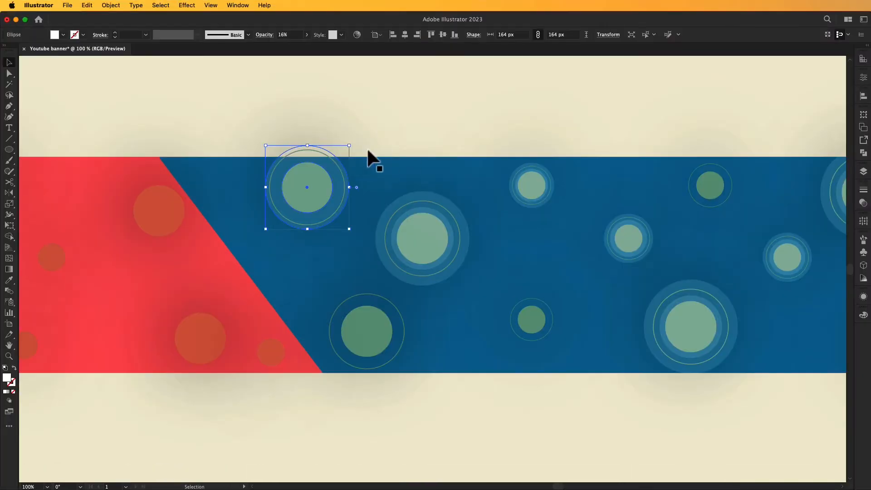
left_click_drag(349, 146, 336, 159, "alt+shift")
left_click(390, 92)
left_click_drag(623, 244, 723, 185, "alt")
left_click(562, 397)
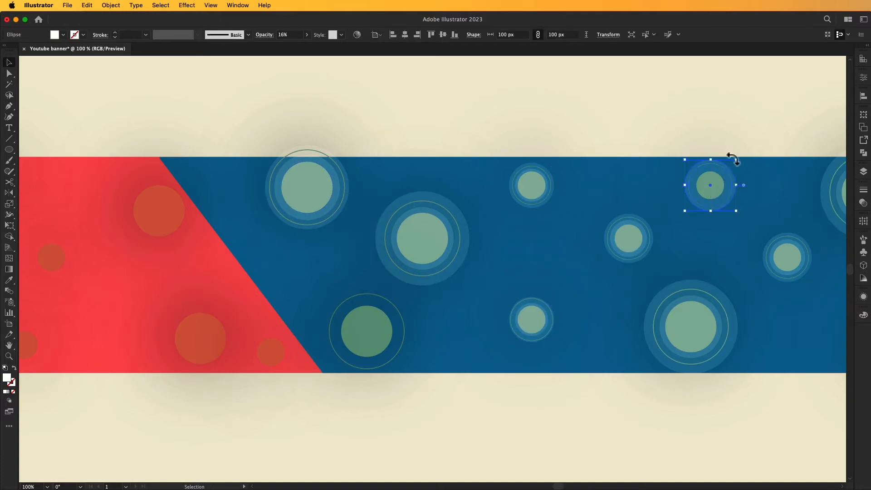
Paste a halo copy in front and enlarge it around the small lower-right dot.
scroll(583, 121, "right", 10)
left_click(668, 337)
key("super+c")
key("super+f")
left_click_drag(670, 314, 677, 307)
left_click_drag(525, 389, 593, 385)
left_click(471, 443)
Copy a scaled halo onto the lower dark-green dot, then return to 100% zoom.
key("super+minus")
left_click_drag(362, 395, 550, 407)
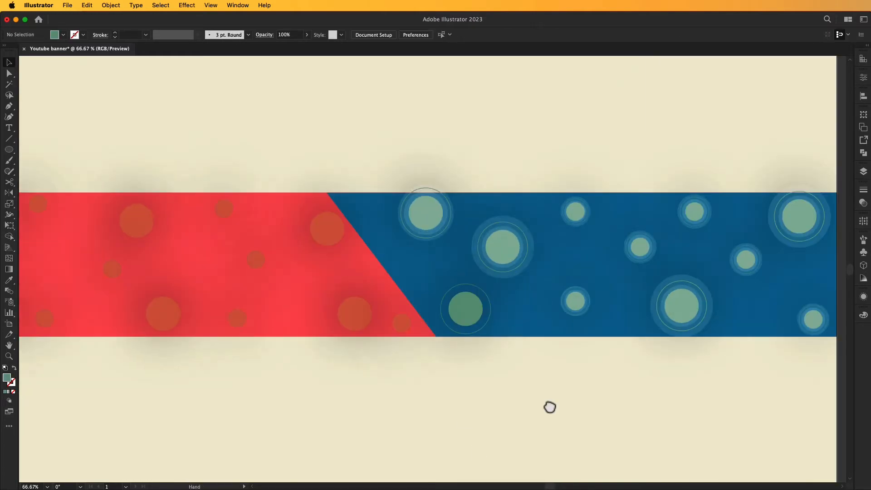
left_click(529, 275)
left_click_drag(529, 275, 492, 287, "alt")
left_click(503, 393)
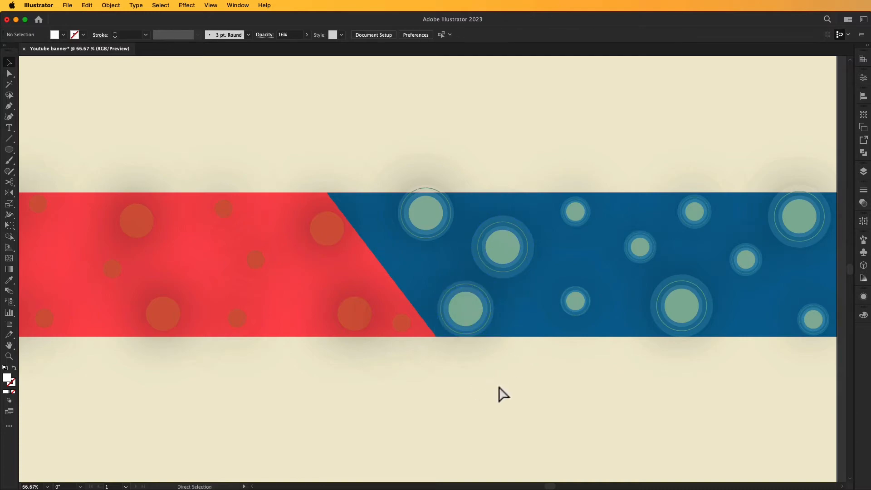
key("super+minus")
left_click_drag(635, 359, 557, 344)
key("super+z")
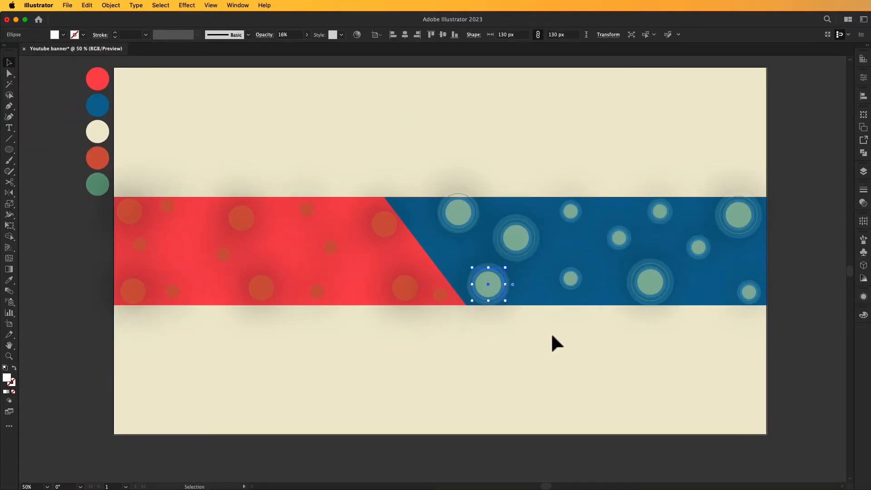
key("super+1")
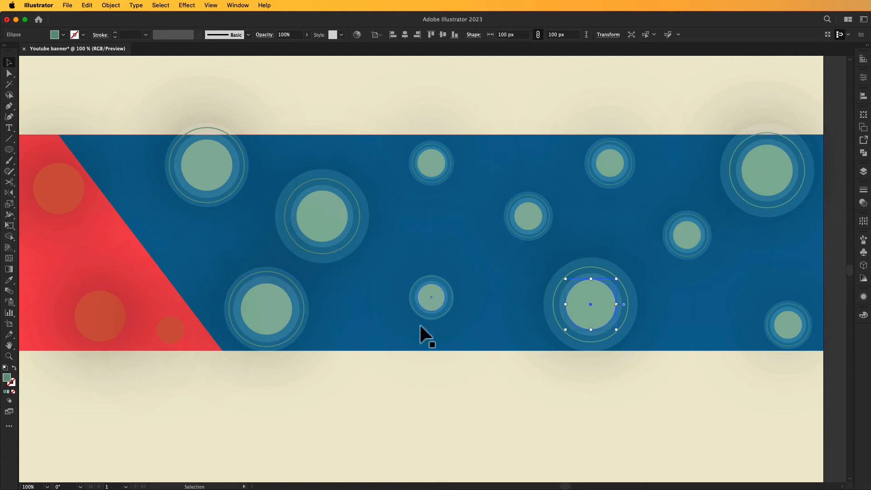
Select six small dots and lower their opacity.
left_click(419, 322, "shift")
left_click(418, 189, "shift")
left_click(519, 247, "shift")
left_click(680, 229, "shift")
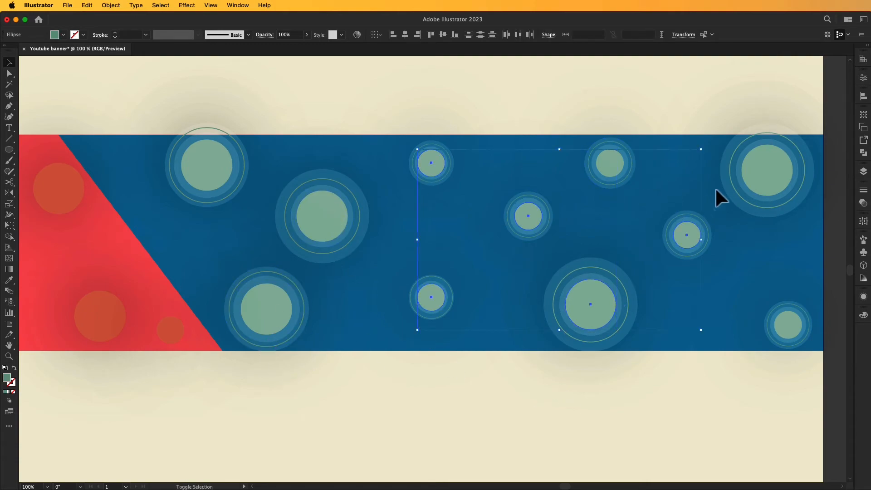
left_click(777, 321, "shift")
left_click(245, 197, "shift")
left_click(307, 35)
left_click_drag(306, 46, 286, 48)
left_click(307, 71)
Unlock all objects and lock the background again.
key("super+0")
key("super+space")
double_click(635, 189, "super")
left_click_drag(187, 378, 577, 140)
left_click(746, 210)
left_click(290, 109)
left_click(111, 6)
left_click(158, 93)
key("super+0")
left_click(135, 135)
Select the large right circle, ring and several small dots and lower their opacity to 38%.
key("super+2")
key("super+space")
left_click(748, 224, "super")
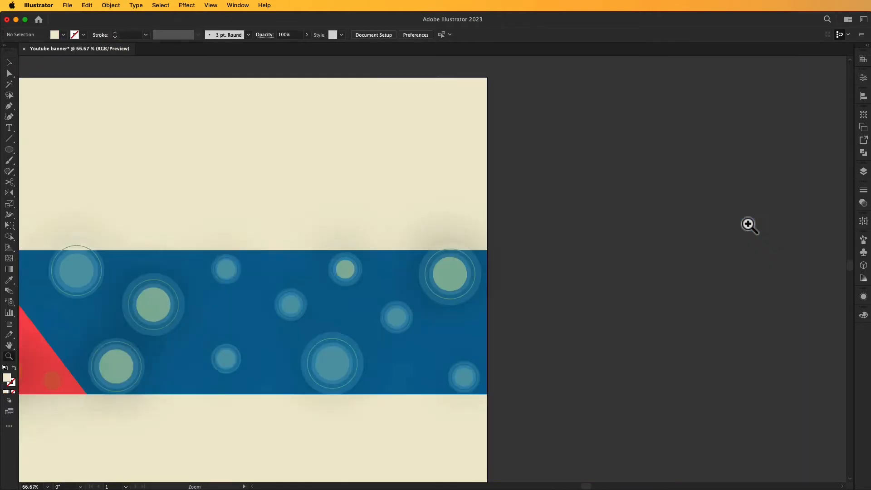
left_click(748, 225, "super")
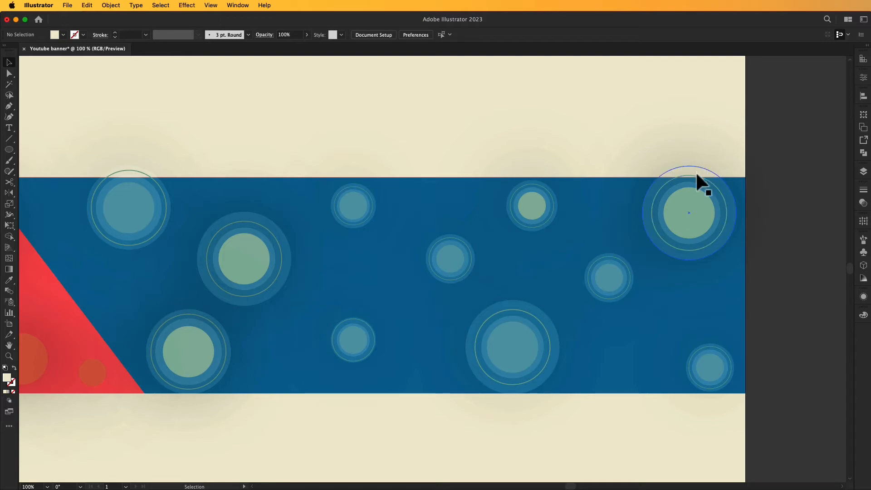
left_click(689, 211)
left_click(608, 274)
left_click(715, 268)
left_click(532, 205, "shift")
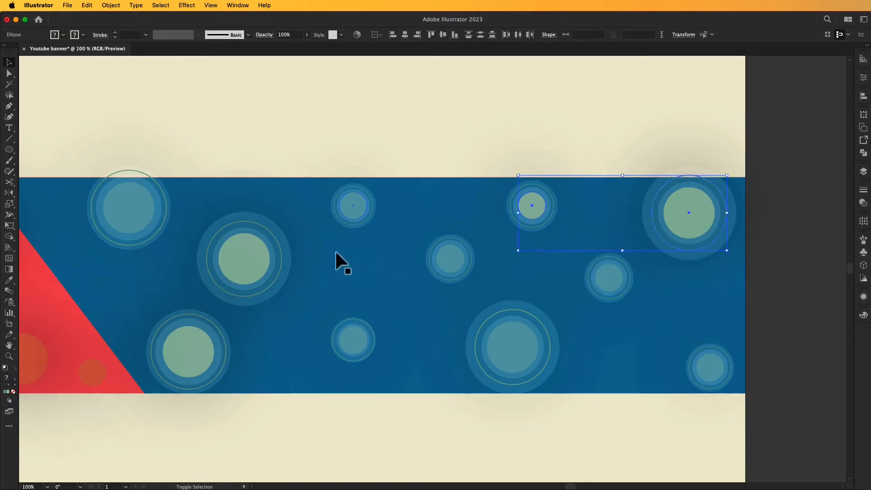
left_click(195, 353, "shift")
left_click(247, 259, "shift")
left_click(307, 35)
left_click_drag(302, 51, 283, 50)
scroll(297, 107, "down", 3)
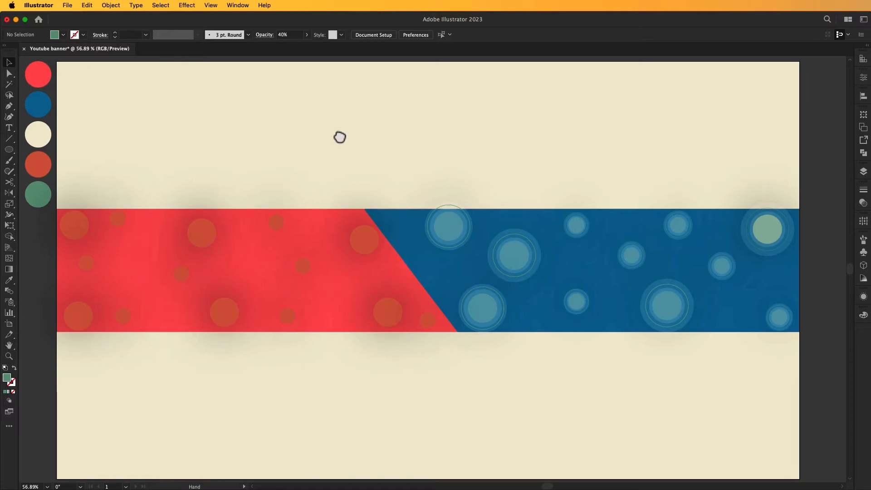
scroll(338, 136, "left", 2)
Draw a 258 px outline circle with the Ellipse tool across the red-blue diagonal and select it.
scroll(601, 135, "right", 1)
key("l")
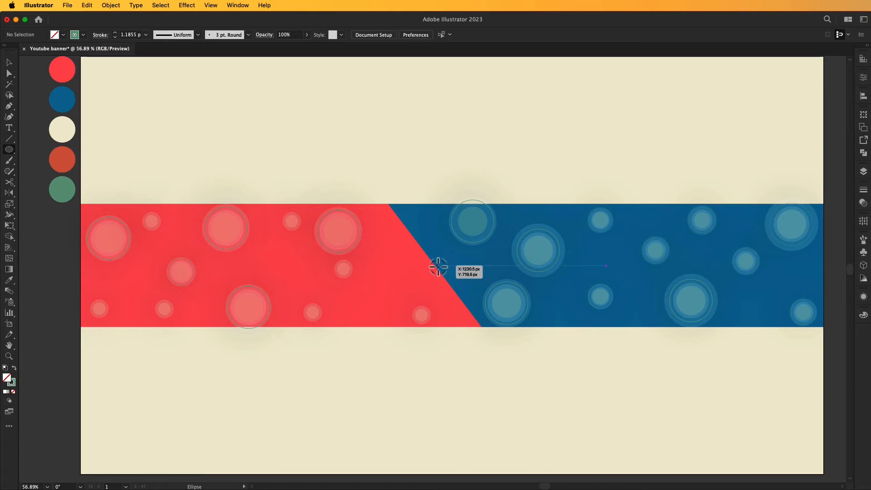
mouse_move(435, 265)
left_mouse_down()
mouse_move(472, 285)
mouse_move(430, 266)
left_mouse_up()
key("v")
left_click(489, 379)
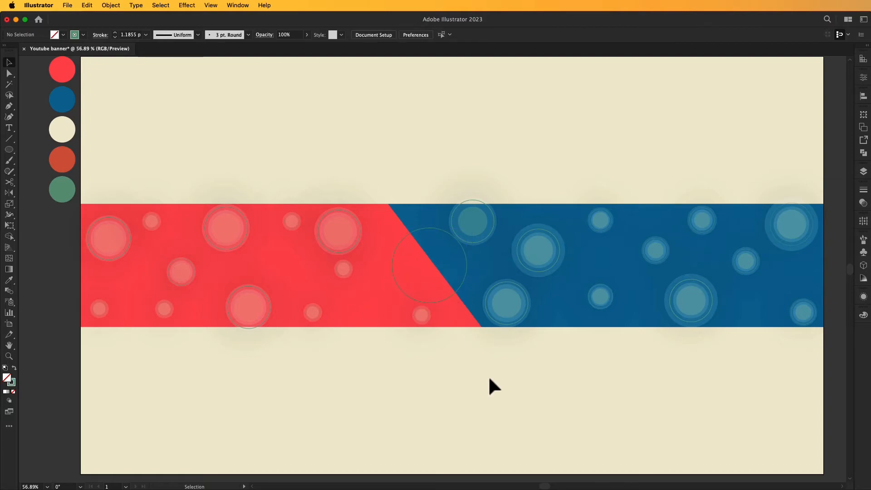
left_click(464, 275)
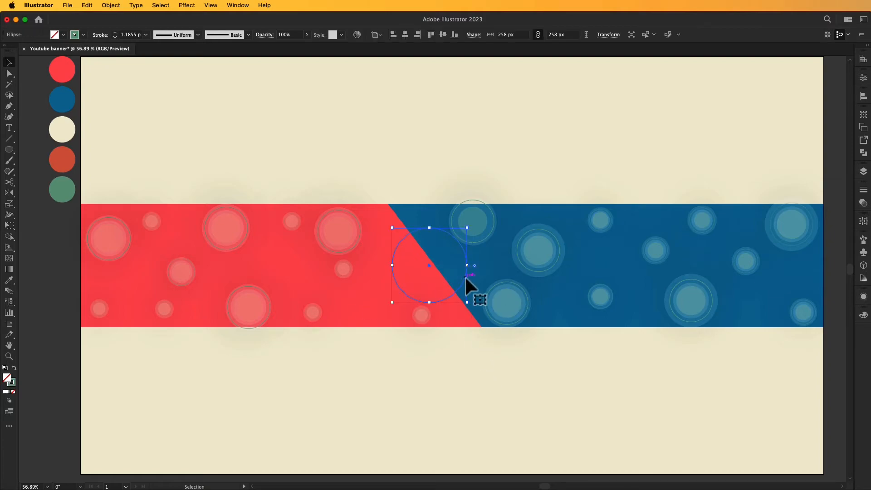
Reapply Drop Shadow to the outline circle and set its opacity to 100% with 69 px blur.
left_click(187, 5)
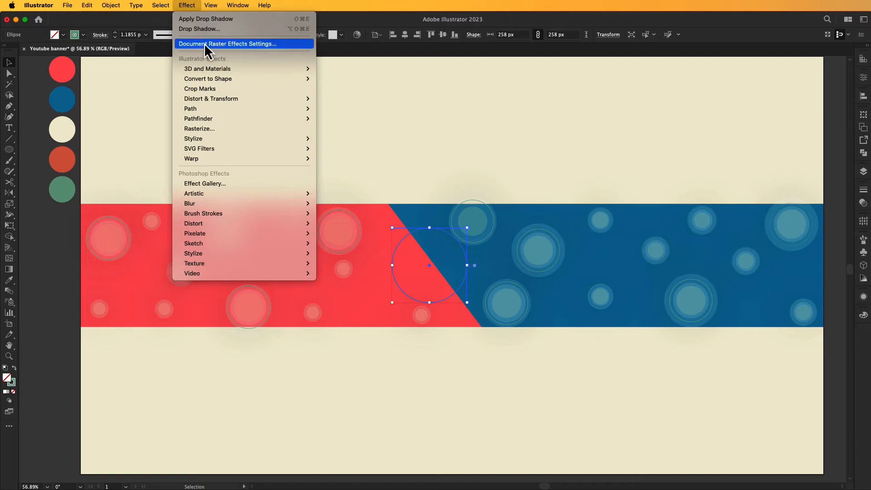
left_click(205, 19)
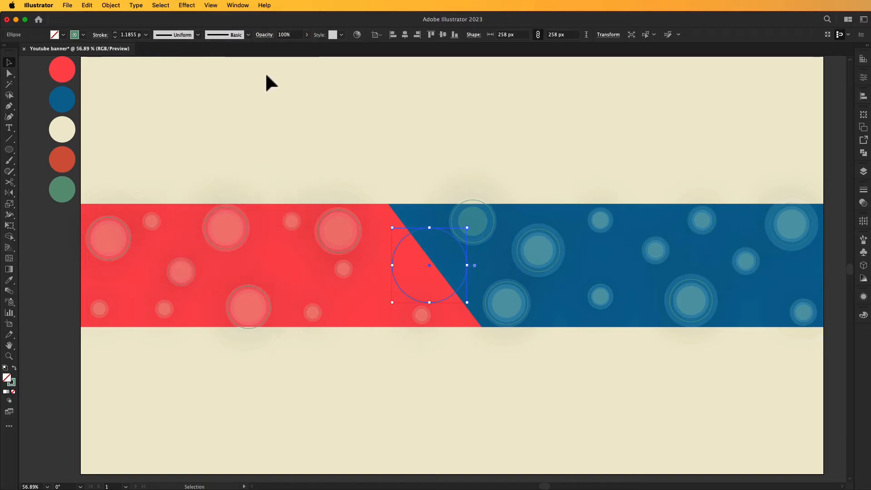
left_click(863, 297)
left_click(790, 353)
left_click(824, 396)
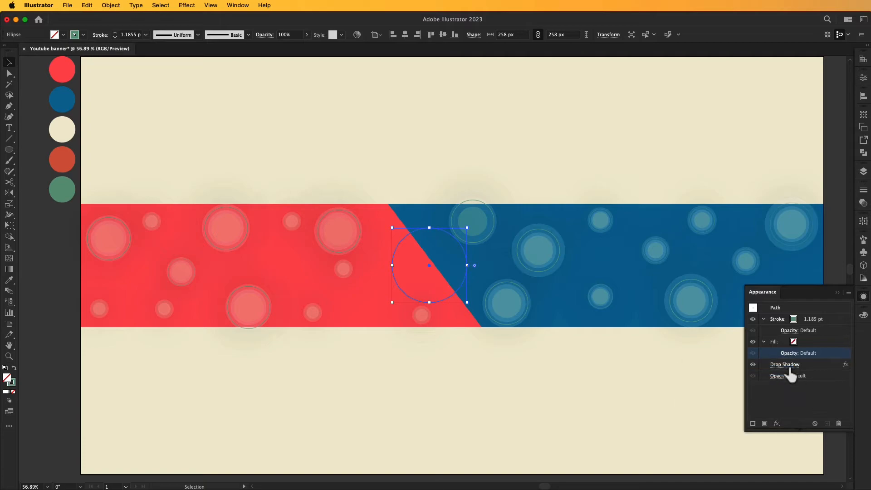
left_click(789, 365)
left_click(143, 156)
left_click(143, 156)
left_click(143, 155)
left_click(142, 156)
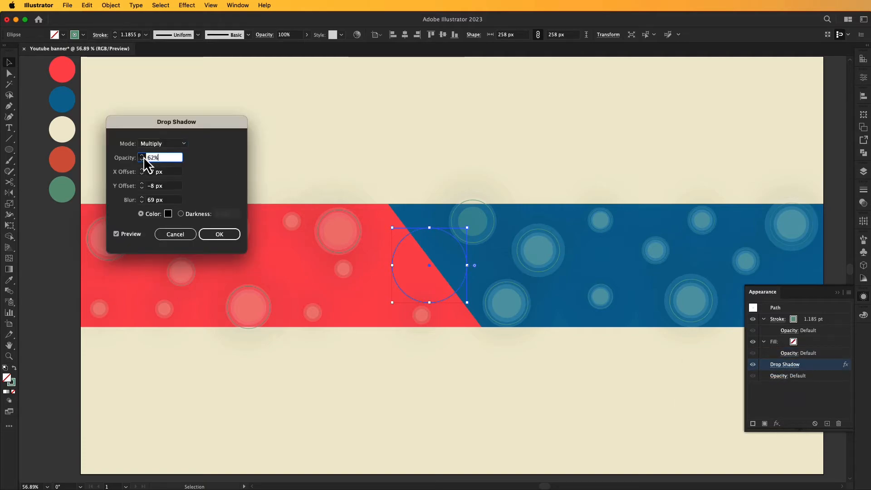
left_click(142, 156)
left_click(143, 156)
left_click(143, 156)
left_click(142, 156)
left_click(143, 156)
left_click(143, 155)
left_click(143, 155)
left_click(143, 155)
left_click(234, 234)
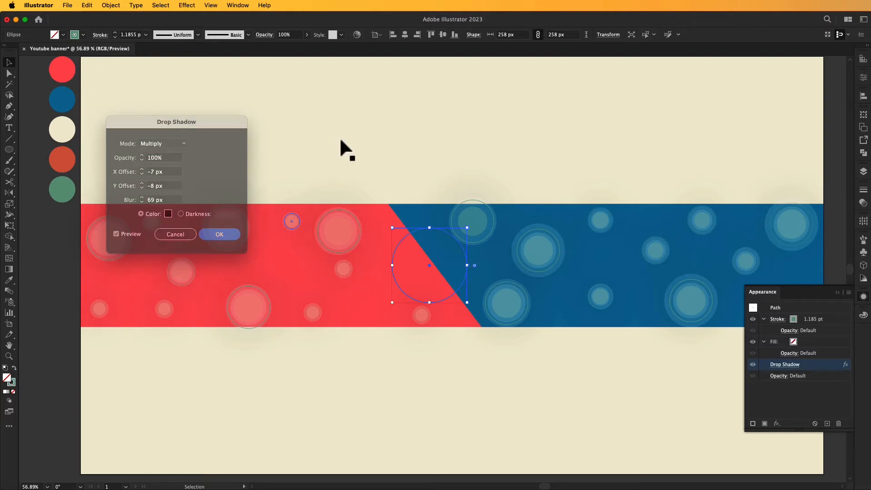
left_click(837, 293)
left_click(458, 412)
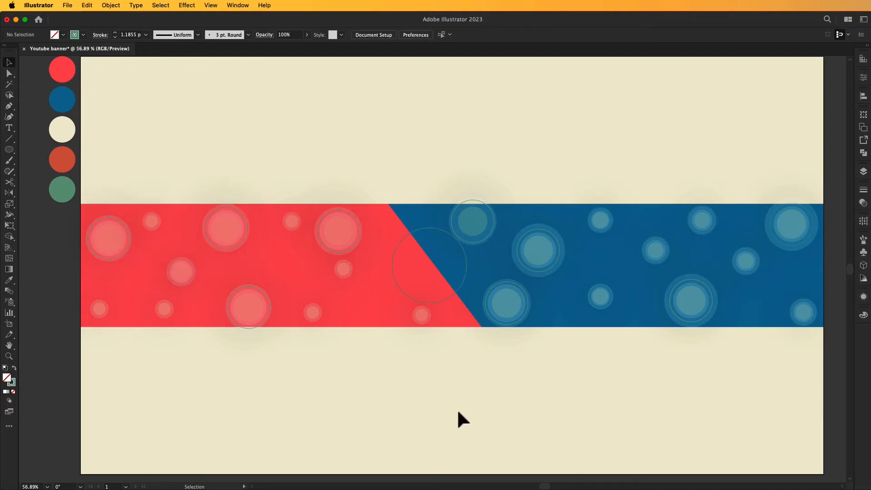
Nudge the shadowed circle up-left and resize it to 220 px.
left_click_drag(448, 406, 457, 409)
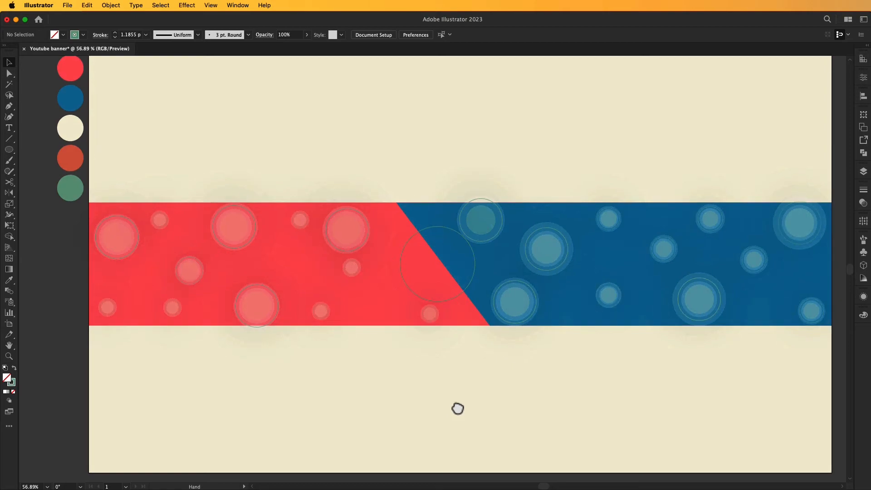
left_click_drag(438, 271, 432, 262)
left_click(441, 393)
left_click(433, 264)
left_click(86, 5)
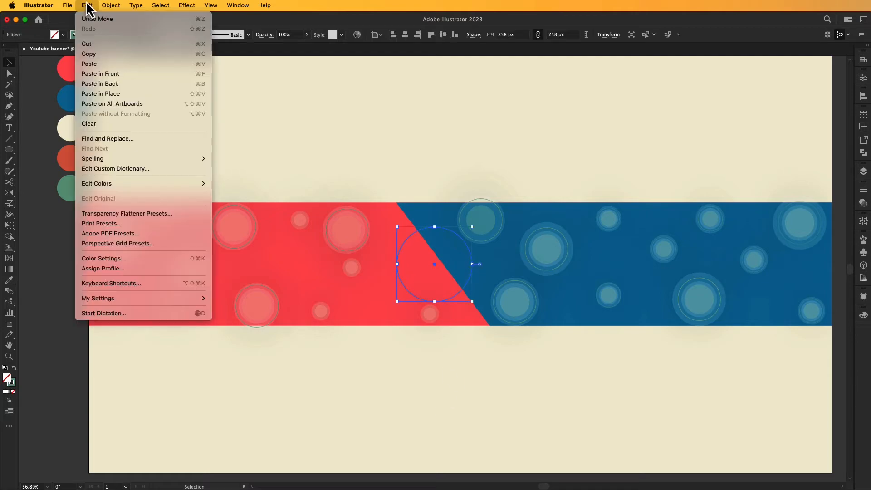
left_click_drag(472, 226, 462, 236)
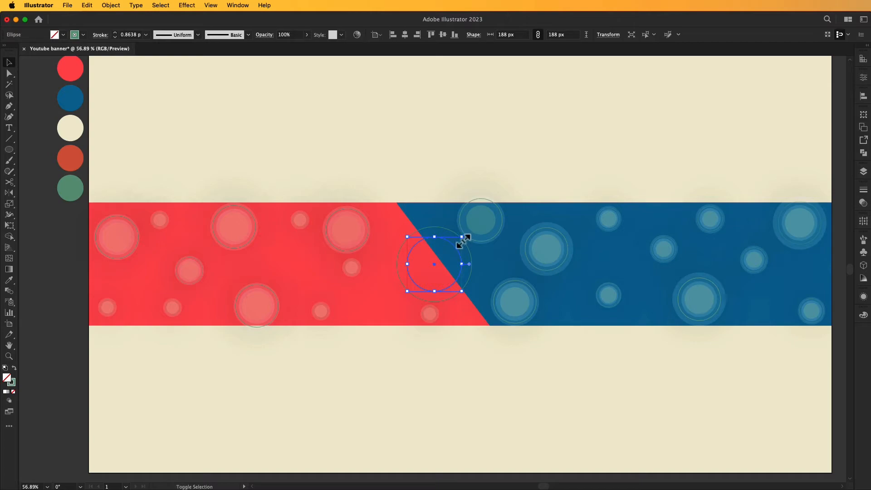
left_click_drag(462, 236, 467, 232)
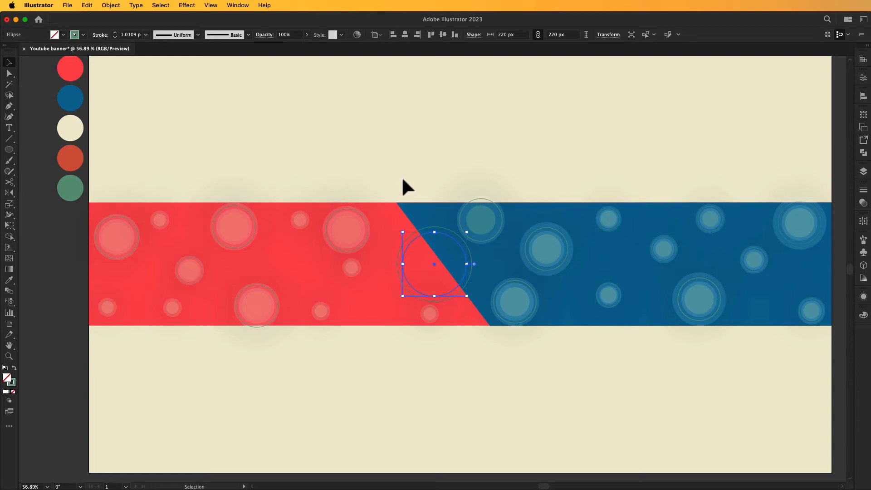
Paste a smaller copy in front, then swap fill and stroke on the 220 px circle for a green disc.
key("super+c")
key("super+f")
mouse_move(467, 233)
left_mouse_down()
mouse_move(457, 246)
mouse_move(462, 238)
left_mouse_up()
left_click(454, 302)
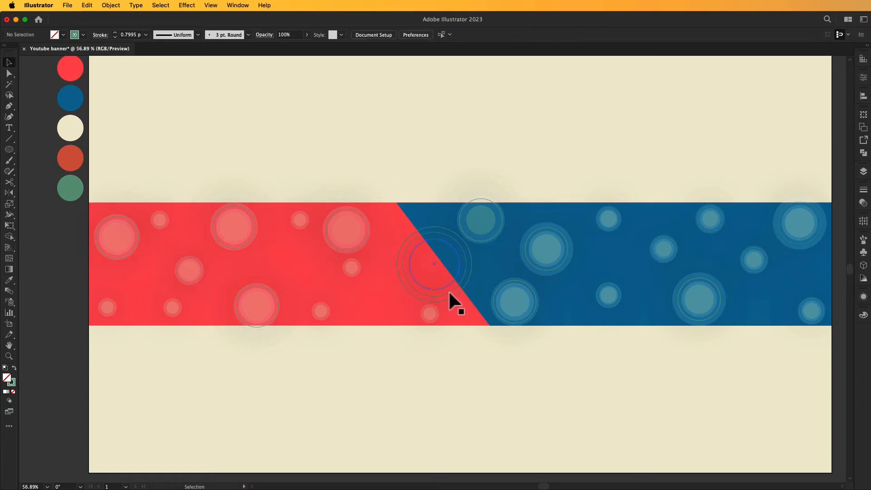
left_click_drag(453, 301, 440, 295)
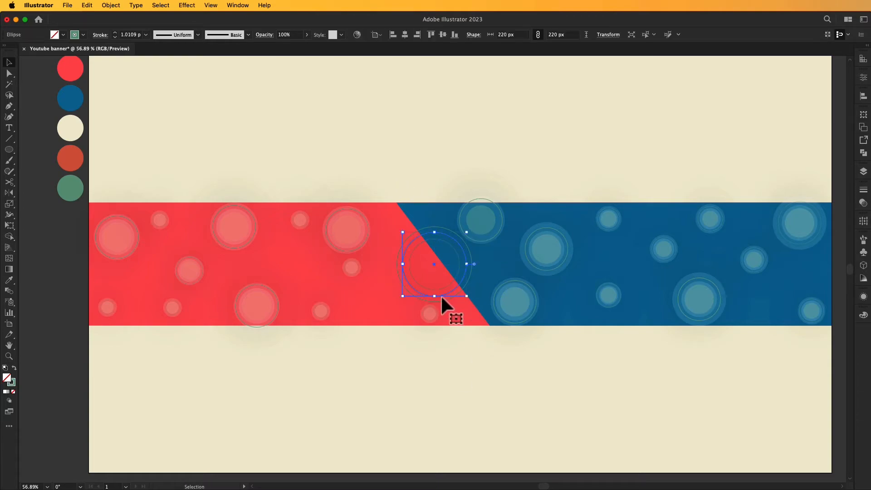
key("shift+x")
Adjust the green disc's drop shadow opacity and fade the disc to 37% opacity.
left_click(436, 405)
left_click(434, 272)
left_click(863, 314)
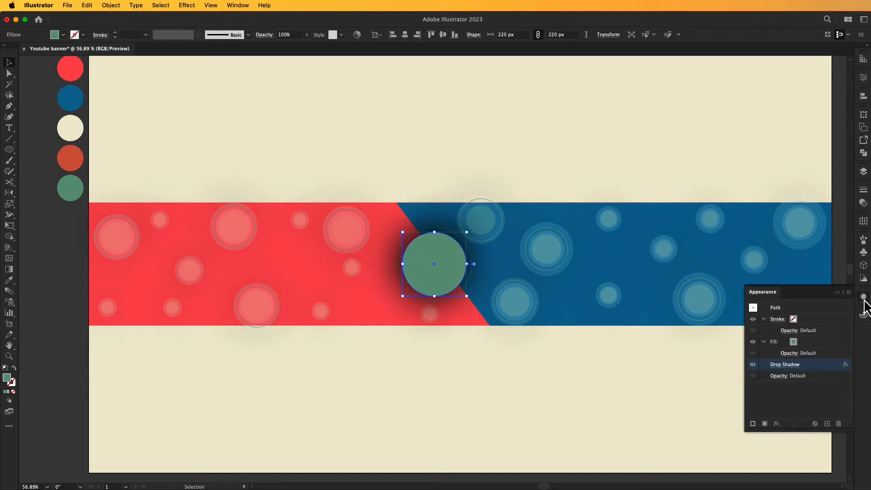
left_click(784, 364)
left_click(143, 160)
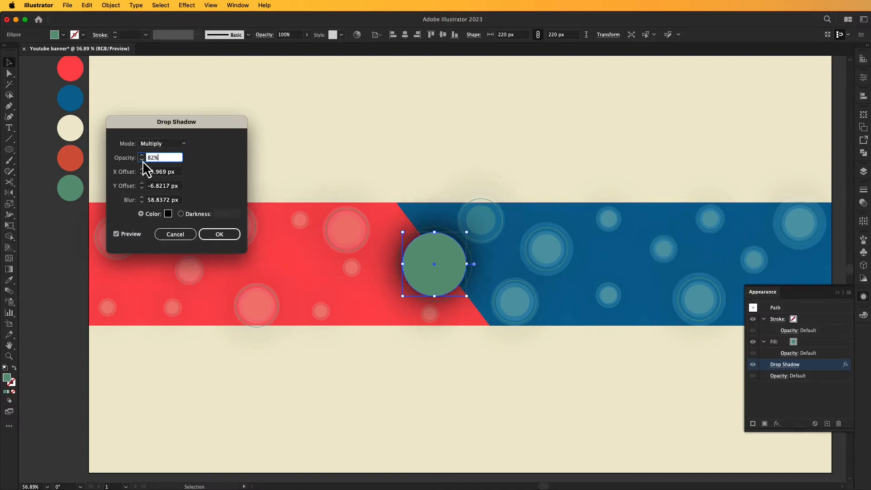
left_click(220, 234)
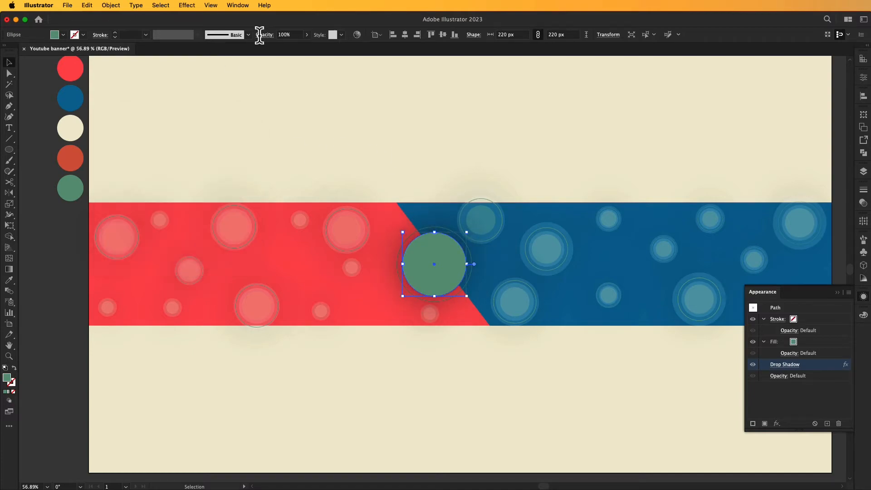
left_click_drag(303, 46, 281, 47)
left_click(470, 106)
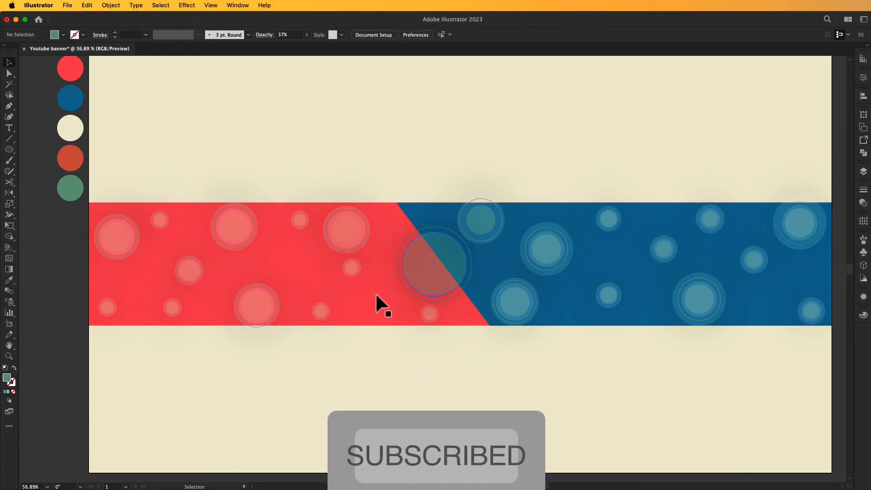
Select the outer ring around the disc and resize it to 248 px.
left_click(469, 263)
left_click(466, 353)
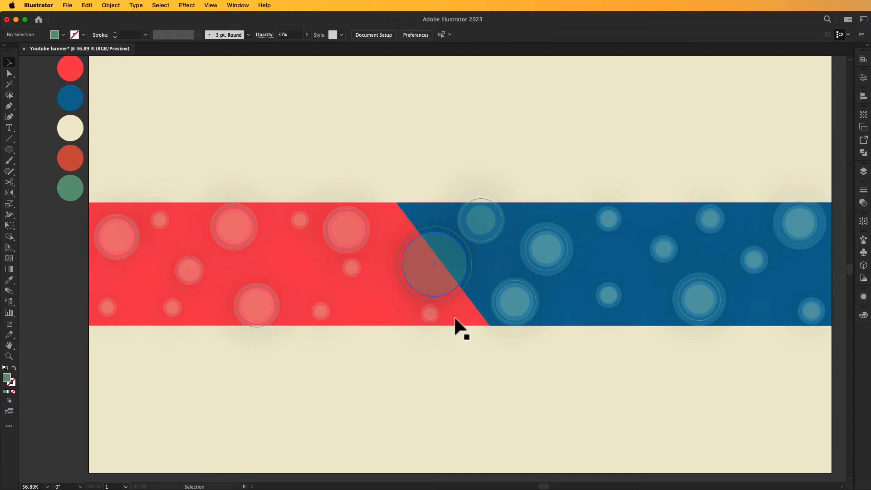
left_click(424, 227)
key("super+2")
left_click(430, 226)
key("super+2")
left_click(446, 299)
left_click_drag(470, 261, 472, 270)
Undo the small circle's move and the ring's shrink, then resize the ring around its centre.
left_click(431, 313)
left_click(454, 298)
left_click_drag(432, 315, 417, 336)
key("super+z")
left_click(410, 236)
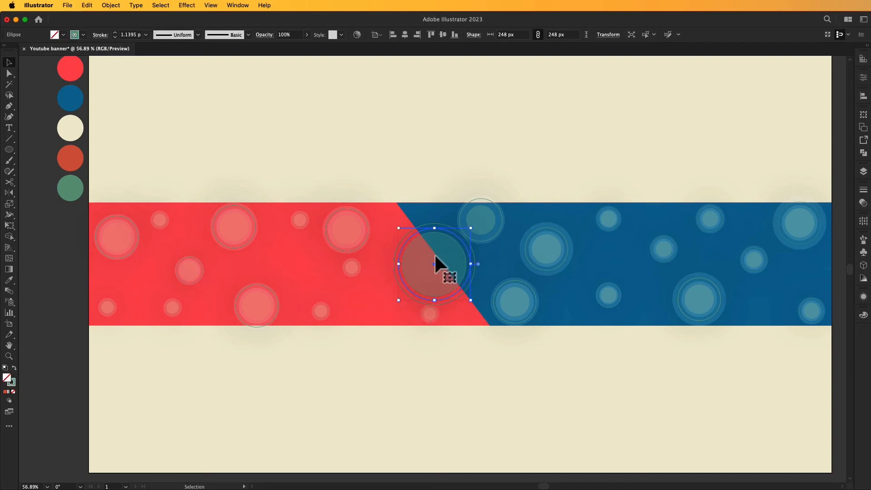
left_click(478, 398)
key("super+z")
left_click_drag(475, 263, 484, 264)
left_click(500, 331)
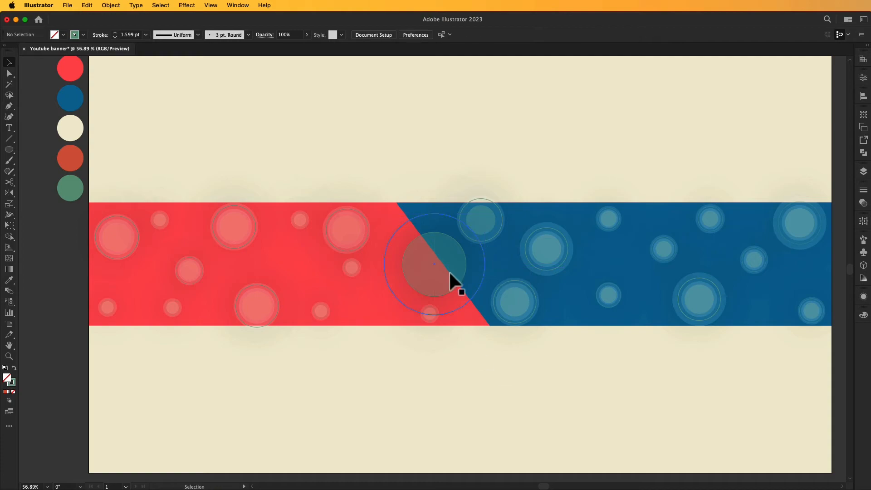
Unlock all objects and delete the filled 220 px circle and the inner thin ring.
left_click(117, 5)
left_click(149, 95)
left_click(424, 231)
left_click_drag(470, 234, 482, 226)
left_click(431, 249, "shift")
left_click(425, 242)
key("Delete")
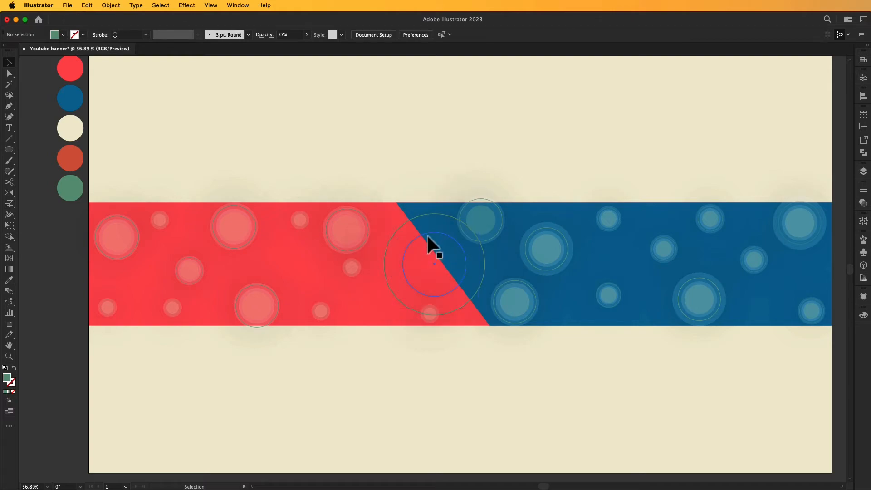
left_click(427, 233)
key("Delete")
Shrink the outer 348 px ring to about 279 px and make it a green disc at 39% opacity.
left_click(485, 260)
mouse_move(484, 213)
left_mouse_down()
mouse_move(477, 230)
mouse_move(475, 223)
left_mouse_up()
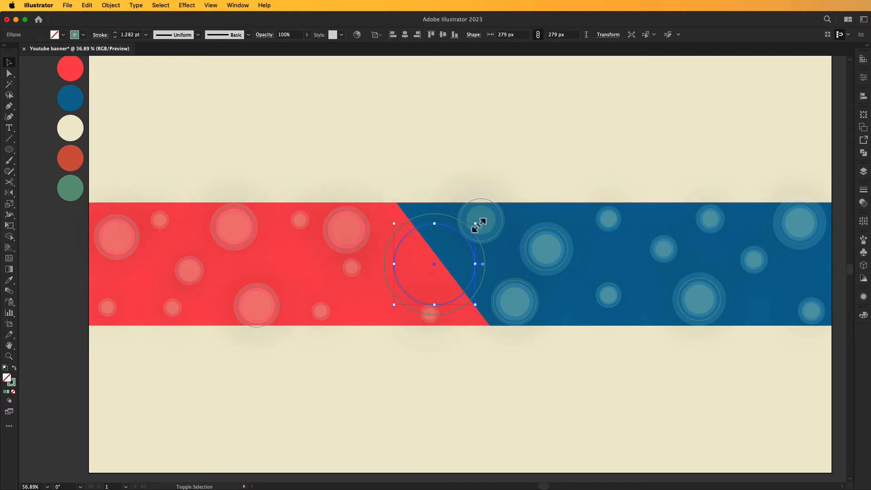
left_click(14, 368)
left_click(306, 34)
left_click_drag(307, 46, 284, 47)
left_click(377, 114)
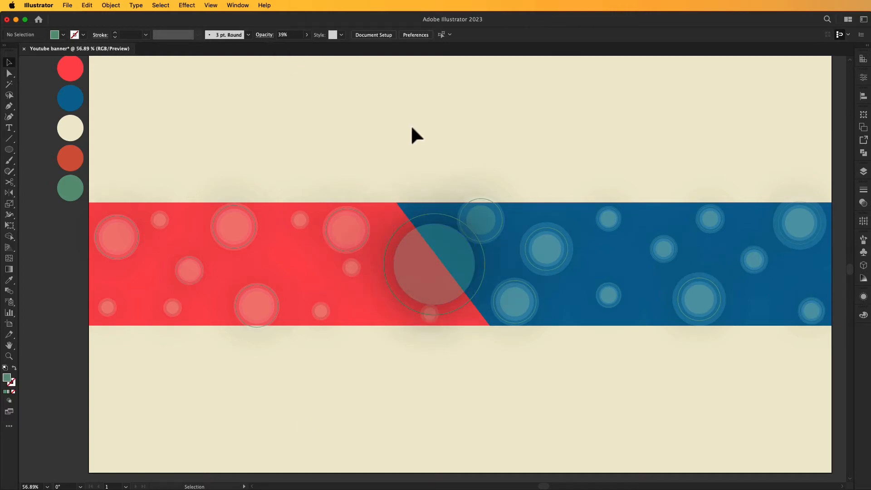
Scale the green disc down to 237 px.
left_click(444, 217)
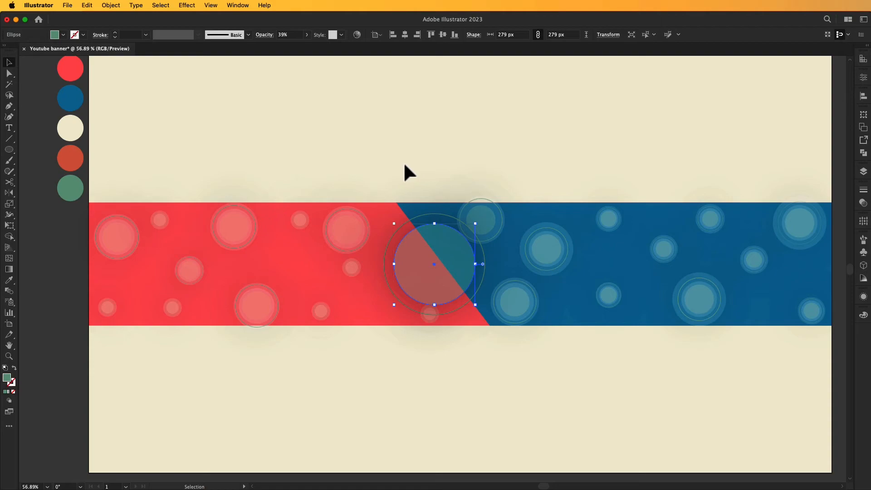
left_click_drag(475, 223, 469, 232)
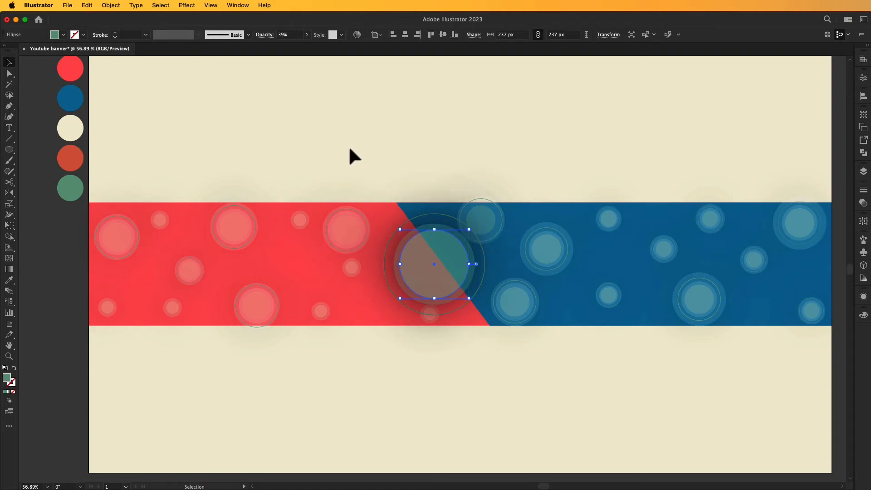
left_click(208, 378)
left_click_drag(440, 398, 431, 398)
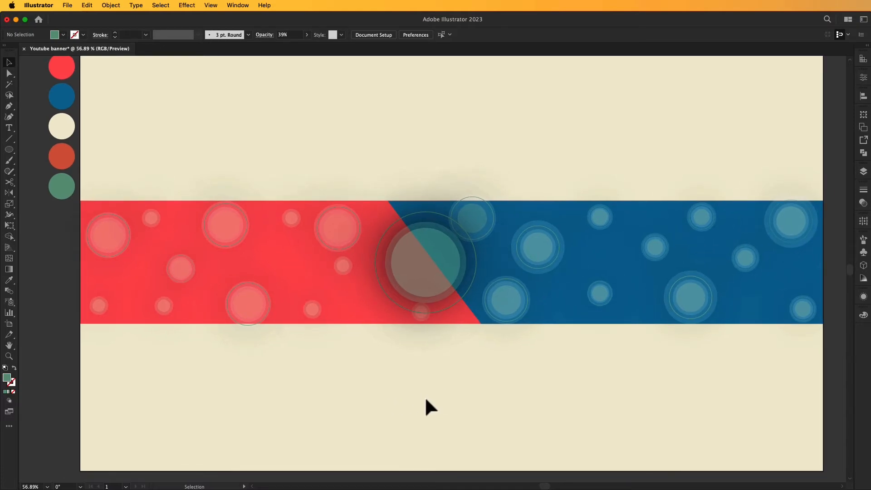
left_click_drag(428, 393, 426, 392)
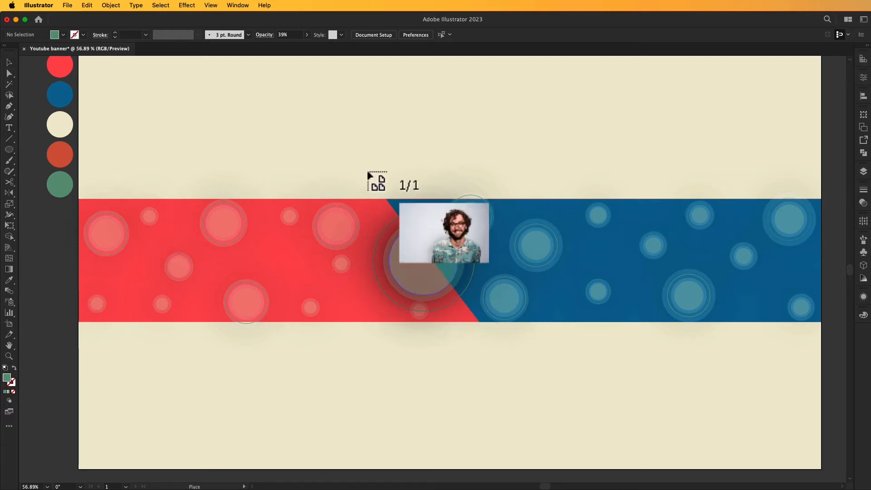
Place the portrait photo on the artboard, enlarge it and position it.
left_click(290, 87)
left_click_drag(361, 123, 389, 115)
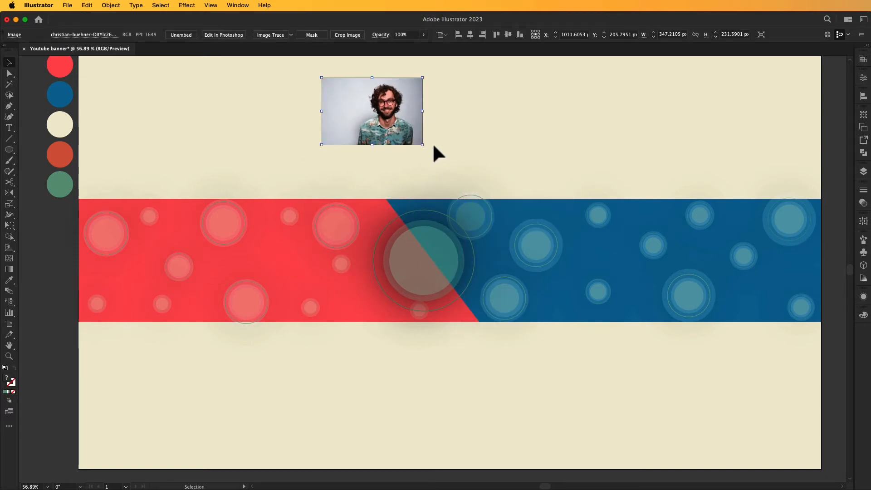
left_click_drag(423, 145, 476, 163)
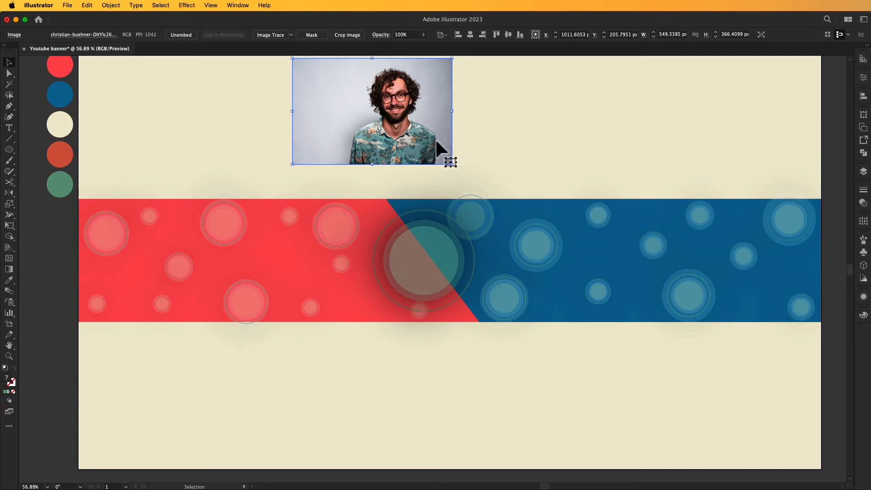
left_click_drag(414, 144, 418, 150)
left_click(499, 144)
Alt-drag a copy of the big centre circle over the face and bring it to front.
left_click(428, 253)
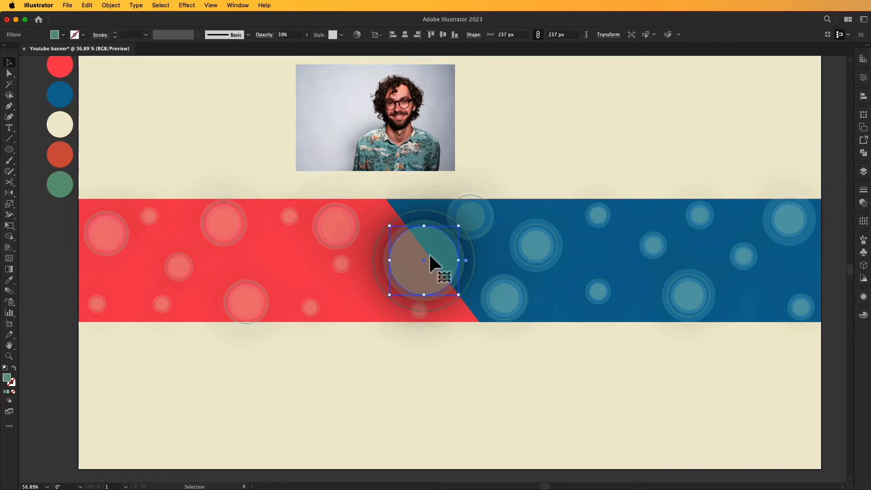
left_click_drag(437, 269, 409, 105)
right_click(399, 108)
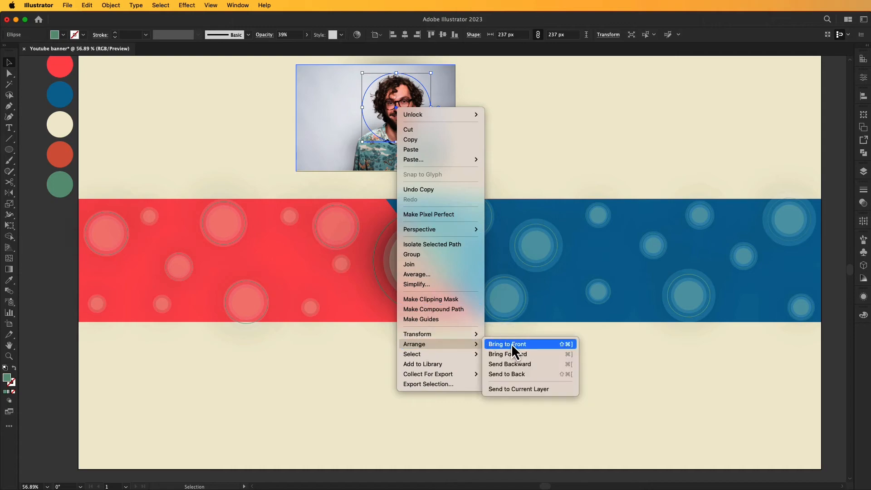
left_click(512, 335)
left_click_drag(434, 145, 447, 157)
key("super+z")
left_click_drag(412, 120, 414, 118)
left_click(496, 146)
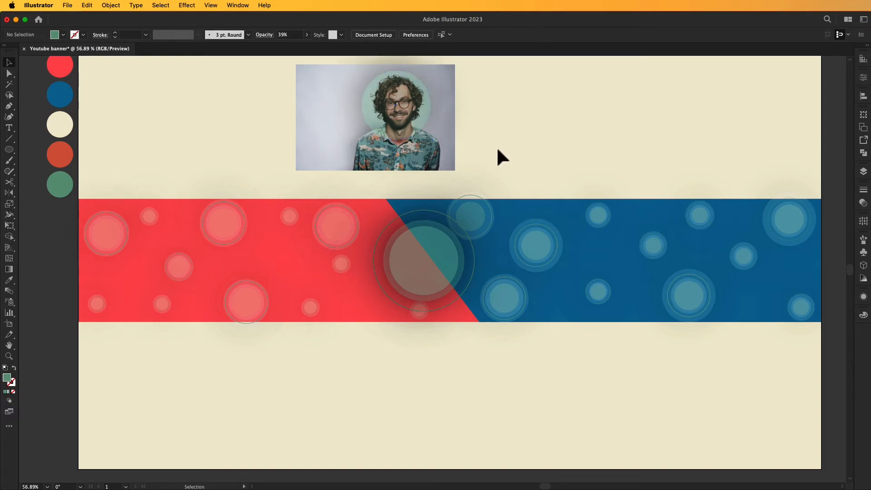
left_click(431, 162)
left_click(541, 156)
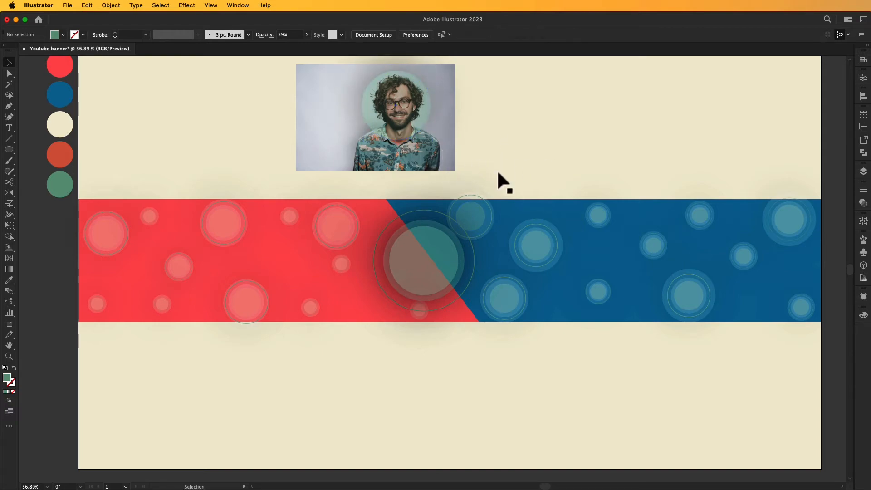
Shrink and reposition the photo so the face fits under the circle copy.
left_click(307, 162)
left_click_drag(456, 172, 417, 142)
left_click_drag(318, 149, 322, 135)
left_click_drag(440, 146, 435, 138)
Clip the photo into the circle and move the round portrait onto the centre circle.
left_click_drag(489, 75, 309, 138)
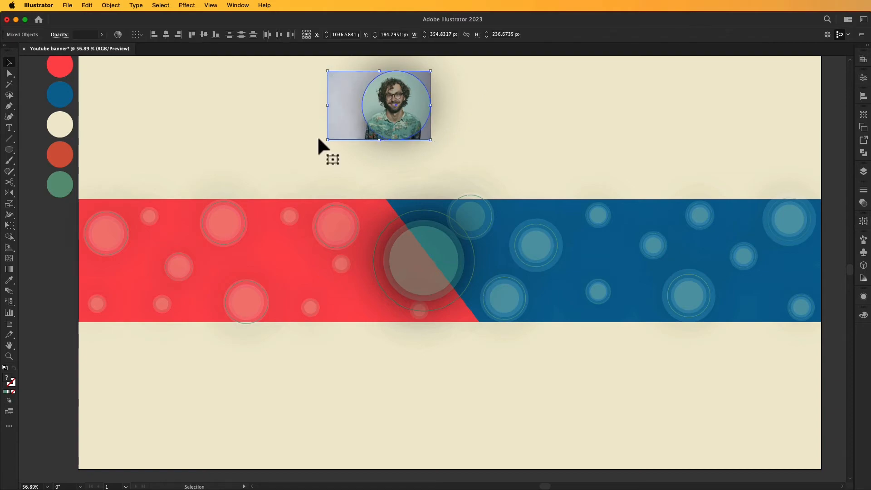
right_click(387, 100)
left_click(436, 247)
left_click(545, 98)
left_click_drag(400, 102, 428, 255)
left_click(337, 88)
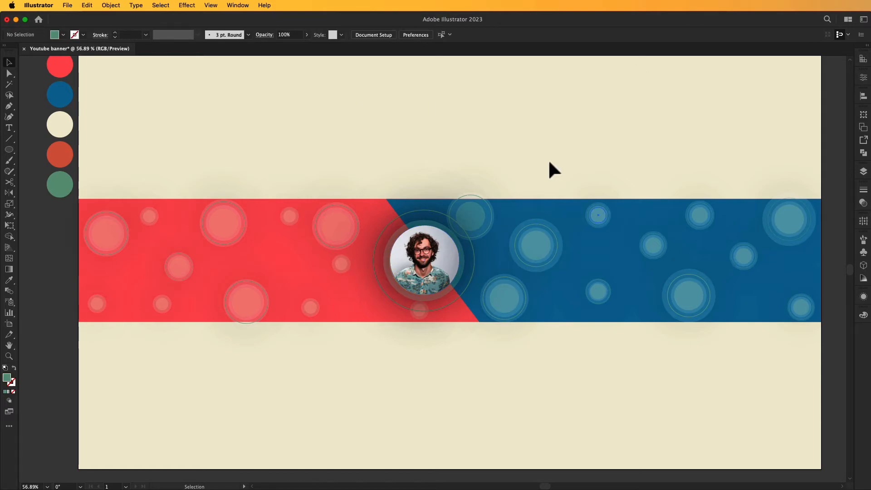
Draw a tall narrow rectangle at lower right and rotate it to about 45°.
left_click(9, 149)
left_click(43, 151)
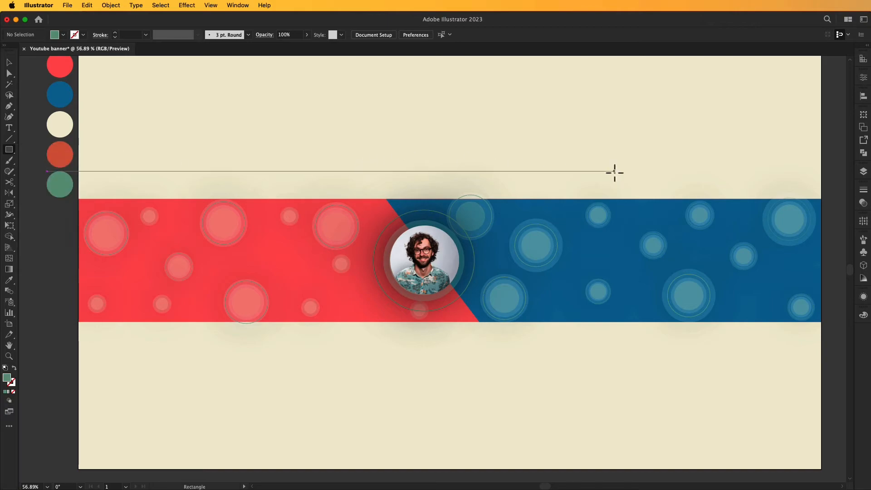
mouse_move(650, 288)
left_mouse_down()
mouse_move(684, 355)
mouse_move(657, 443)
left_mouse_up()
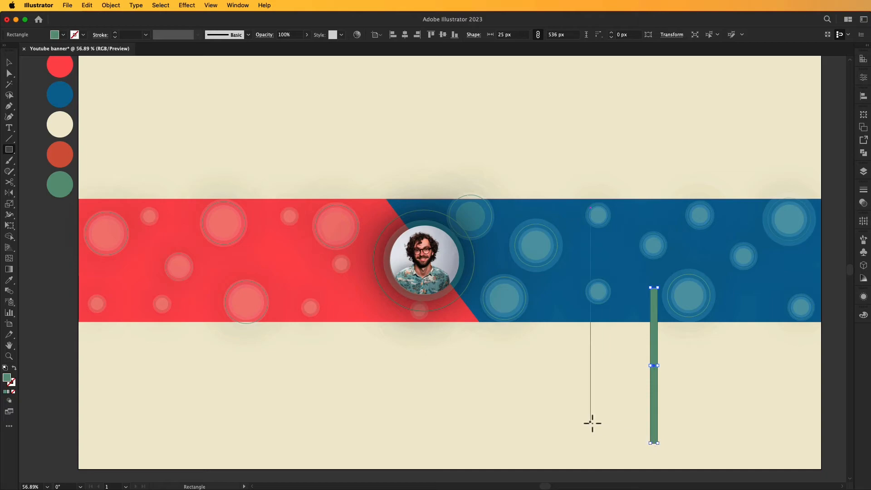
key("v")
left_click_drag(646, 448, 709, 431)
left_click_drag(676, 388, 688, 334)
key("a")
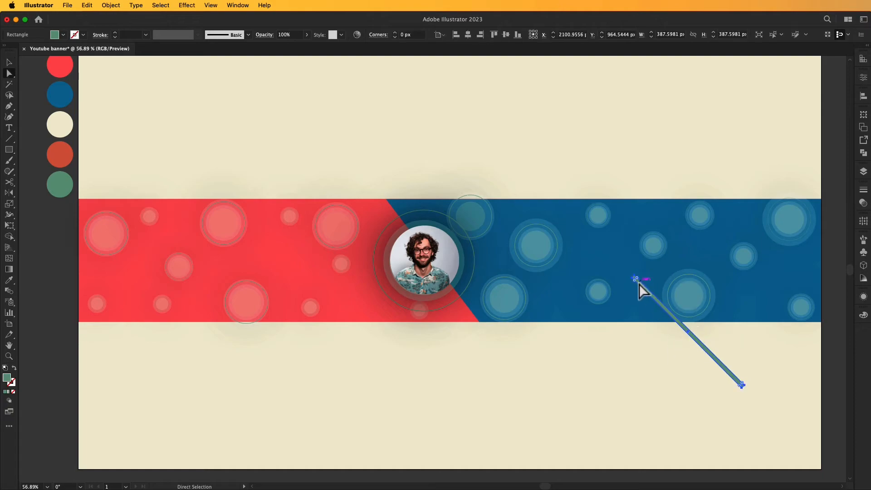
key("c")
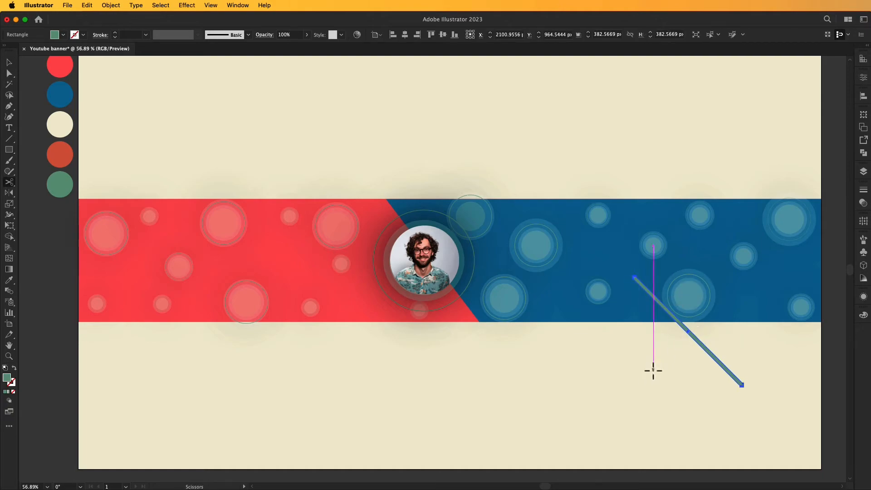
key("v")
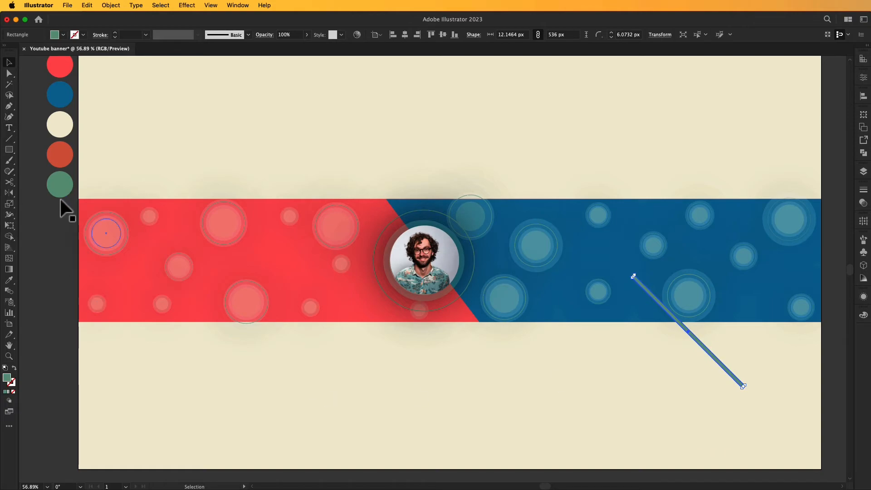
Fill the diagonal bar with white.
left_click(63, 36)
left_click(18, 50)
left_click(248, 105)
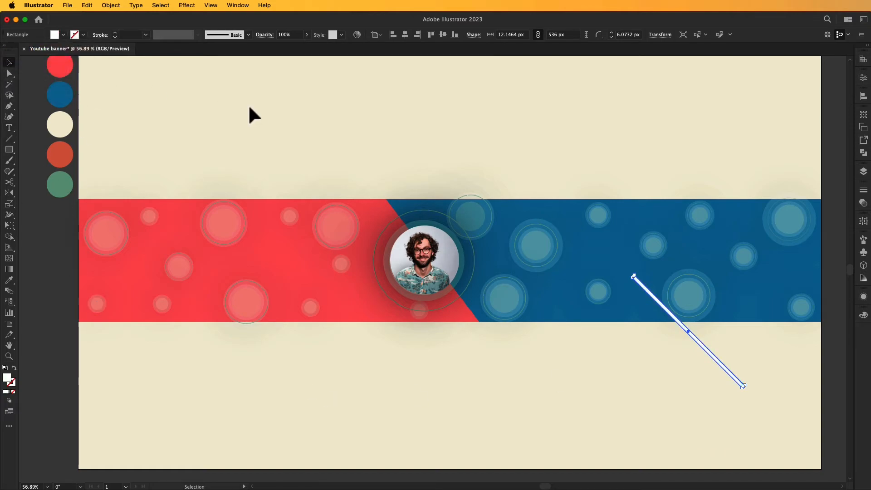
left_click(252, 106)
Duplicate the white bar and recolour two of the stripes red with the Eyedropper.
left_click_drag(711, 392, 548, 193)
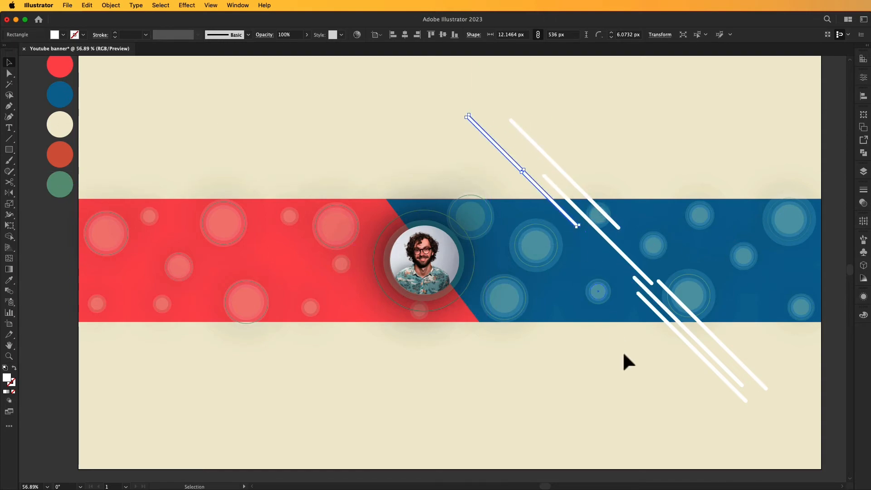
left_click(654, 376)
left_click(681, 327)
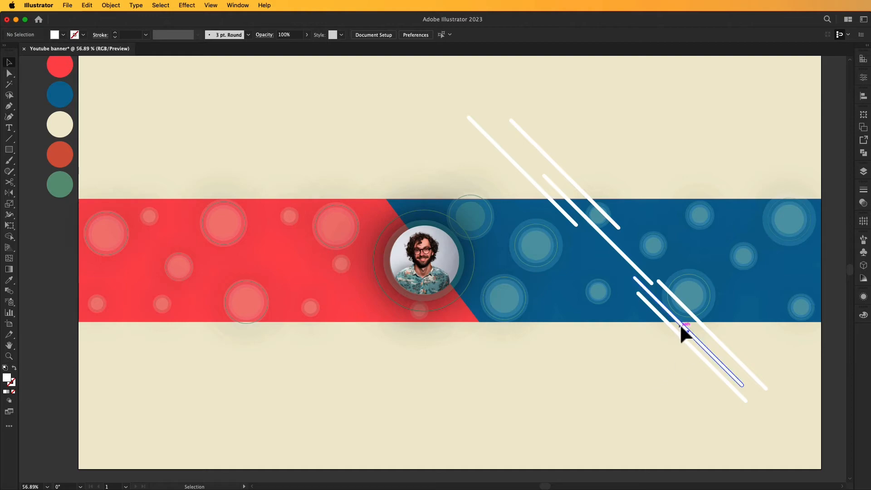
left_click(539, 191, "shift")
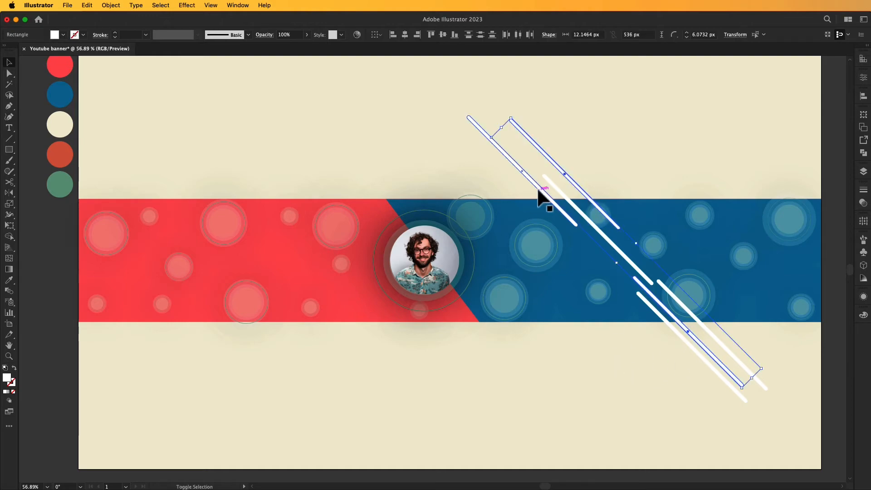
key("i")
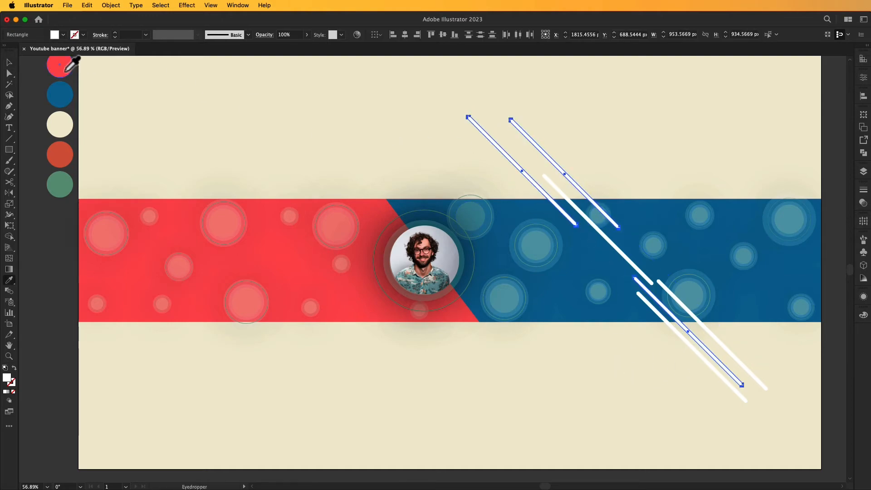
left_click(59, 65)
left_click(8, 62)
left_click(213, 102)
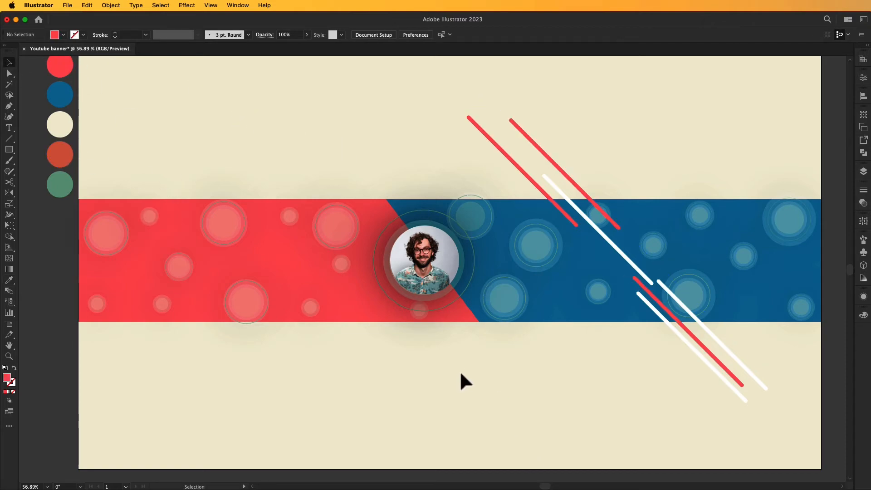
Alt-drag white and red stripe copies beside and above the portrait.
left_click_drag(699, 354, 405, 343)
left_click_drag(700, 344, 449, 198)
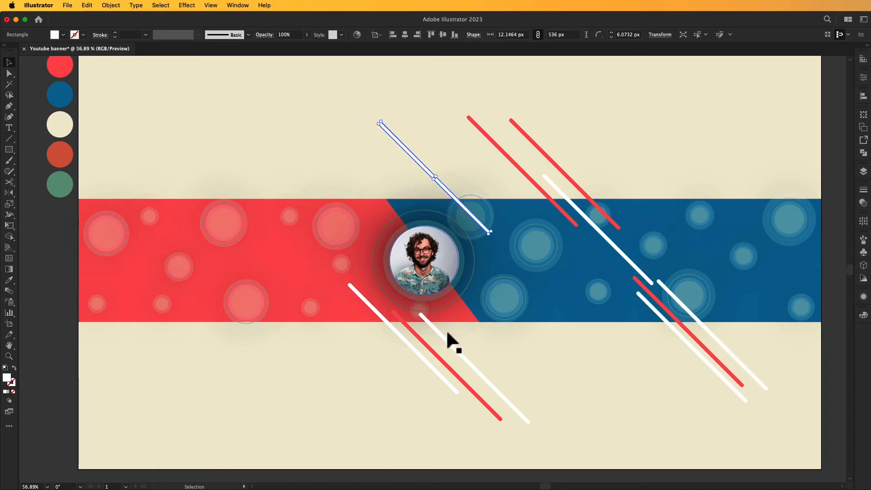
left_click_drag(429, 351, 511, 387)
Add more white stripe copies across the left half of the band.
left_click(563, 381)
scroll(561, 373, "right", 2)
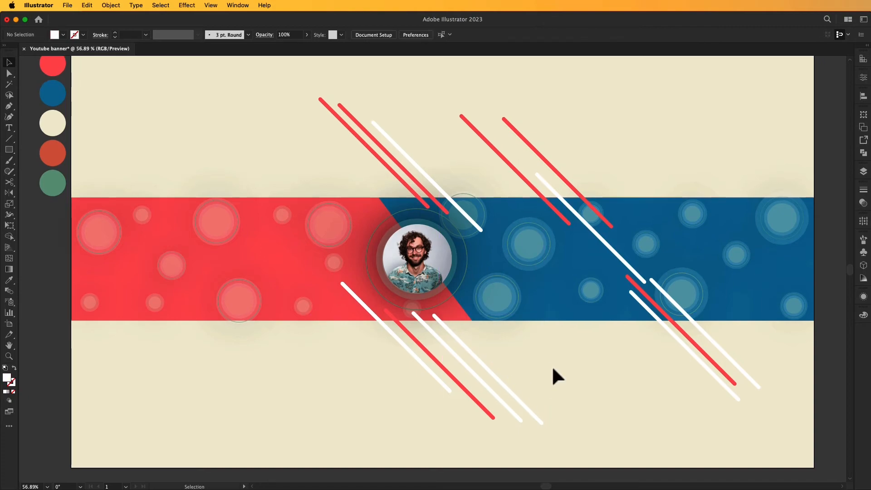
key("space")
left_click_drag(549, 361, 568, 356)
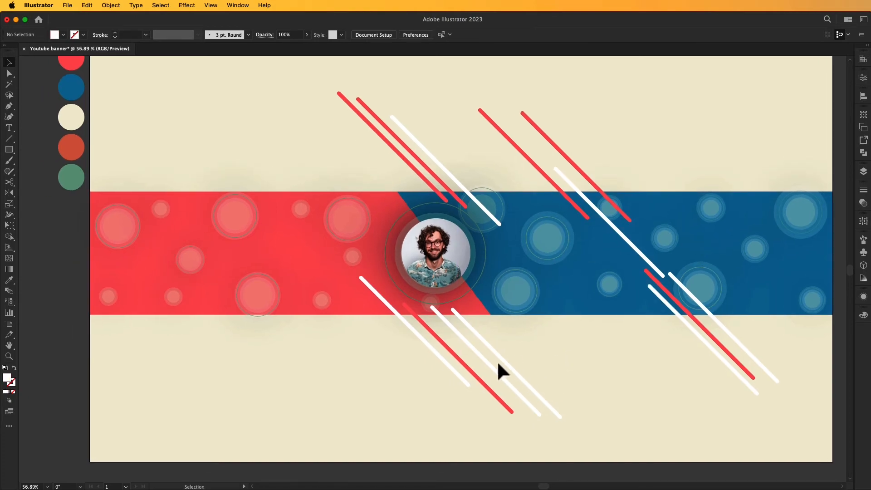
left_click_drag(448, 368, 177, 208)
key("a")
left_click_drag(262, 341, 218, 316)
left_click(230, 359)
key("space")
mouse_move(430, 412)
left_mouse_down()
mouse_move(418, 416)
mouse_move(426, 415)
left_mouse_up()
Turn six red stripes blue with the Eyedropper and fit the artboard in the window.
left_click(448, 354)
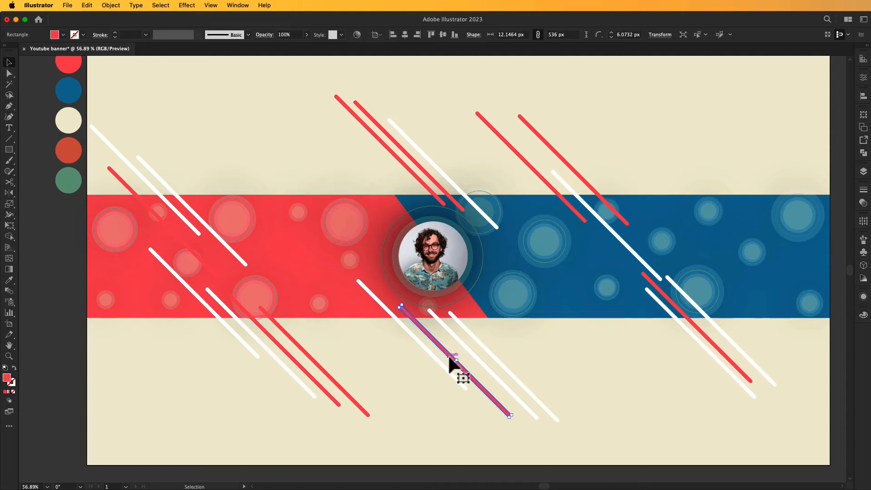
left_click(299, 367, "shift")
left_click(316, 363, "shift")
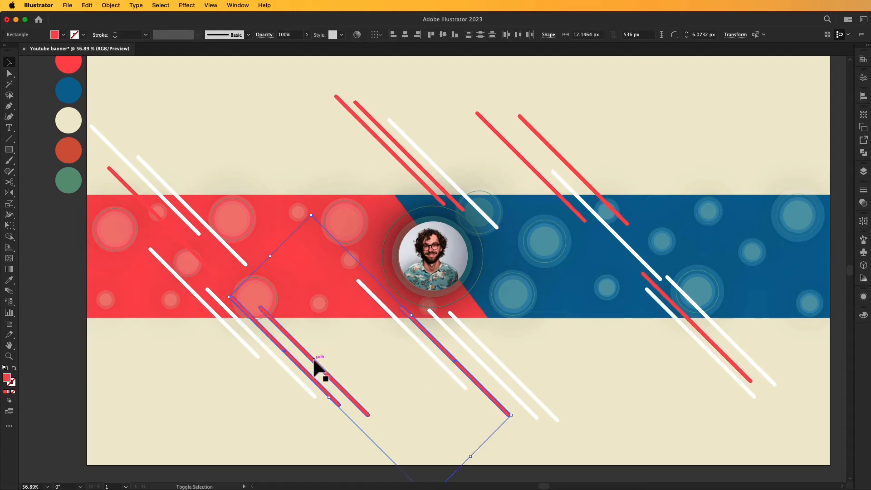
left_click(129, 186, "shift")
left_click(369, 131, "shift")
left_click(375, 122, "shift")
left_click(9, 280)
left_click(69, 90)
left_click(8, 62)
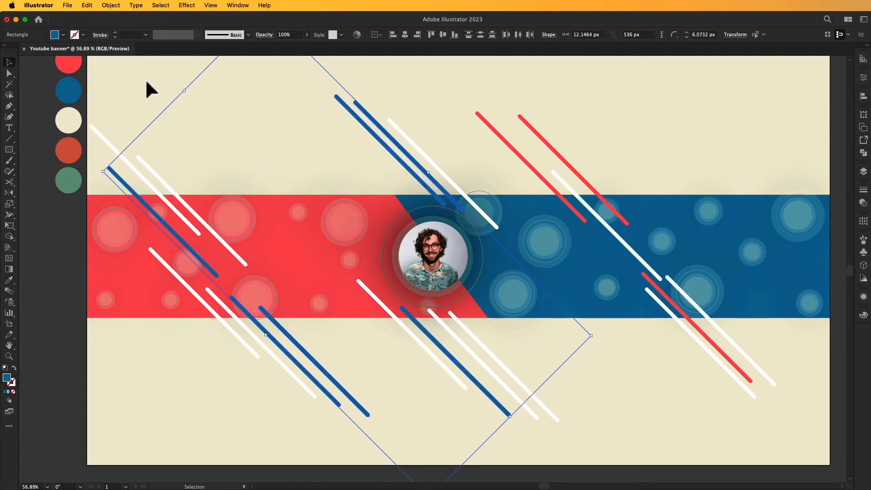
left_click(145, 89)
key("super+0")
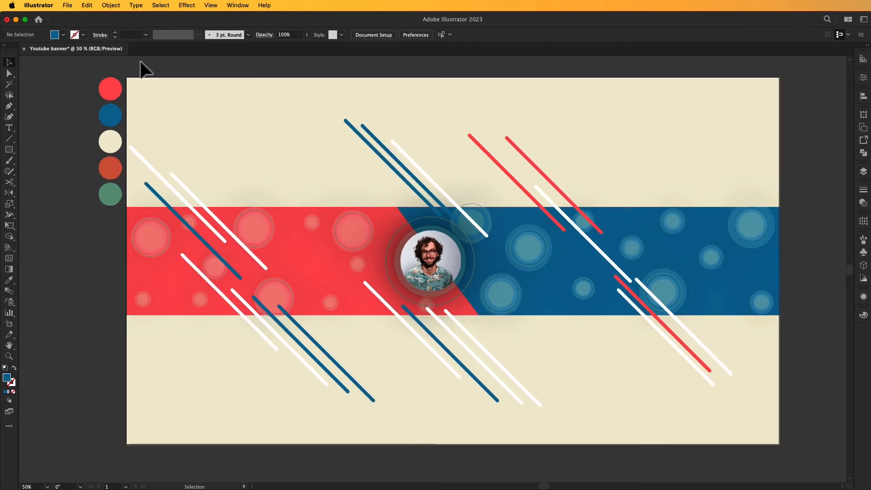
left_click(119, 6)
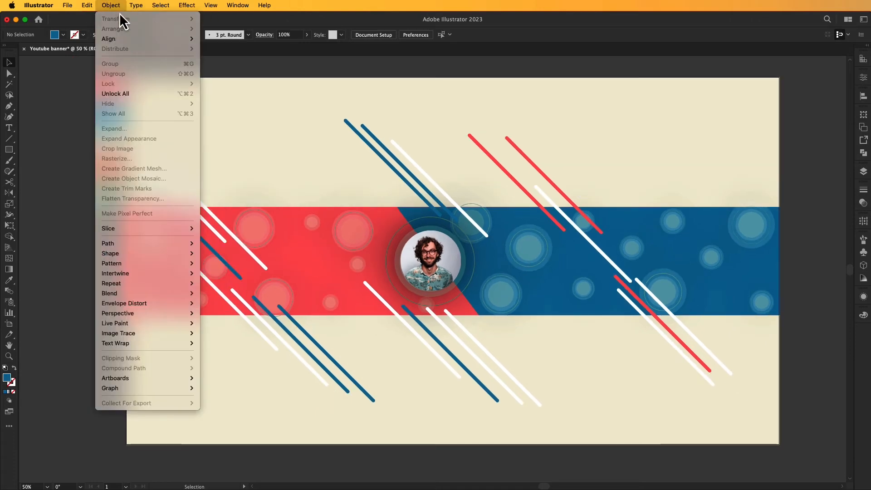
Unlock all objects and select all the stripes and circles, leaving the background locked.
left_click(128, 92)
left_click(59, 217)
left_click(181, 110)
key("super+2")
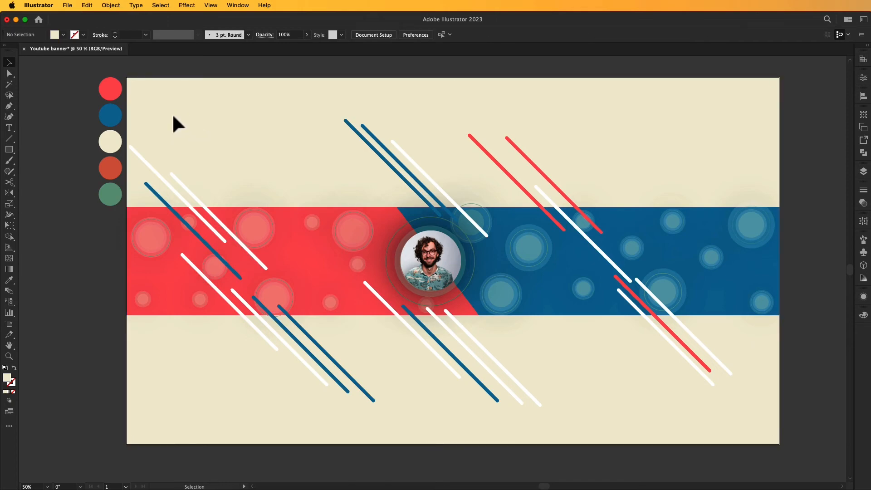
left_click_drag(145, 131, 736, 406)
Use the Shape Builder to delete stripe and circle parts overhanging the band.
key("shift+m")
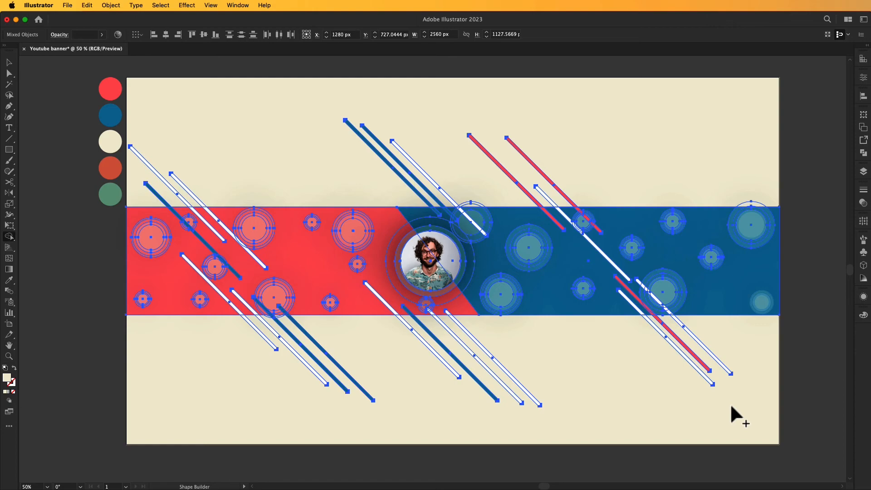
mouse_move(527, 350)
left_mouse_down()
mouse_move(425, 370)
mouse_move(290, 340)
mouse_move(253, 341)
left_mouse_up()
left_click_drag(589, 341, 731, 346)
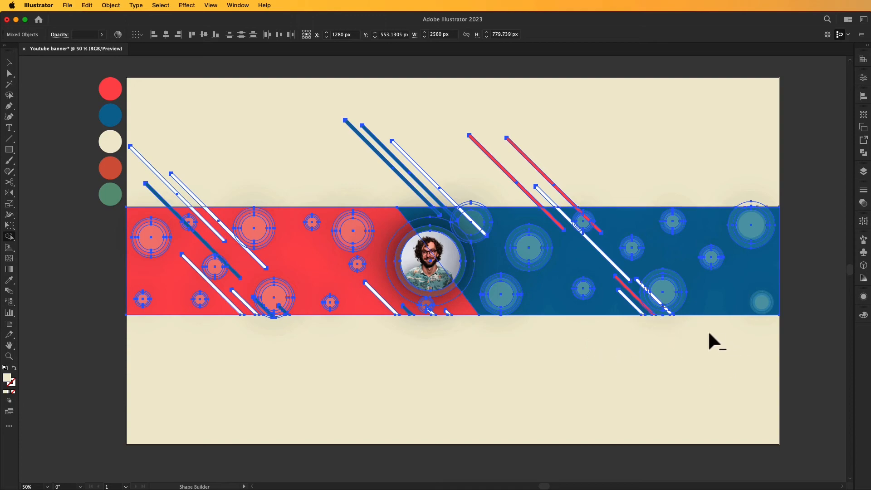
mouse_move(588, 165)
left_mouse_down()
mouse_move(481, 205)
mouse_move(472, 206)
mouse_move(479, 189)
mouse_move(373, 192)
left_mouse_up()
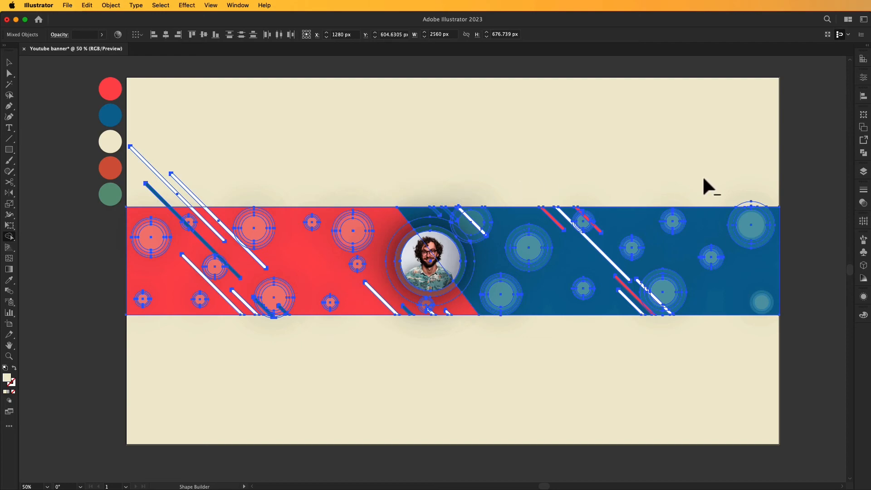
left_click_drag(746, 201, 748, 202)
left_click_drag(184, 195, 157, 199)
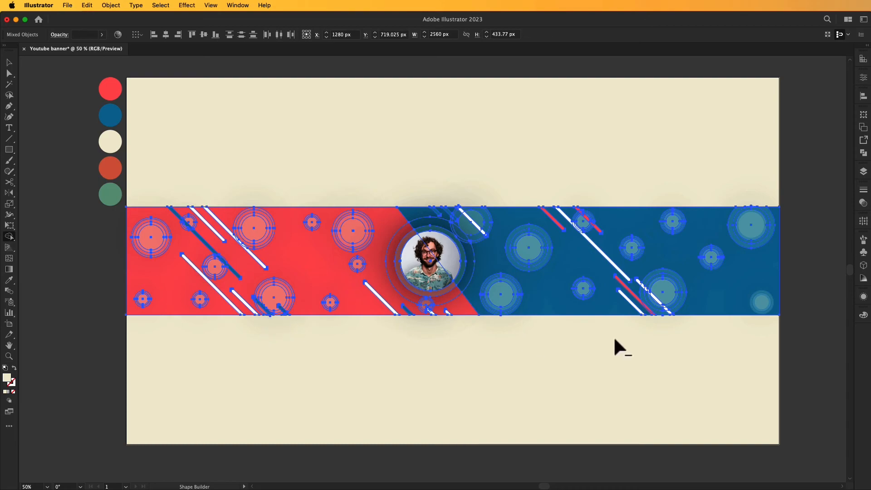
Zoom in on the lower edge and Shape Builder-delete the spike sliver.
key("z")
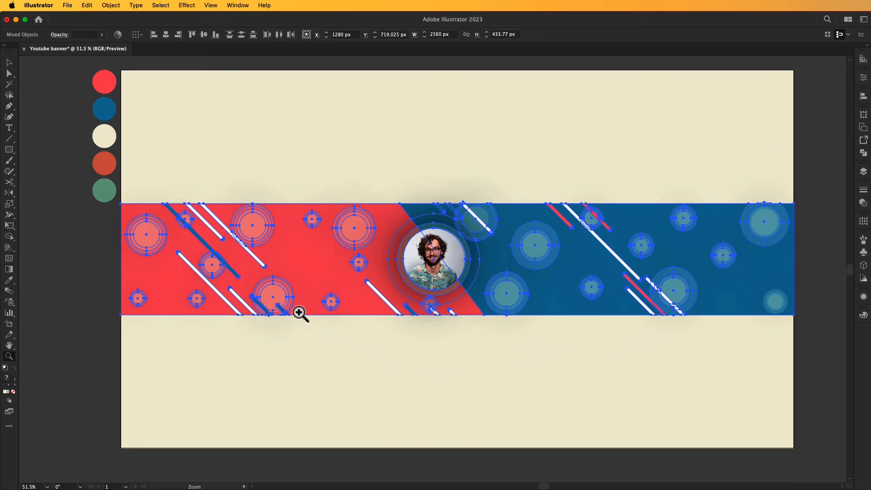
left_click(266, 311)
left_click(618, 227)
left_click(568, 288)
left_click(569, 288)
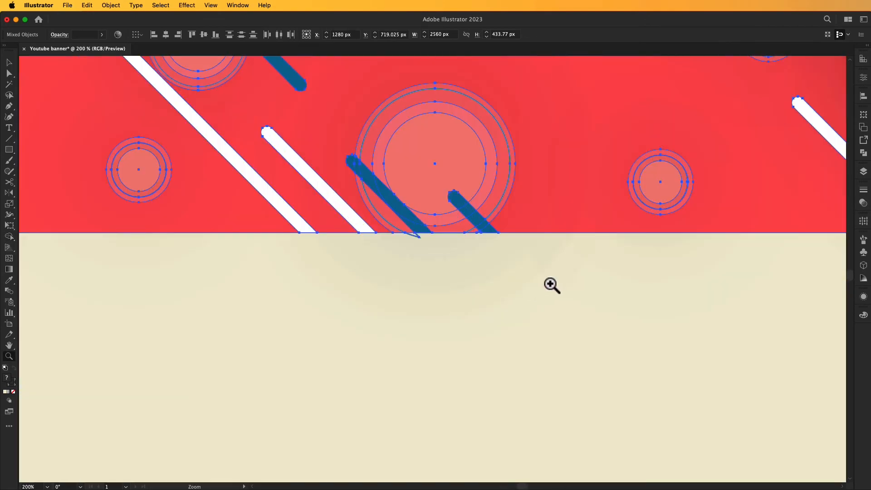
left_click(434, 265)
left_click(422, 247)
left_click(421, 252)
left_click(436, 294)
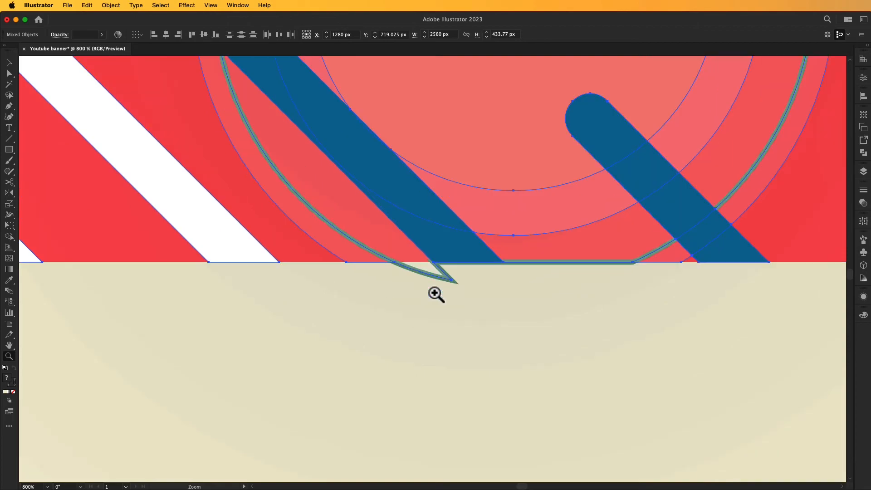
key("shift+m")
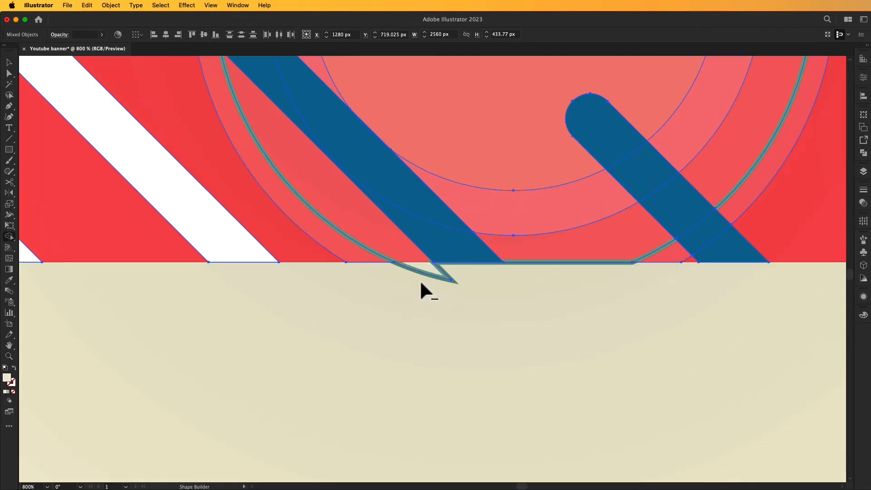
left_click(451, 276, "alt")
Fit the artboard back in the window, deselect, and recentre the view.
key("v")
key("super+0")
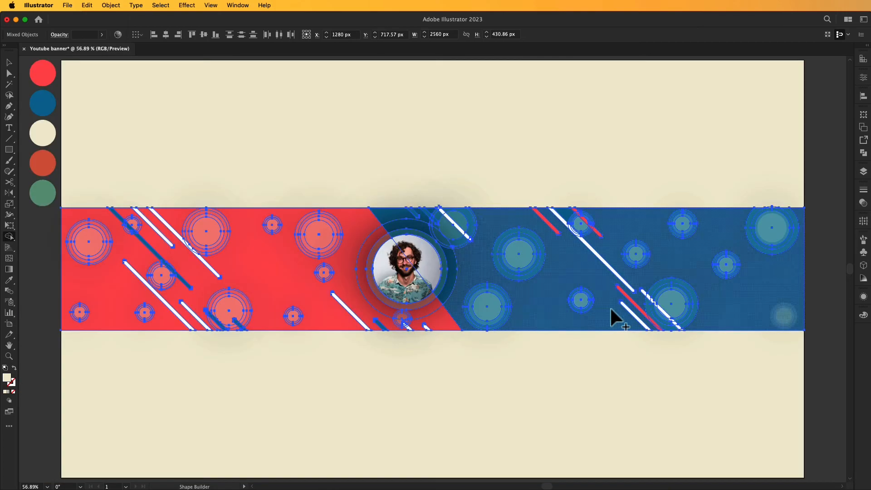
left_click(451, 395)
key("space")
left_click_drag(462, 394, 487, 409)
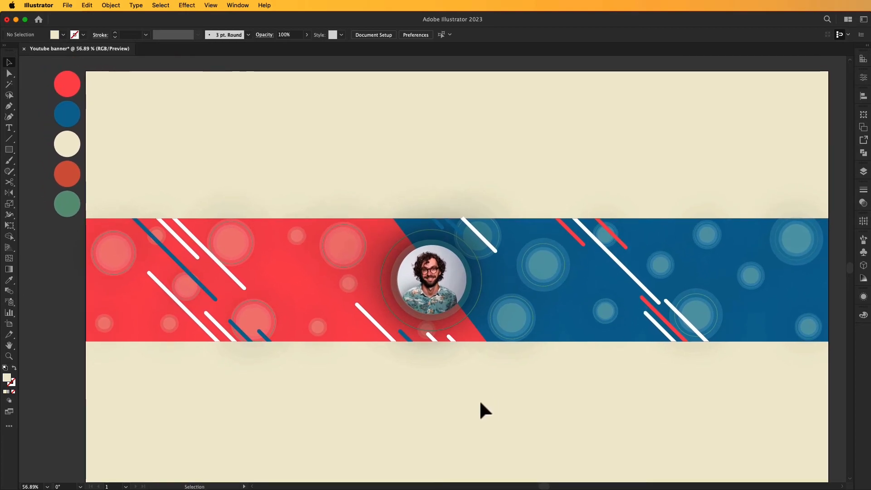
Type JACK, enlarge it, set it in Gotham Ultra and place it beside the portrait.
key("space")
left_click_drag(461, 395, 445, 391)
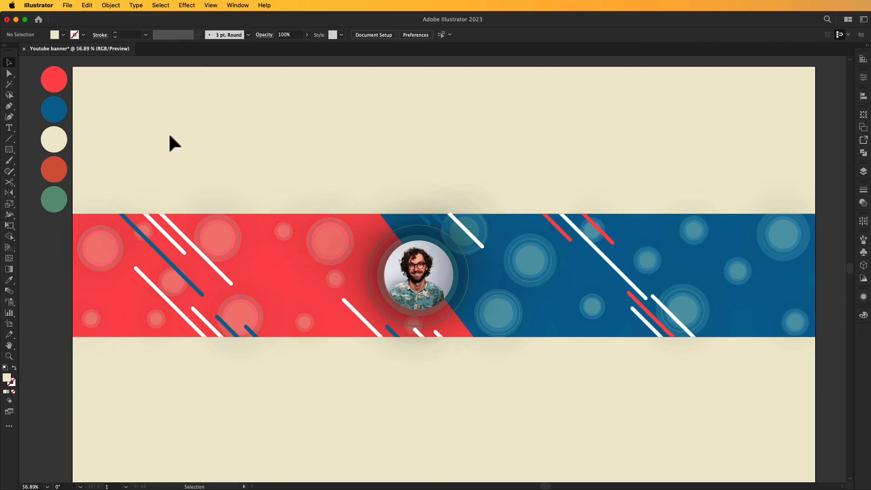
left_click(9, 128)
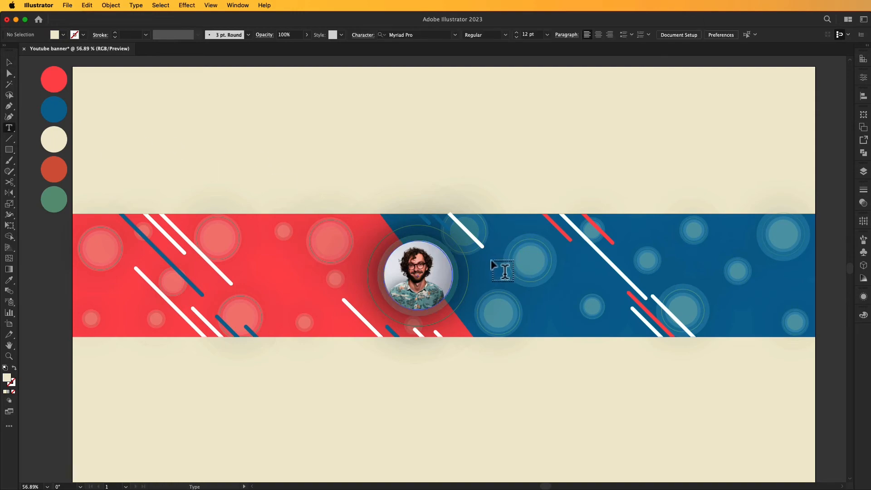
left_click(469, 159)
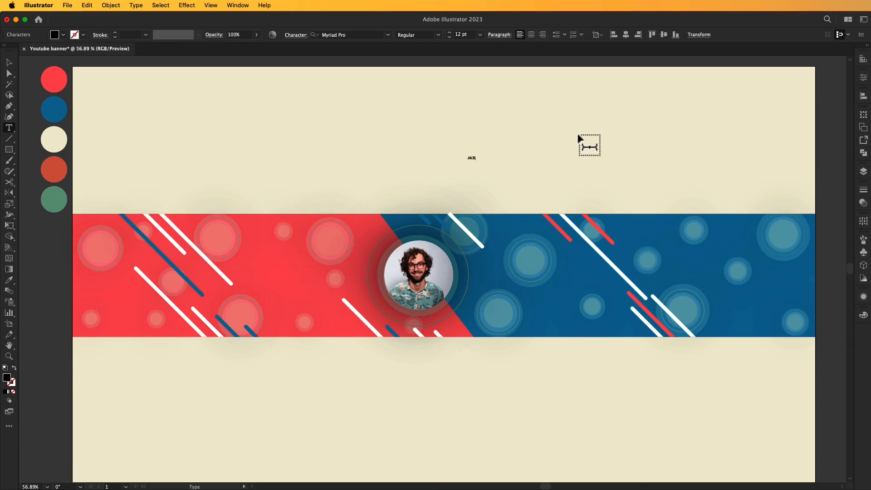
left_click(9, 62)
left_click_drag(484, 154, 548, 125)
left_click(549, 125)
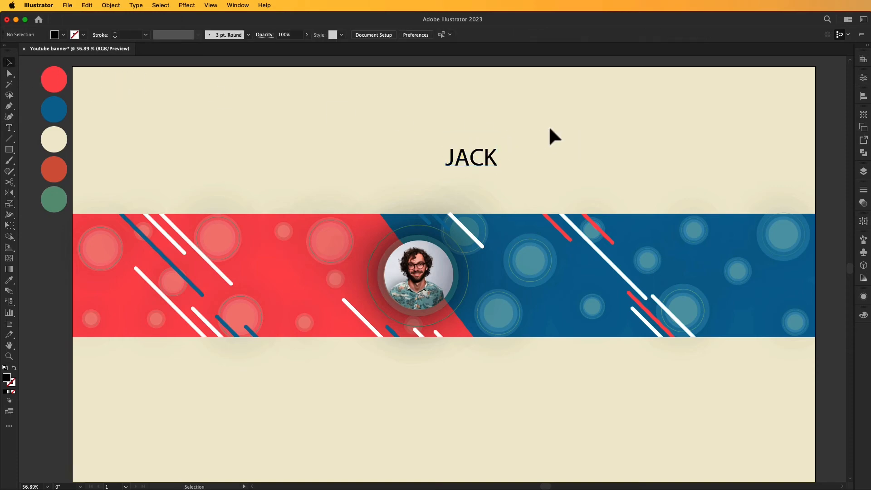
left_click(448, 146)
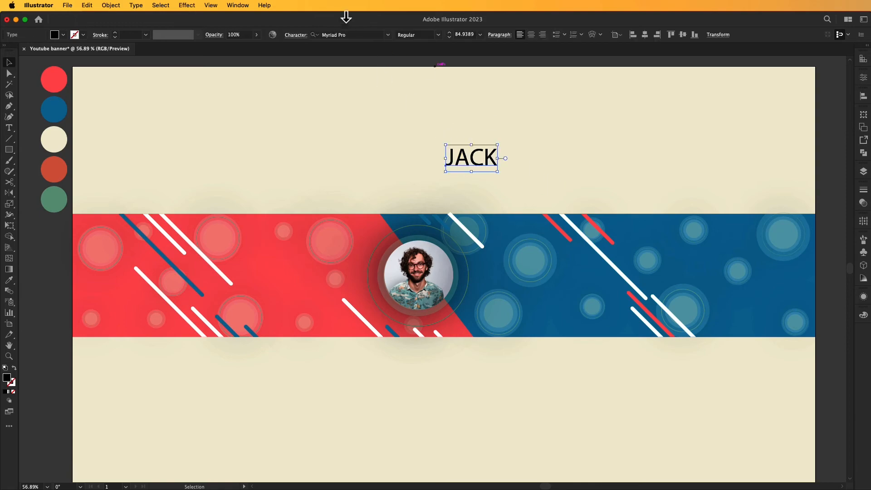
left_click(388, 38)
left_click(432, 77)
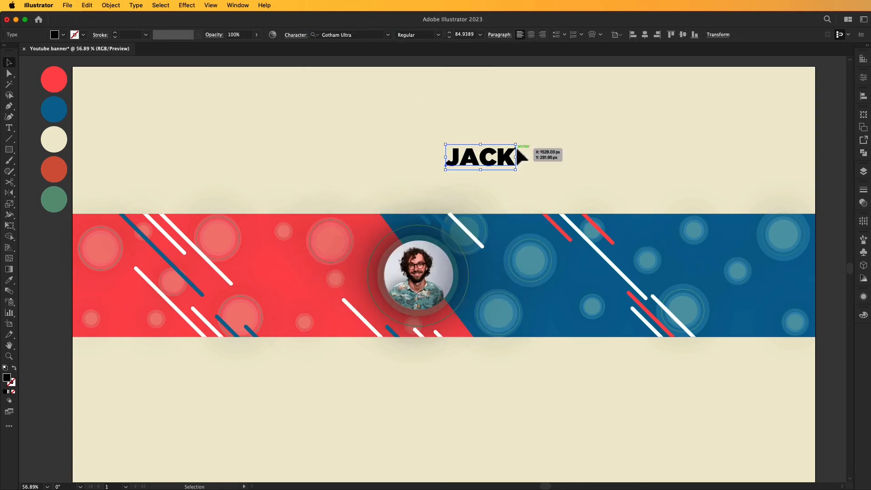
left_click_drag(503, 159, 563, 286)
Retype the duplicated JACK text as MARK.
double_click(547, 281)
key("BackSpace")
key("BackSpace")
key("Delete")
key("BackSpace")
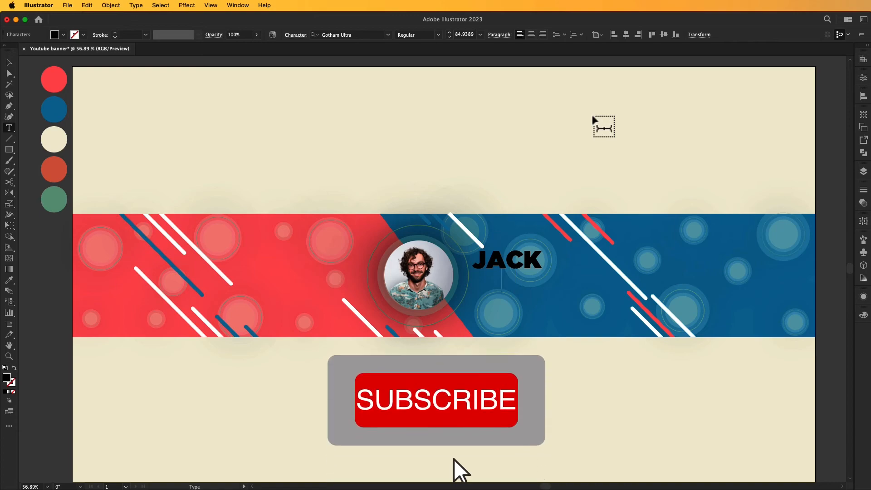
type("MARK")
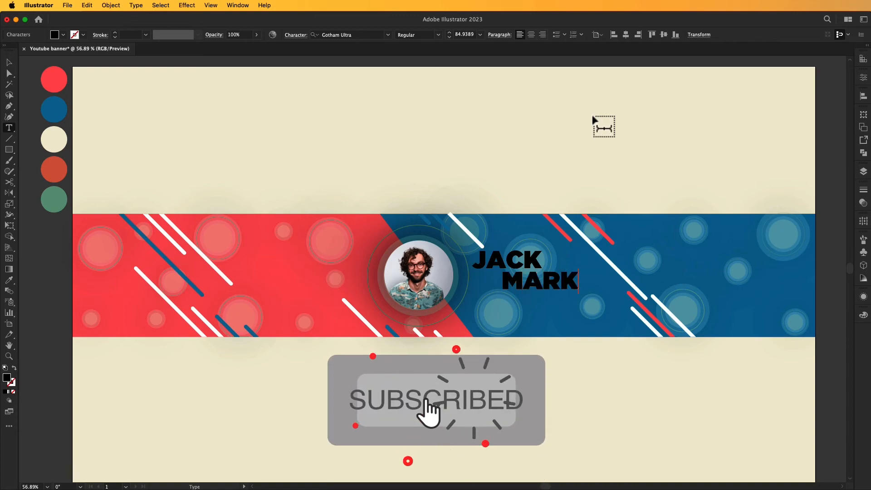
left_click(9, 62)
left_click(574, 158)
Colour MARK red with the Eyedropper and make JACK white.
left_click(569, 289)
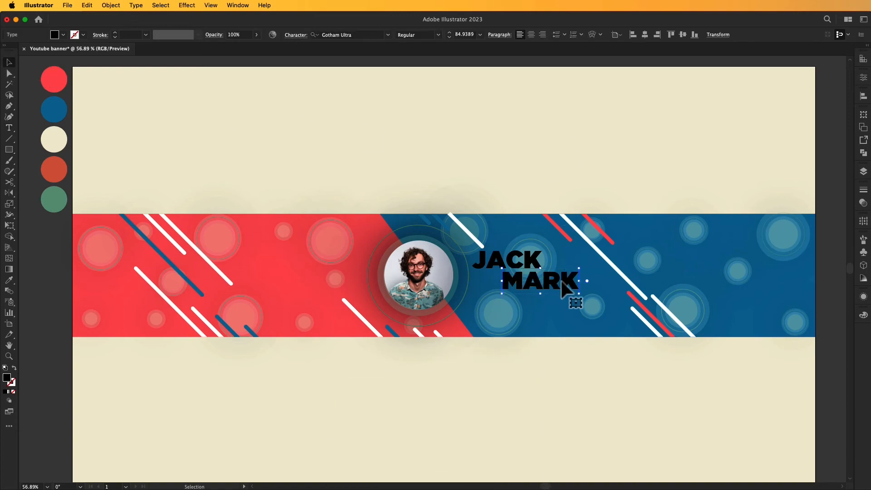
key("i")
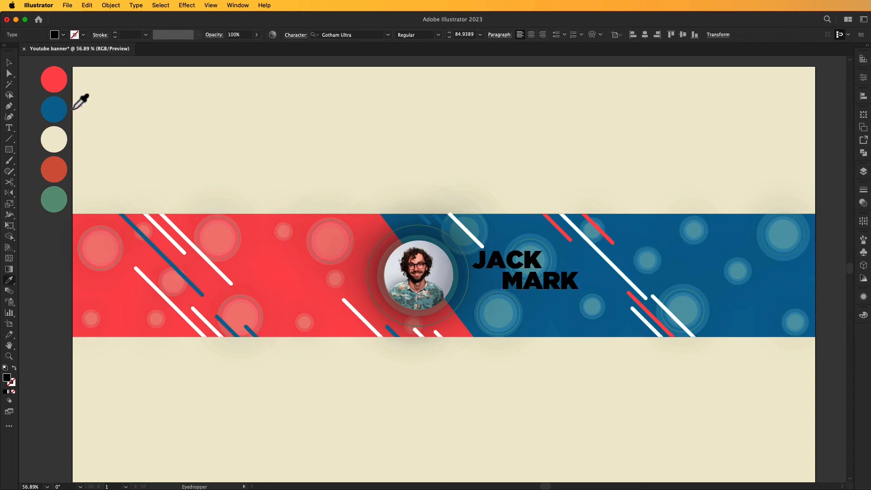
left_click(63, 76)
key("v")
left_click(381, 169)
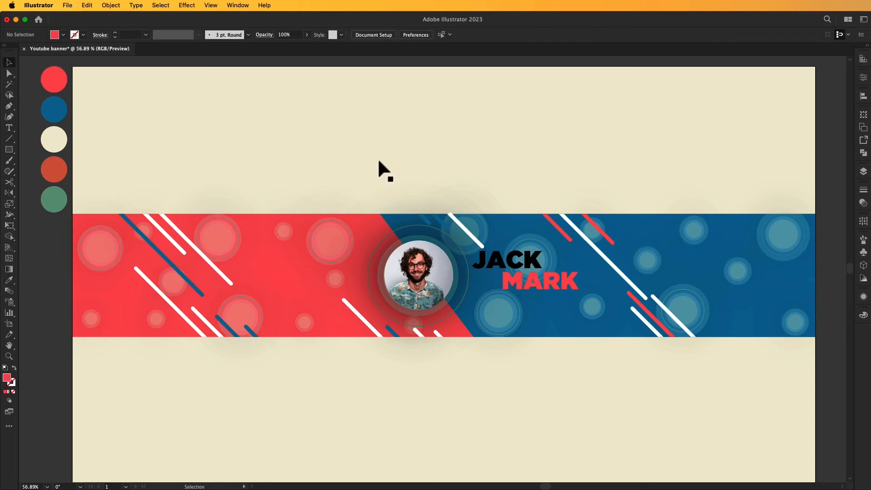
left_click(535, 263)
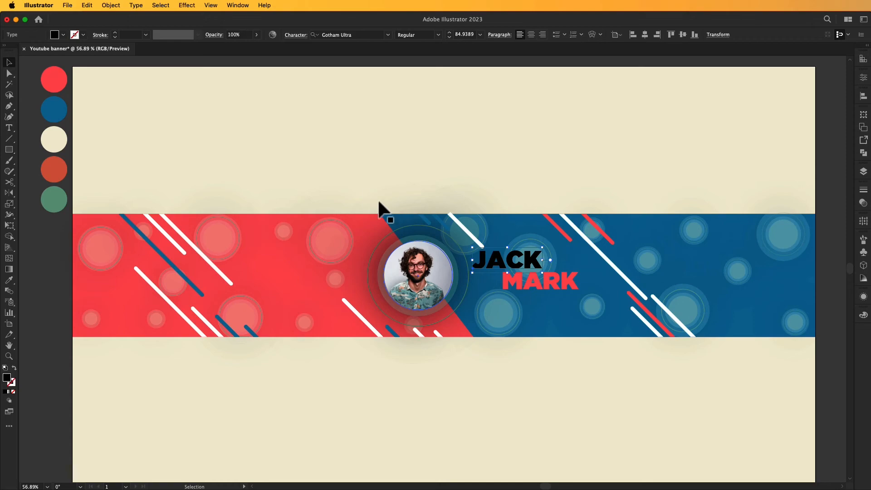
left_click(61, 32)
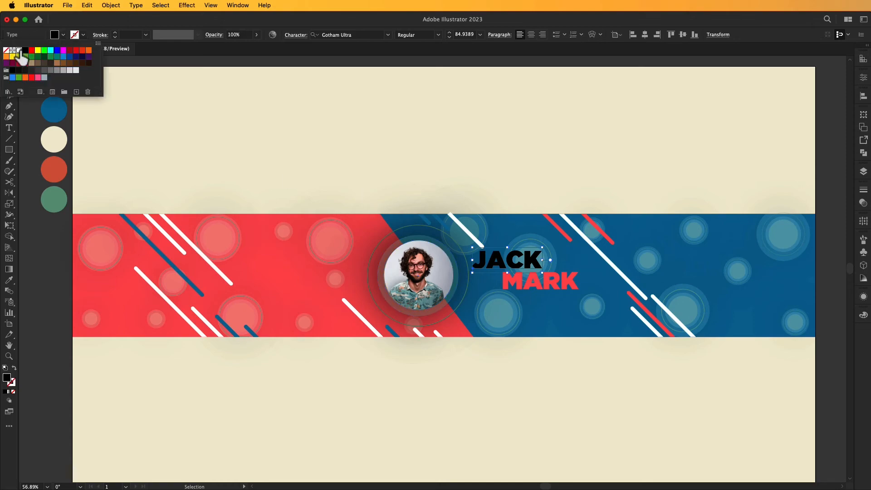
left_click(20, 54)
key("super+shift+a")
left_click(8, 127)
left_click(307, 122)
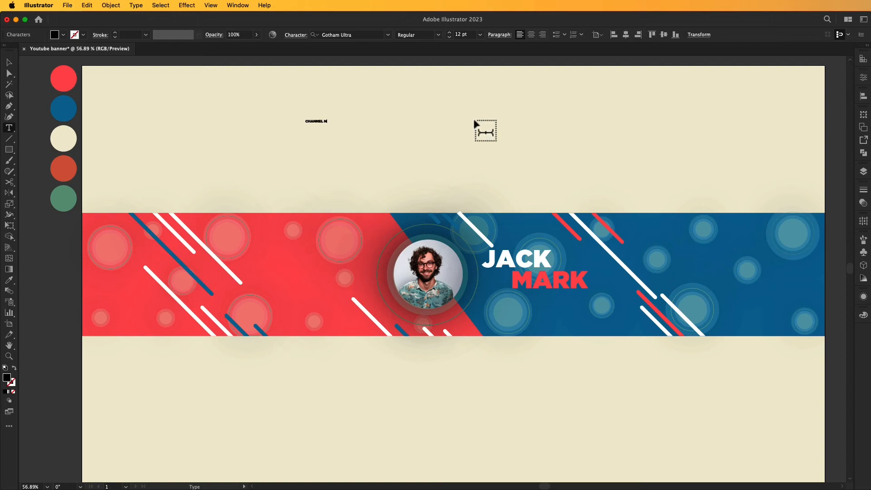
Enlarge the CHANNEL NAME text and move it onto the red band.
left_click(9, 62)
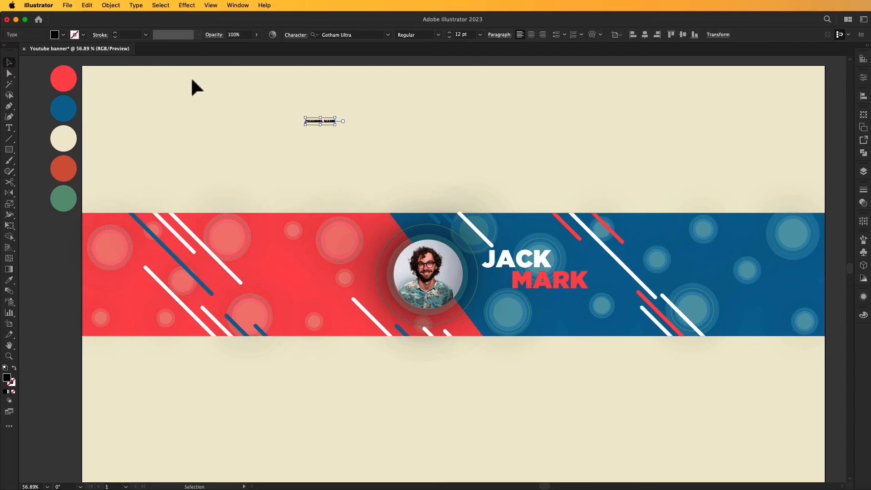
left_click_drag(335, 120, 369, 231)
left_click(394, 113)
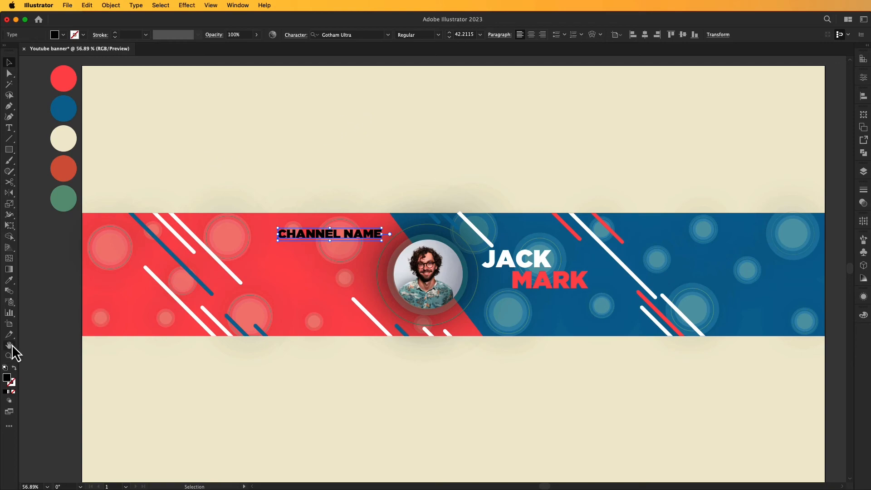
Make CHANNEL NAME cream with the Eyedropper from the swatch, then shrink it slightly.
left_click(10, 280)
left_click(63, 139)
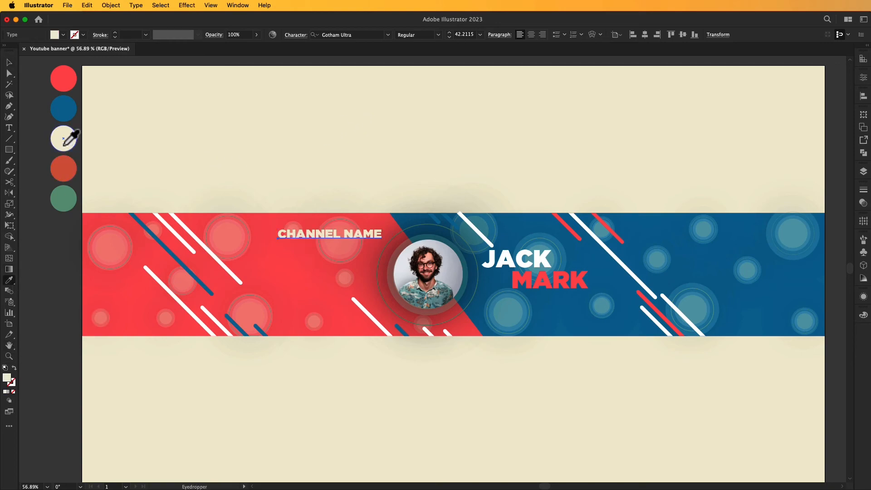
left_click(9, 61)
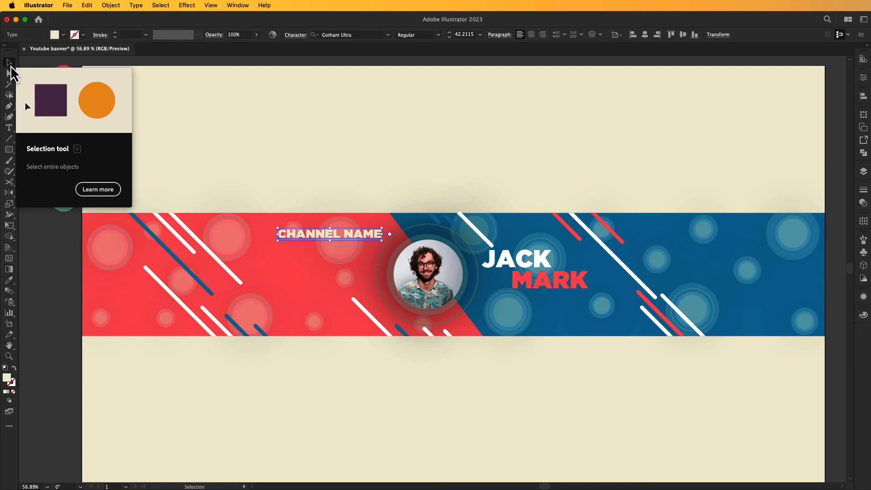
left_click(246, 119)
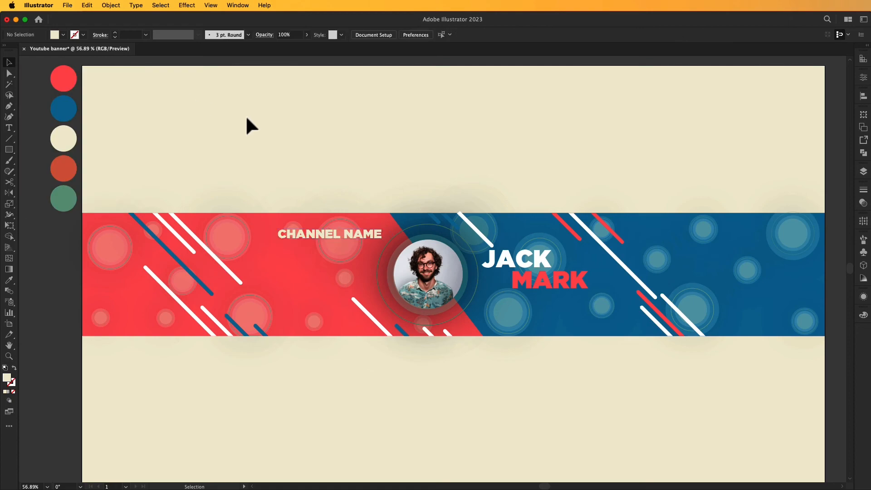
left_click(353, 231)
left_click_drag(392, 226, 343, 249)
Place a copy of CHANNEL NAME directly below the original and select both lines.
left_click(389, 190)
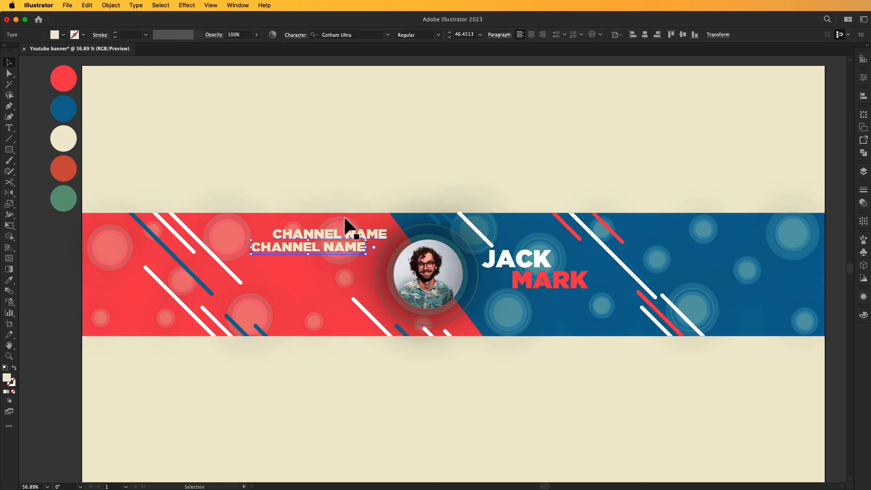
left_click(341, 181)
left_click(281, 250)
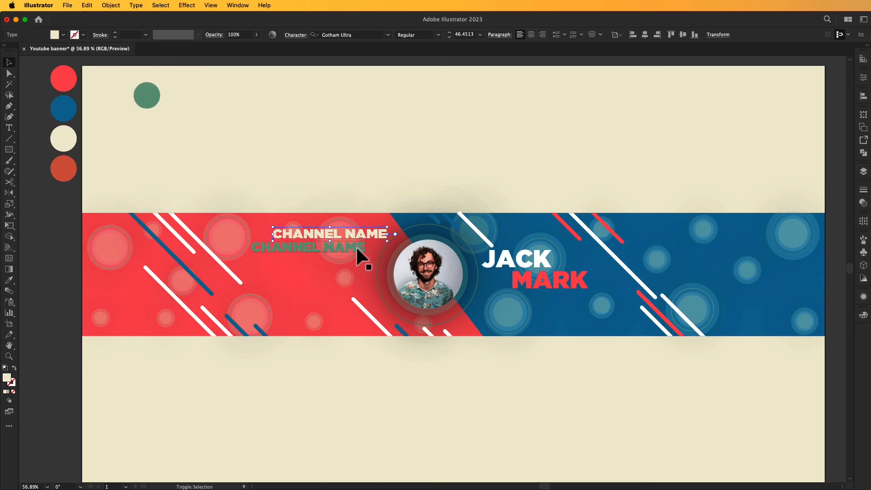
left_click(355, 246, "shift")
left_click(187, 5)
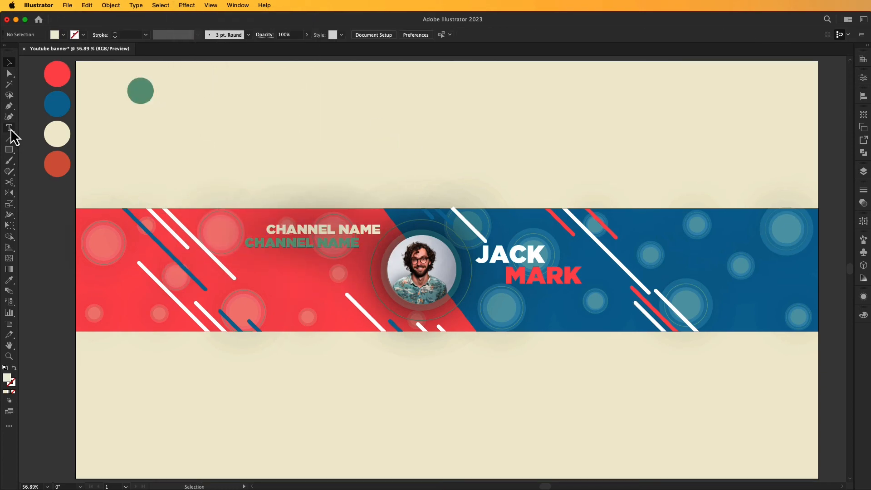
Add the 24 pt tagline 'NEW VIDEOS EVRY SATURDAY SUNDAY' below the green CHANNEL NAME.
left_click(9, 127)
left_click(298, 131)
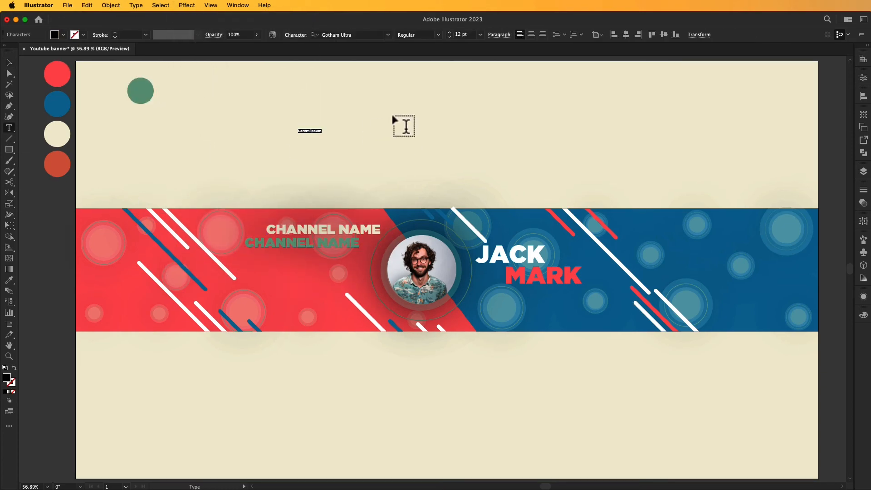
type("NEW VIDEOS EVRY S")
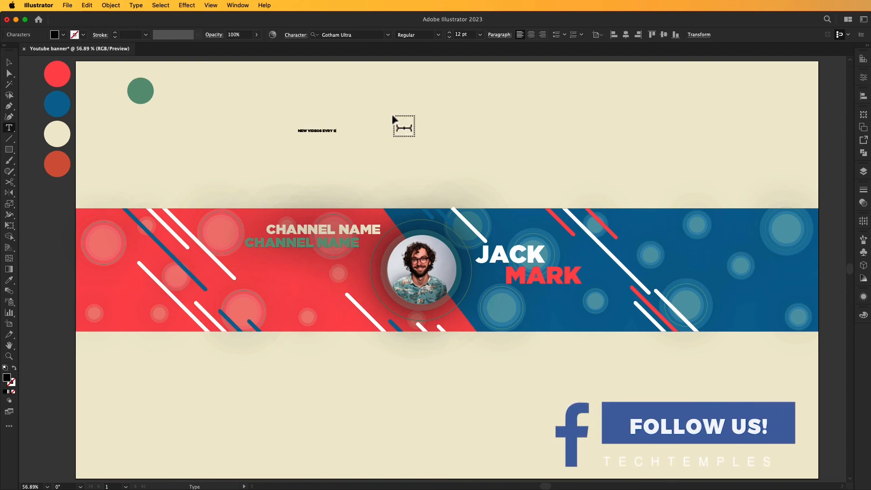
type("ATURDAY SUNDAY")
left_click(9, 63)
left_click_drag(371, 128, 343, 262)
left_click(449, 32)
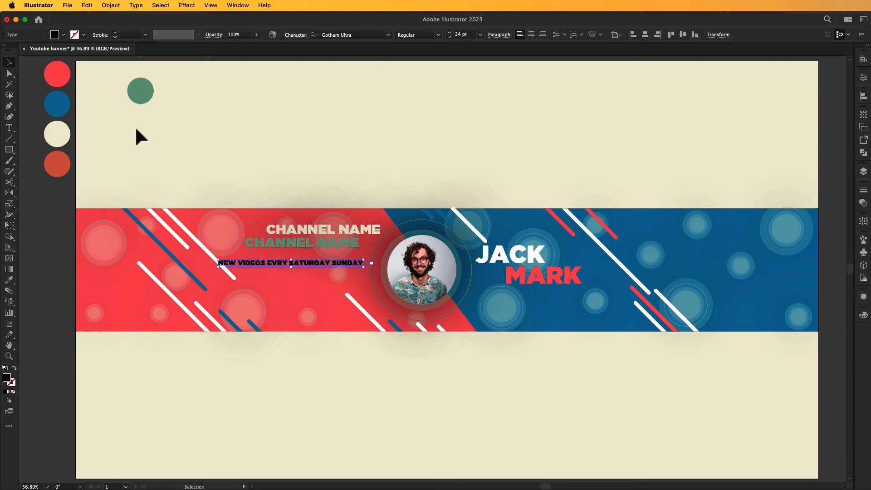
Fill the tagline white and fine-tune the CHANNEL NAME and tagline positions.
left_click(63, 35)
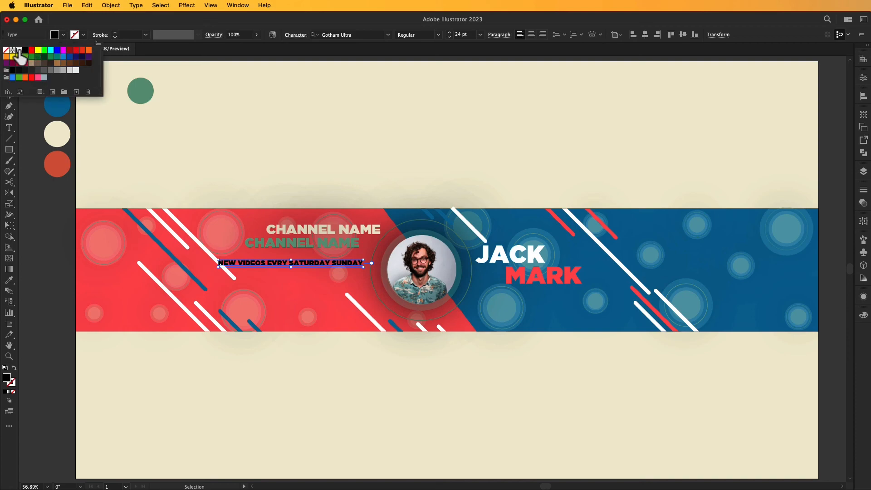
left_click(19, 50)
left_click(291, 111)
left_click(344, 134)
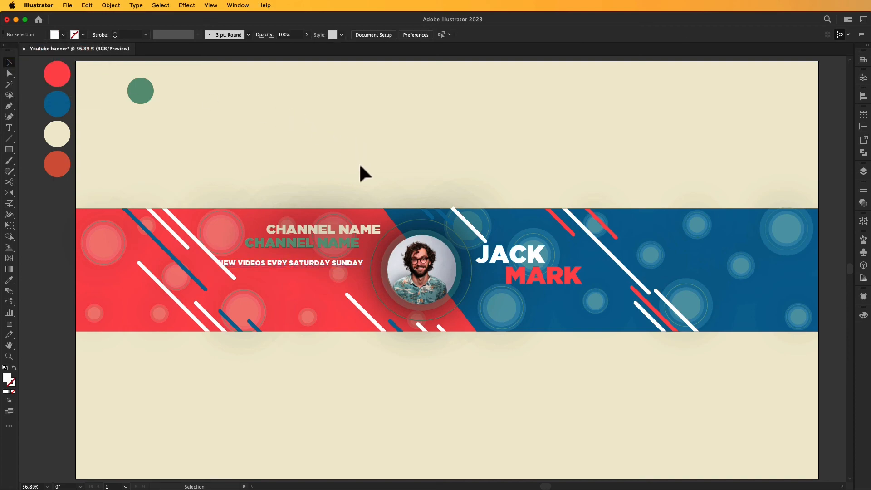
left_click_drag(340, 243, 345, 221)
left_click(354, 159)
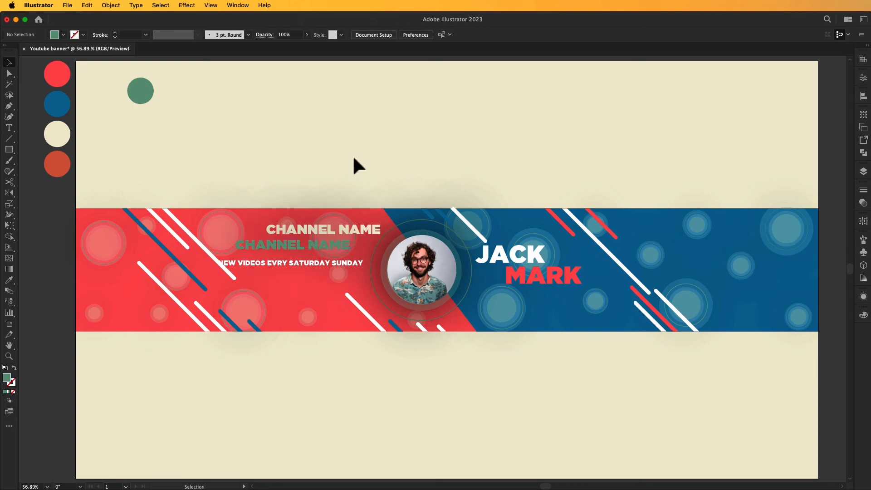
left_click_drag(315, 261, 315, 262)
key("t")
left_click(278, 374)
type("www")
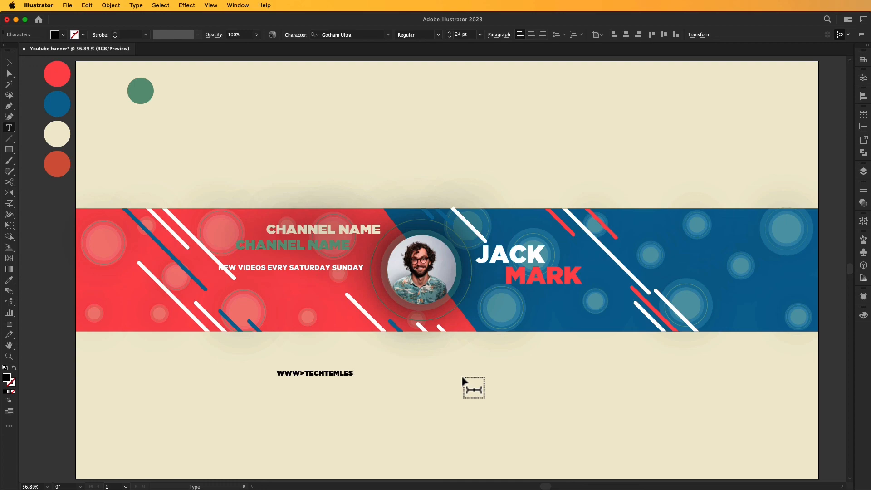
key("Left")
key("Left")
key("Left")
key("Left")
key("Left")
key("Left")
key("Left")
key("Left")
key("Left")
key("Left")
key("Left")
key("BackSpace")
type(".")
Fill the web address white and move it up beneath the tagline.
left_click(9, 62)
left_click(63, 35)
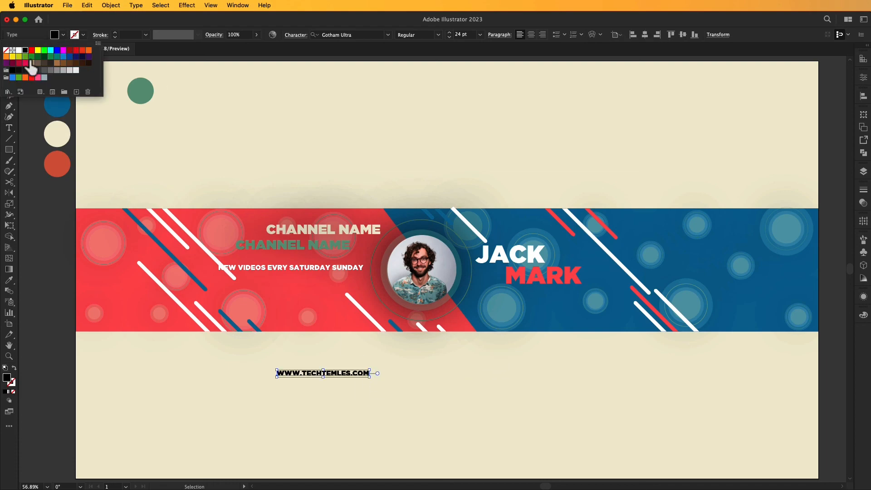
left_click(19, 50)
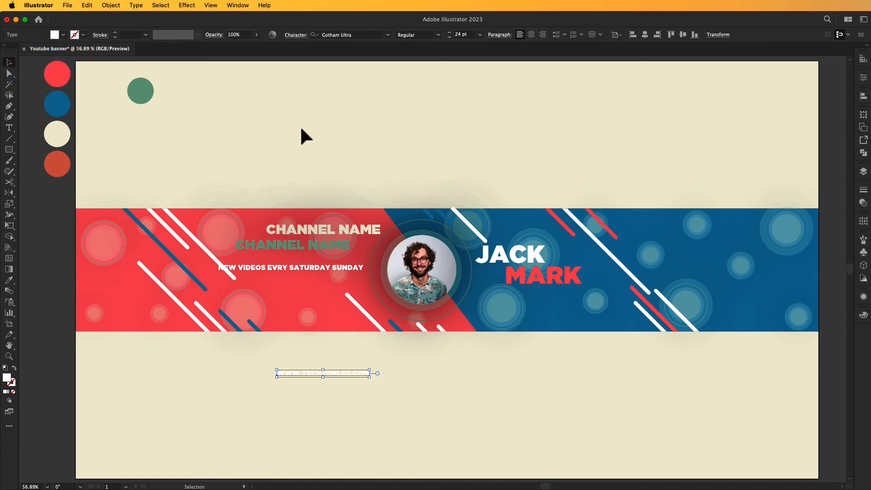
left_click_drag(363, 383, 354, 290)
Zoom in on the portrait and select its thin outer ring.
key("z")
left_click(437, 312)
left_click(419, 292)
left_click(433, 265)
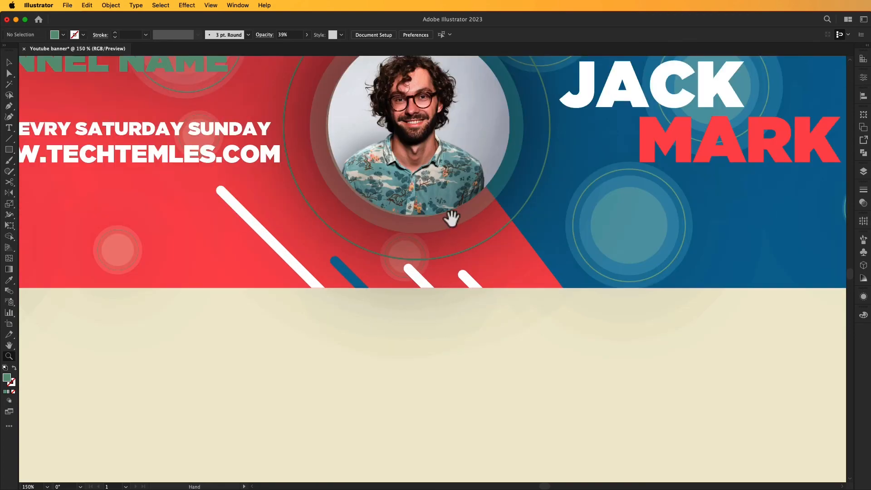
scroll(449, 222, "up", 5)
key("v")
left_click(474, 330)
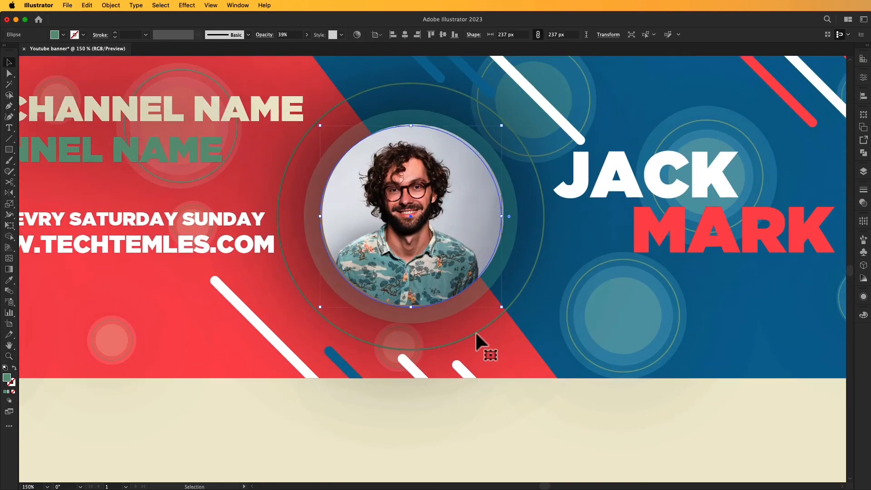
key("super+shift+a")
key("a")
left_click(476, 330)
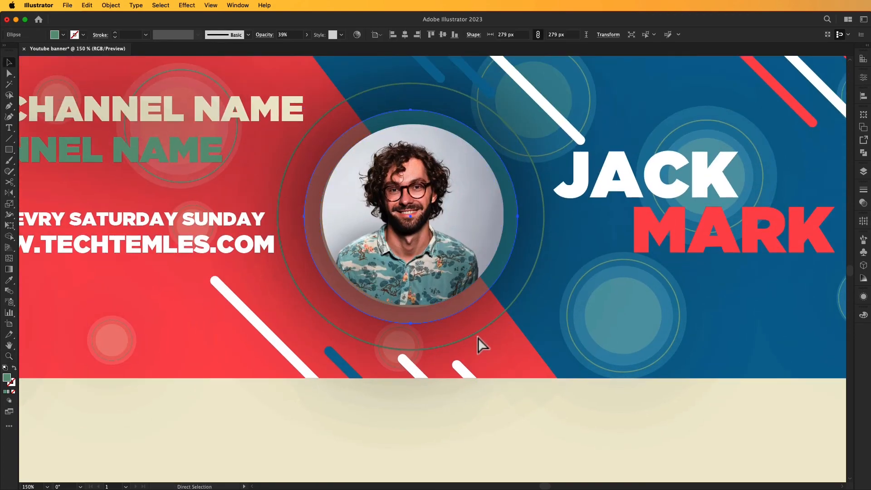
key("v")
left_click(476, 331)
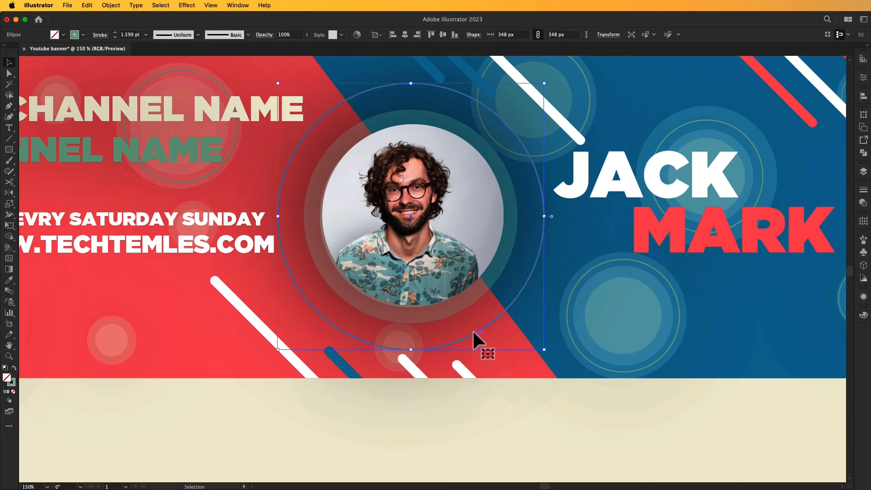
Set the ring's stroke weight to 6 pt and fit the artboard in view.
left_click(116, 34)
left_click(115, 35)
left_click(115, 34)
left_click(115, 34)
left_click(116, 35)
left_click(116, 34)
left_click(115, 35)
left_click(115, 34)
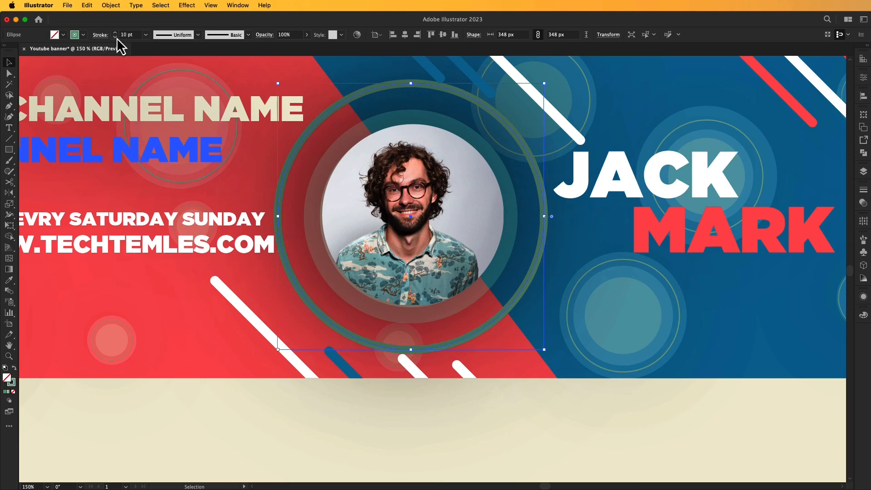
left_click(115, 37)
left_click(115, 37)
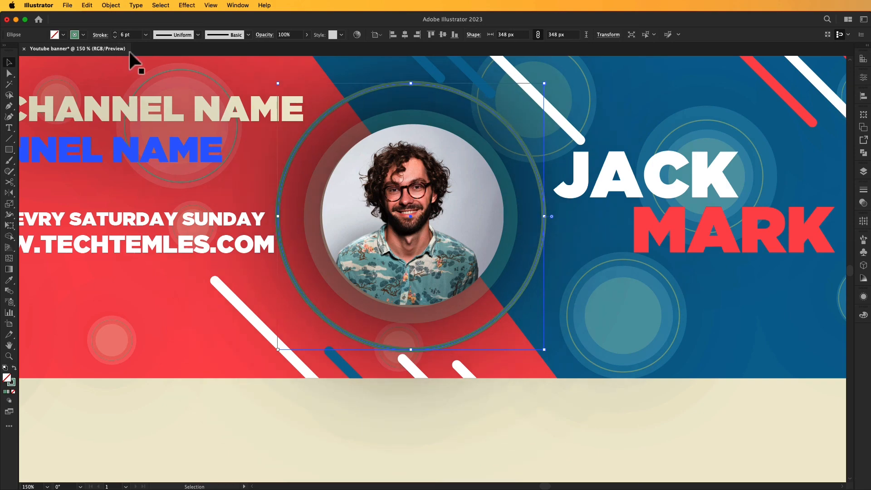
left_click(305, 434)
key("super+0")
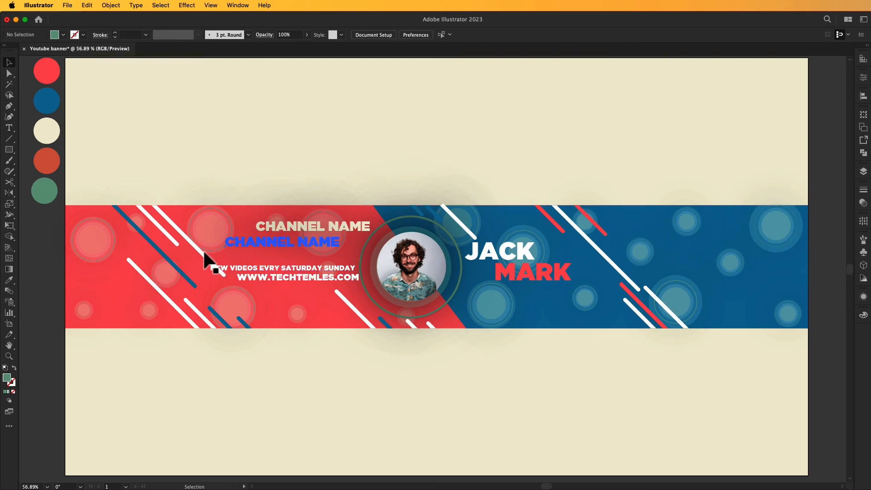
Raise the tagline and place the enlarged Ai, Ps, Ae, Pr icons below the web address.
left_click_drag(266, 265, 268, 261)
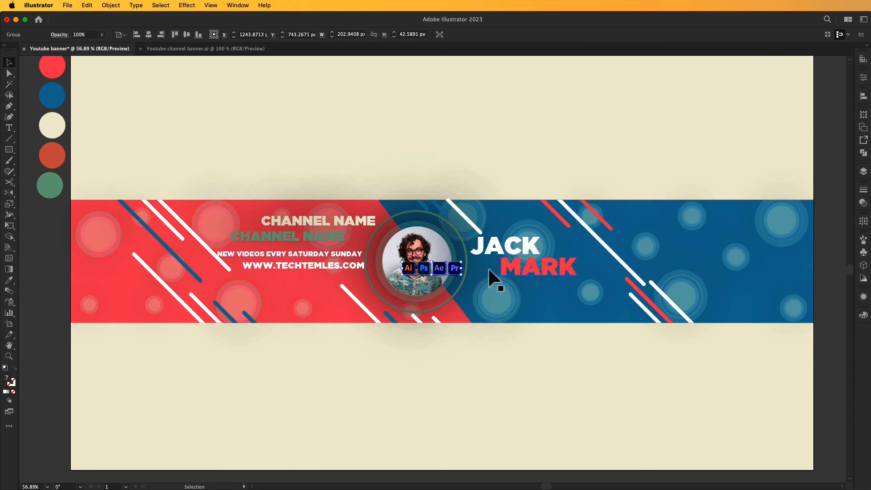
left_click_drag(438, 267, 354, 289)
left_click_drag(338, 281, 345, 291)
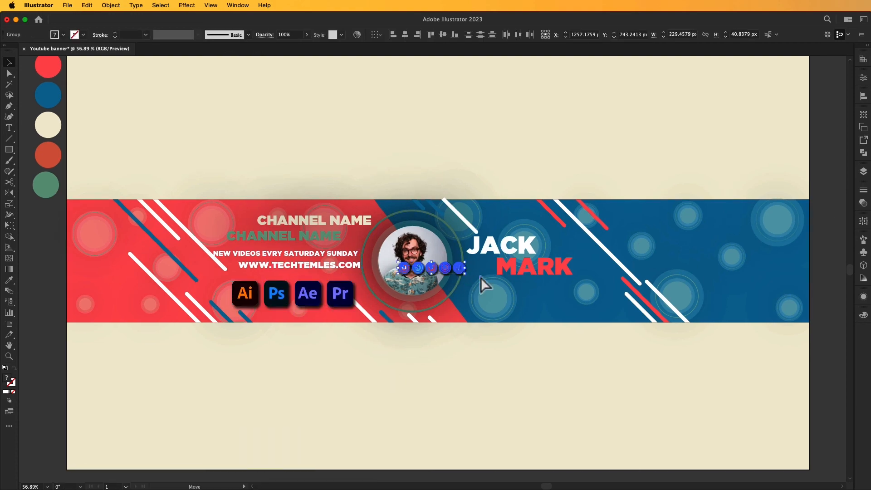
left_click_drag(458, 267, 585, 306)
left_click(564, 269)
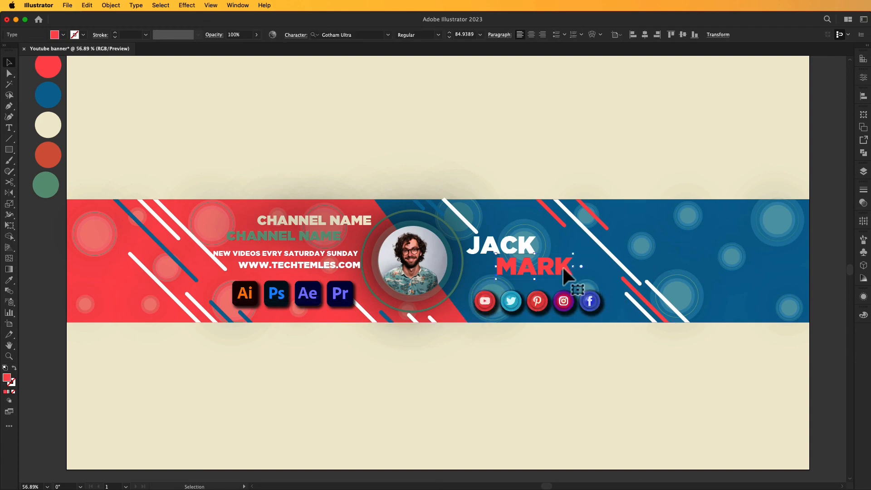
left_click(523, 238, "shift")
mouse_move(539, 262)
left_mouse_down()
mouse_move(534, 248)
mouse_move(548, 249)
left_mouse_up()
left_click(572, 368)
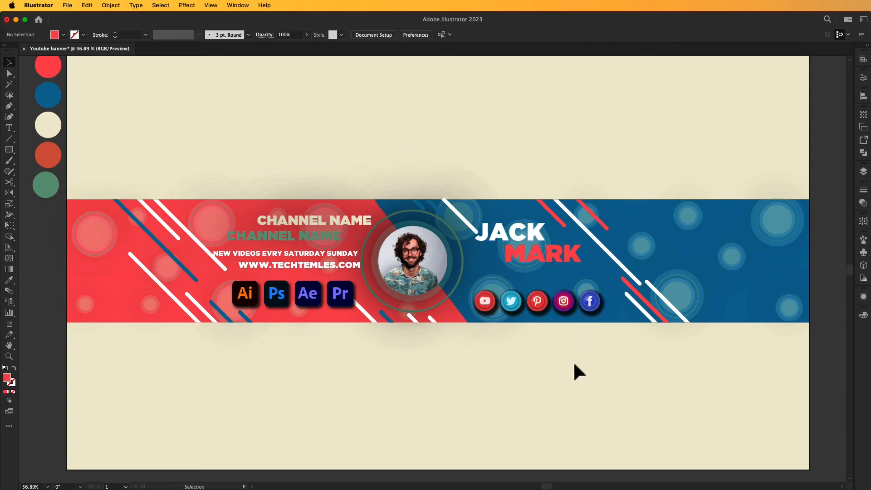
key("z")
left_click(506, 356)
Type 'SEARCH ME HERE!' and position it just above the social media icons.
left_click(488, 328)
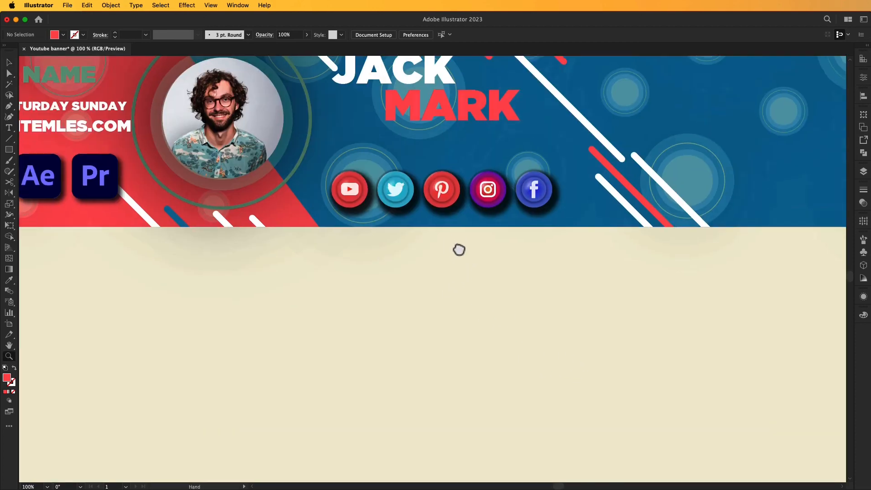
scroll(467, 272, "up", 3)
left_click(483, 322)
key("v")
key("t")
left_click(496, 378)
type("s")
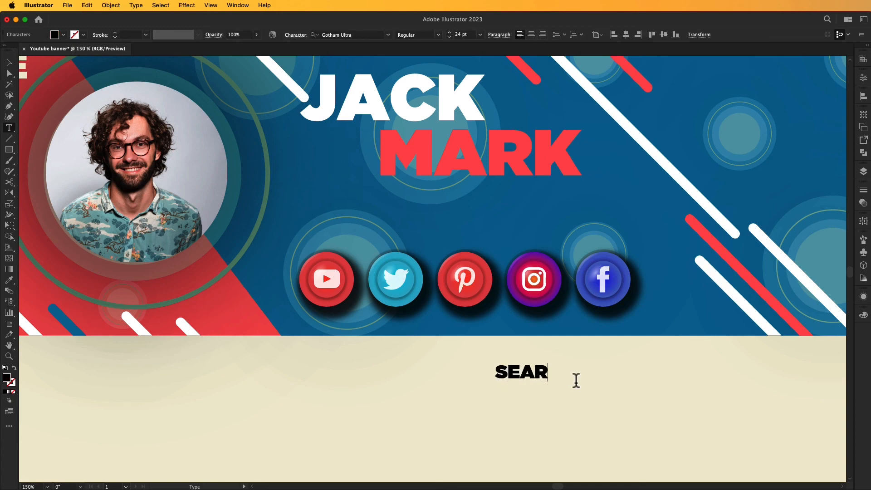
type("EARCH ME HERE!")
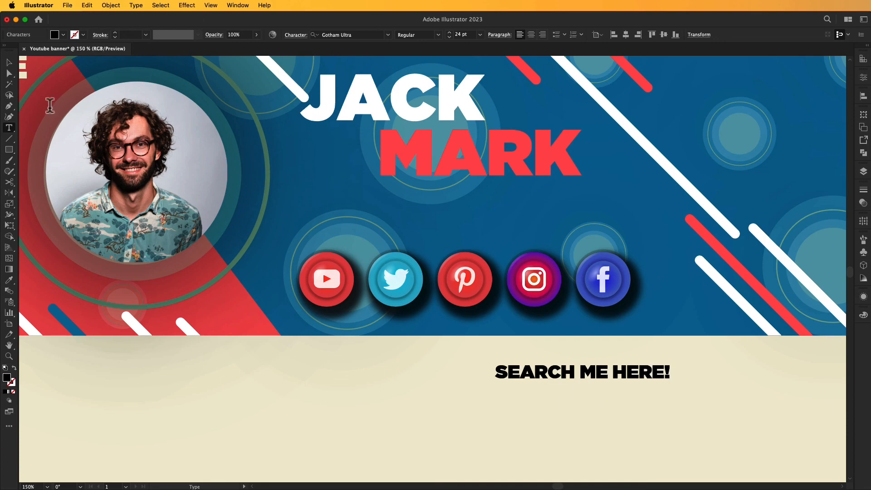
left_click(8, 61)
left_click_drag(627, 370, 573, 232)
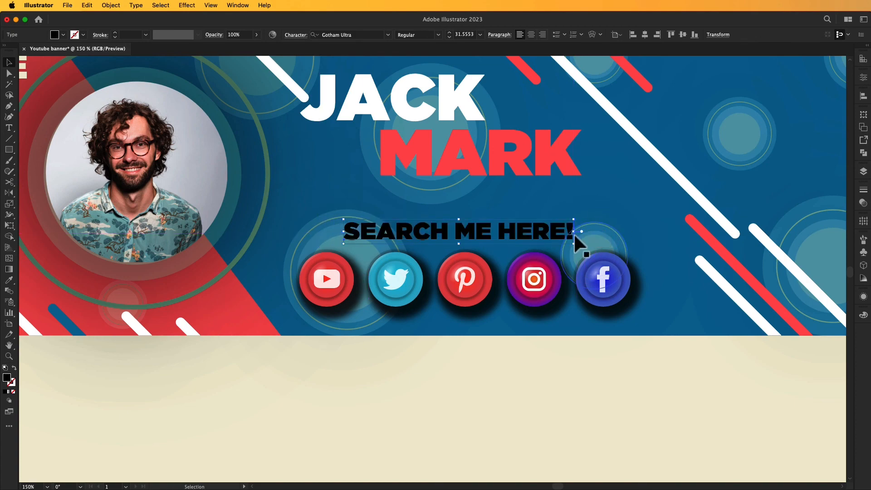
key("super+0")
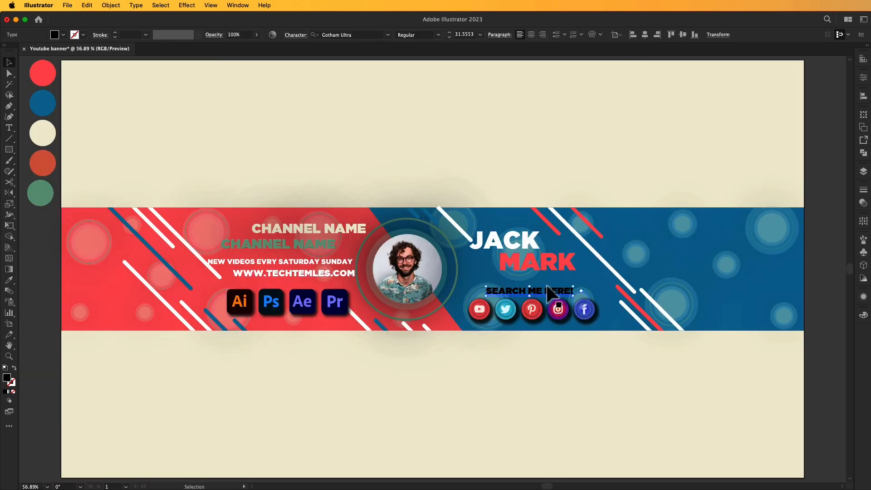
Fill the SEARCH ME HERE! heading with white.
left_click(64, 35)
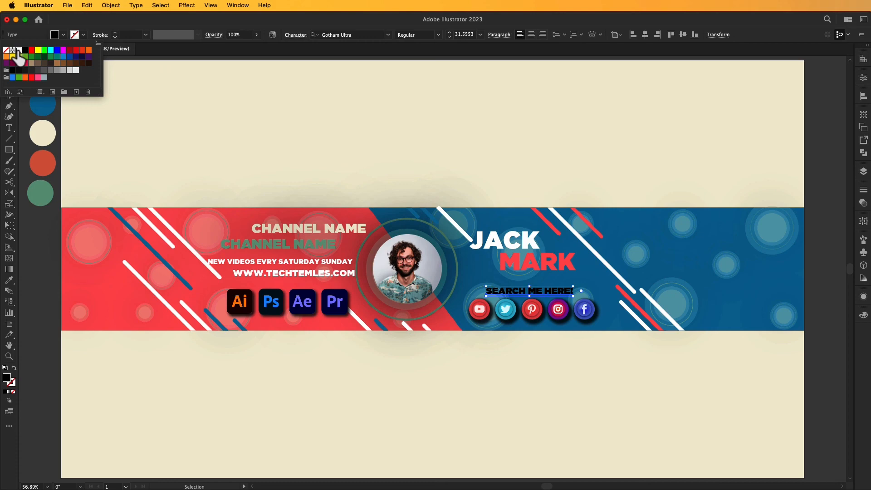
left_click(19, 51)
left_click(281, 101)
left_click_drag(244, 99, 272, 109)
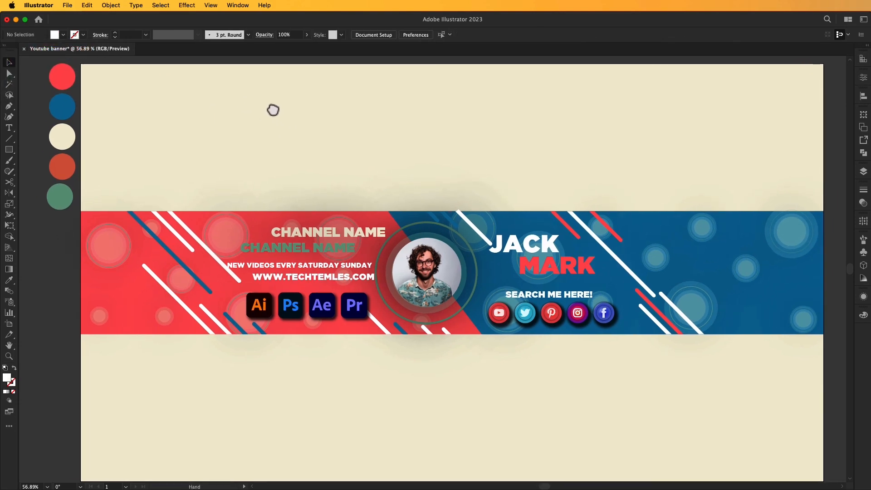
Apply a drop shadow to the SEARCH ME HERE! heading, tagline and MARK title.
left_click(561, 296)
left_click(321, 265, "shift")
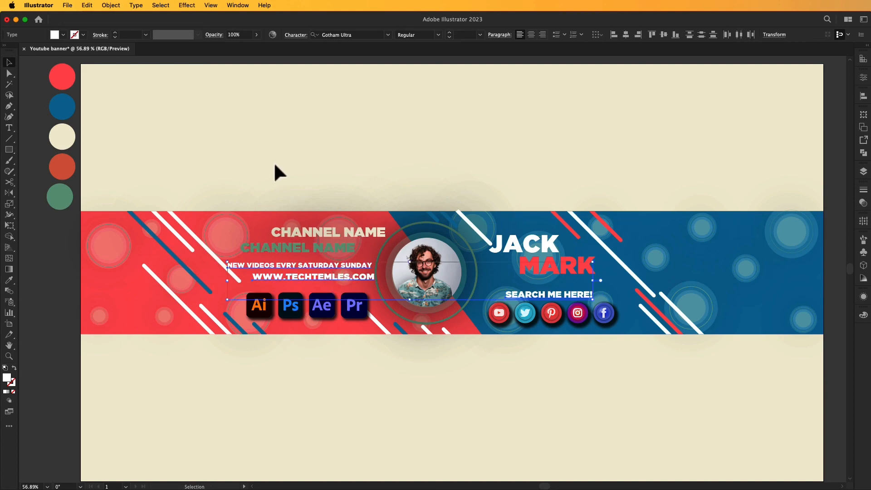
left_click(558, 266, "shift")
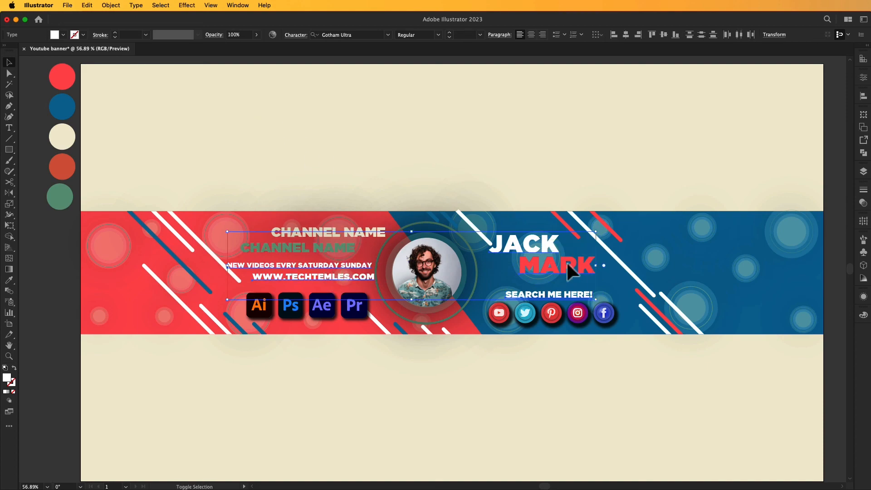
left_click(187, 5)
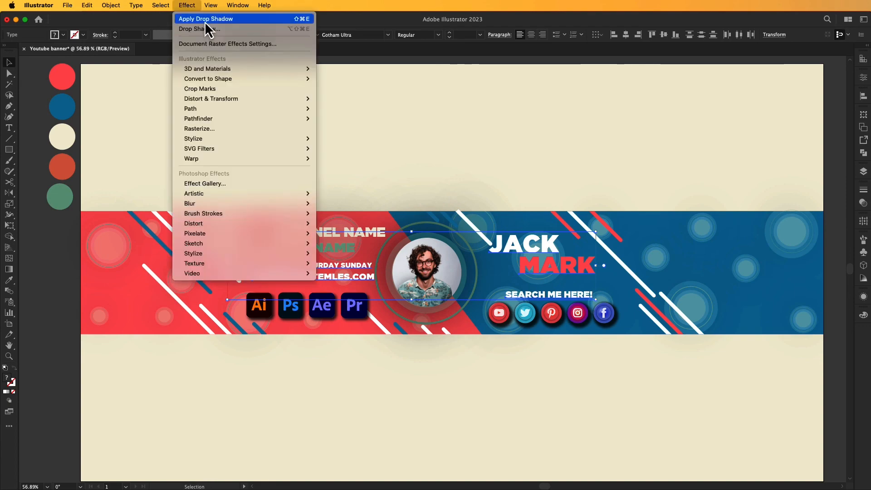
left_click(205, 19)
left_click(298, 119)
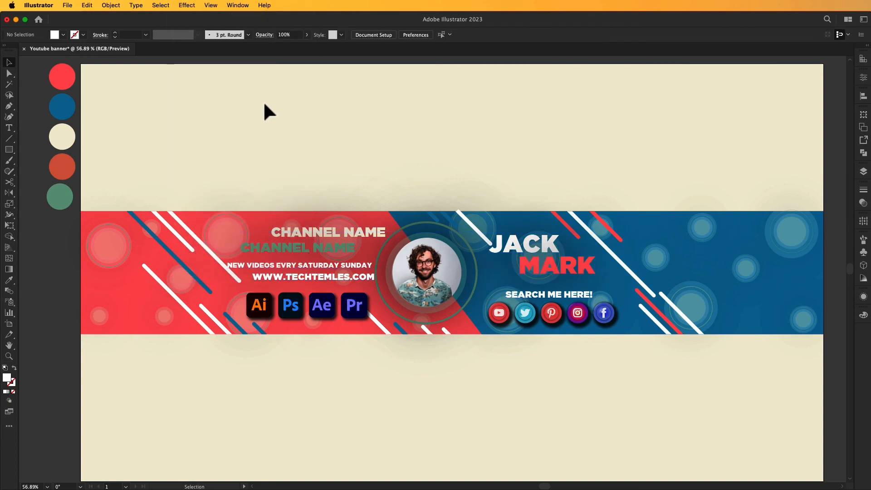
mouse_move(265, 103)
left_mouse_down()
mouse_move(272, 107)
mouse_move(256, 107)
left_mouse_up()
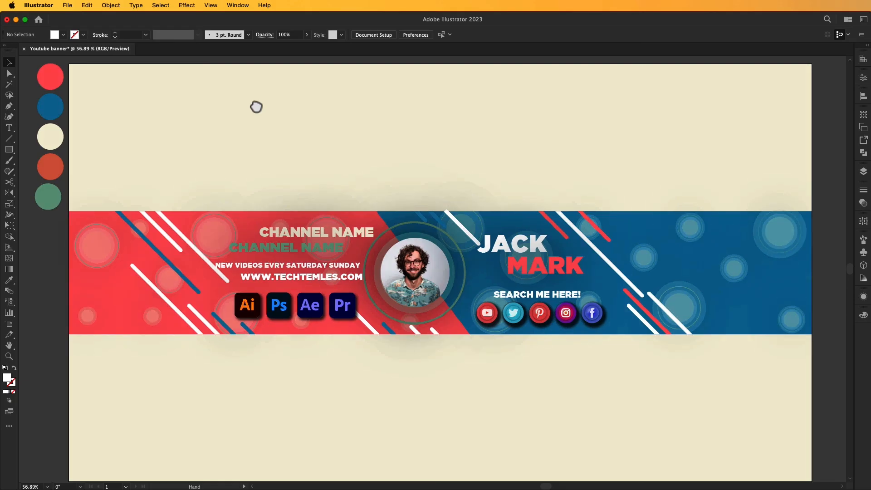